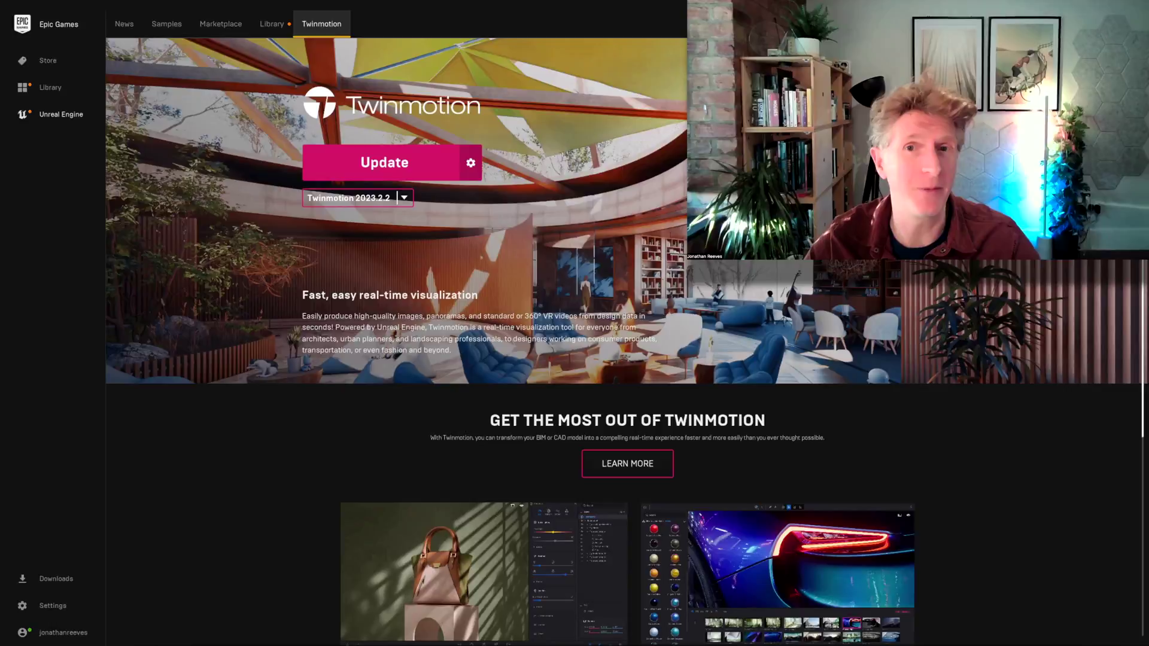
Start updating Twinmotion to version 2023.2.2 and check the download progress.
{"action": "left_click", "coordinate": [404, 198]}
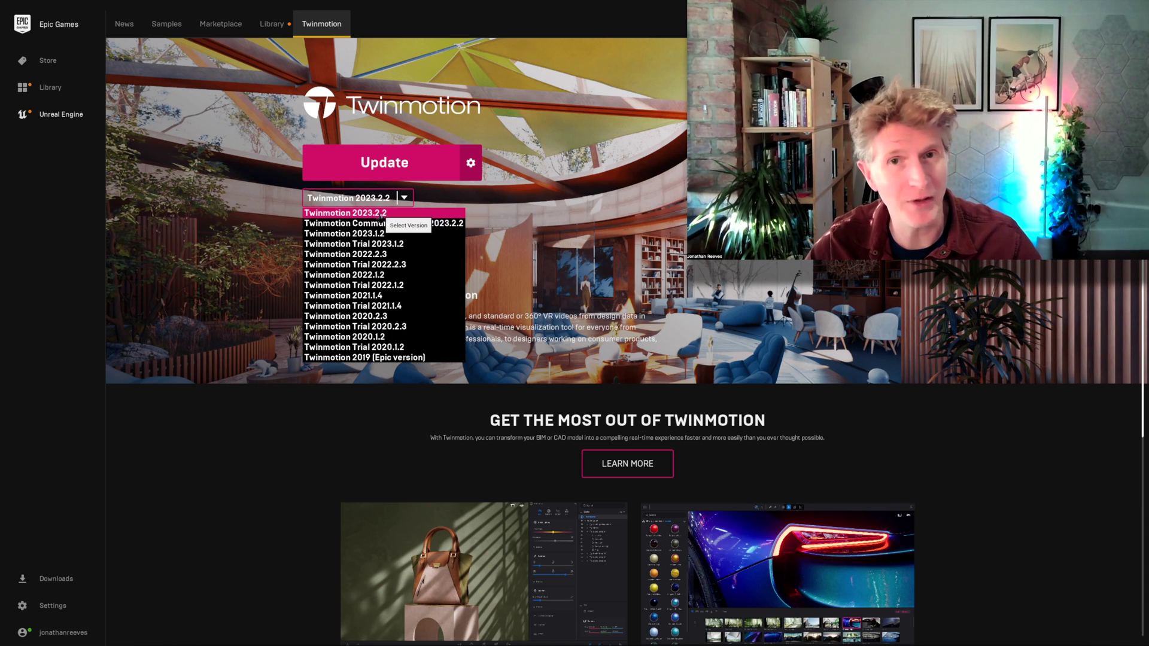
{"action": "left_click", "coordinate": [381, 212]}
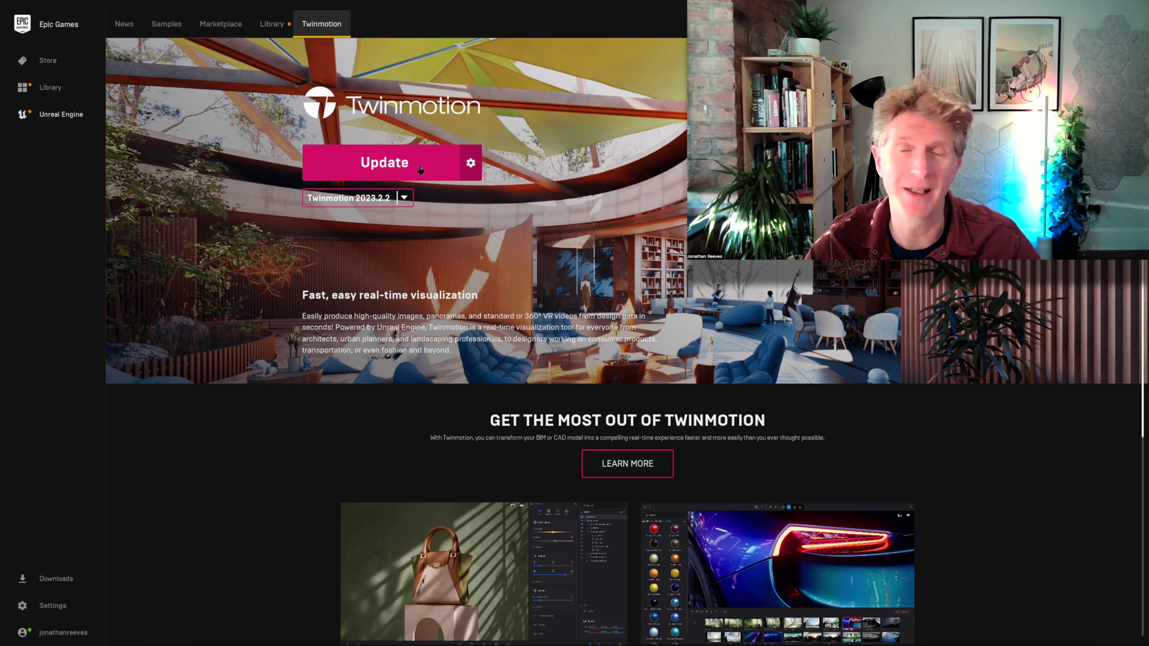
{"action": "left_click", "coordinate": [420, 169]}
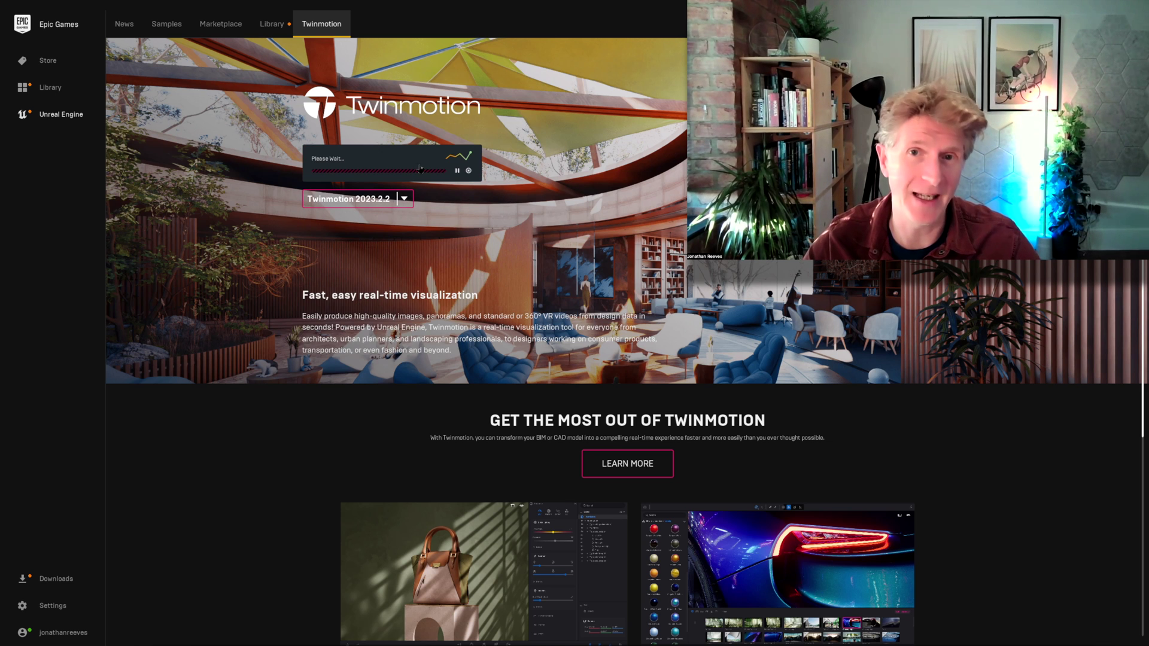
{"action": "left_click", "coordinate": [459, 159]}
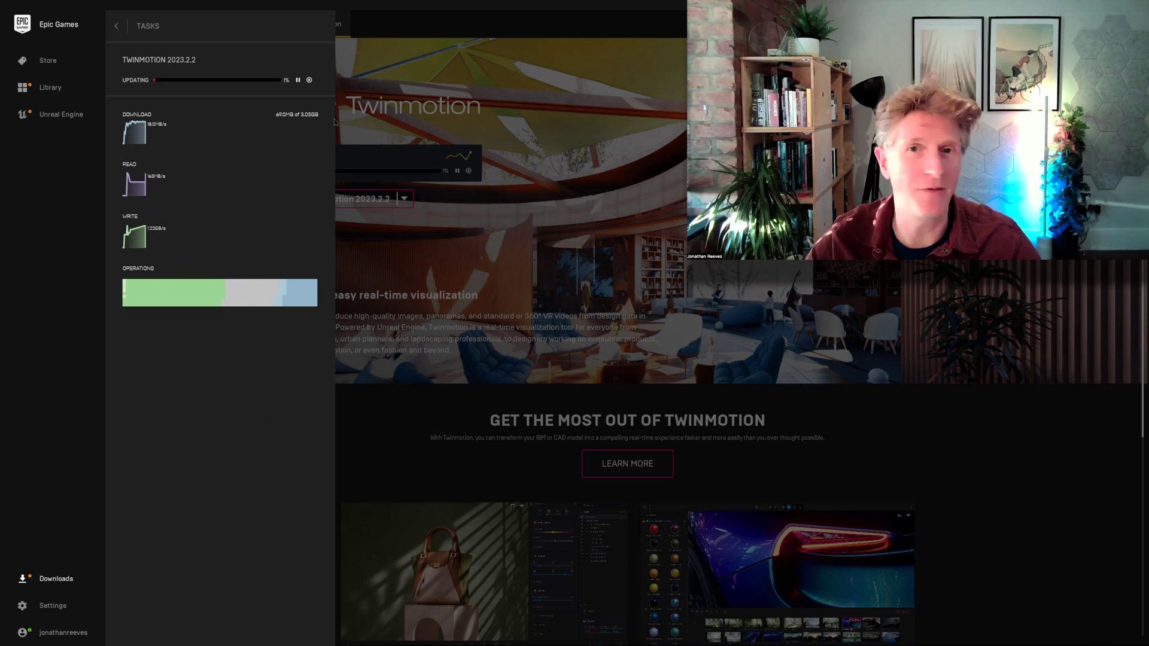
{"action": "left_click", "coordinate": [563, 166]}
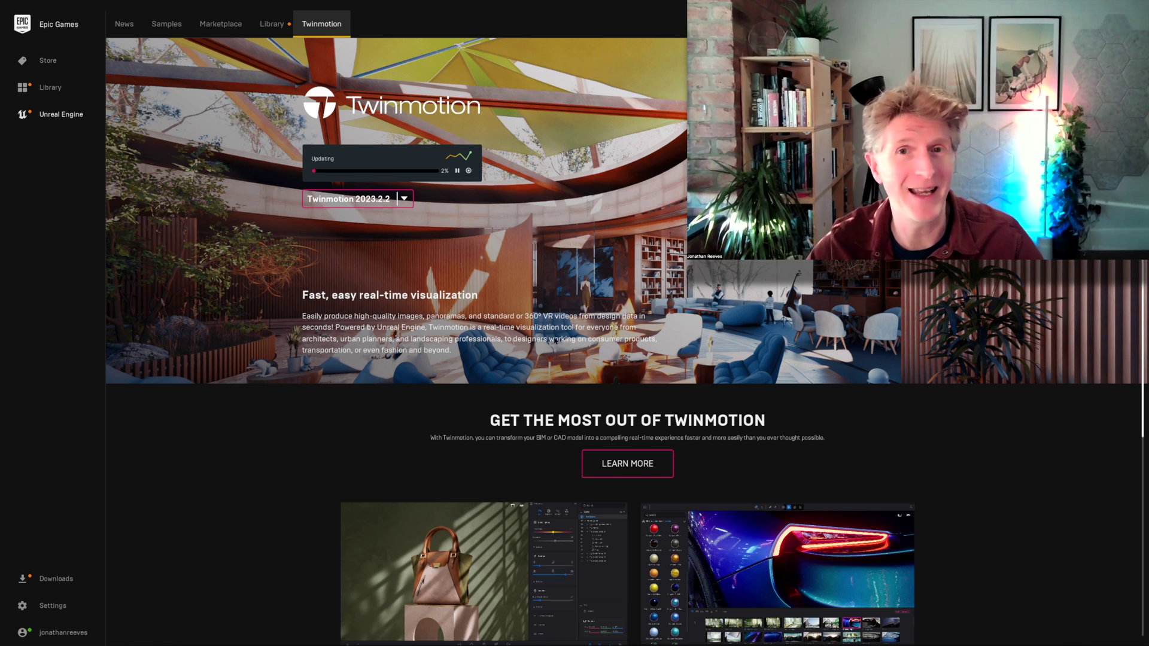
{"action": "scroll", "coordinate": [585, 384], "scroll_direction": "down", "scroll_amount": 1}
On twinmotion.com's News page, accept cookies and open the 'Twinmotion 2023.2 is here!' article.
{"action": "left_click", "coordinate": [617, 409]}
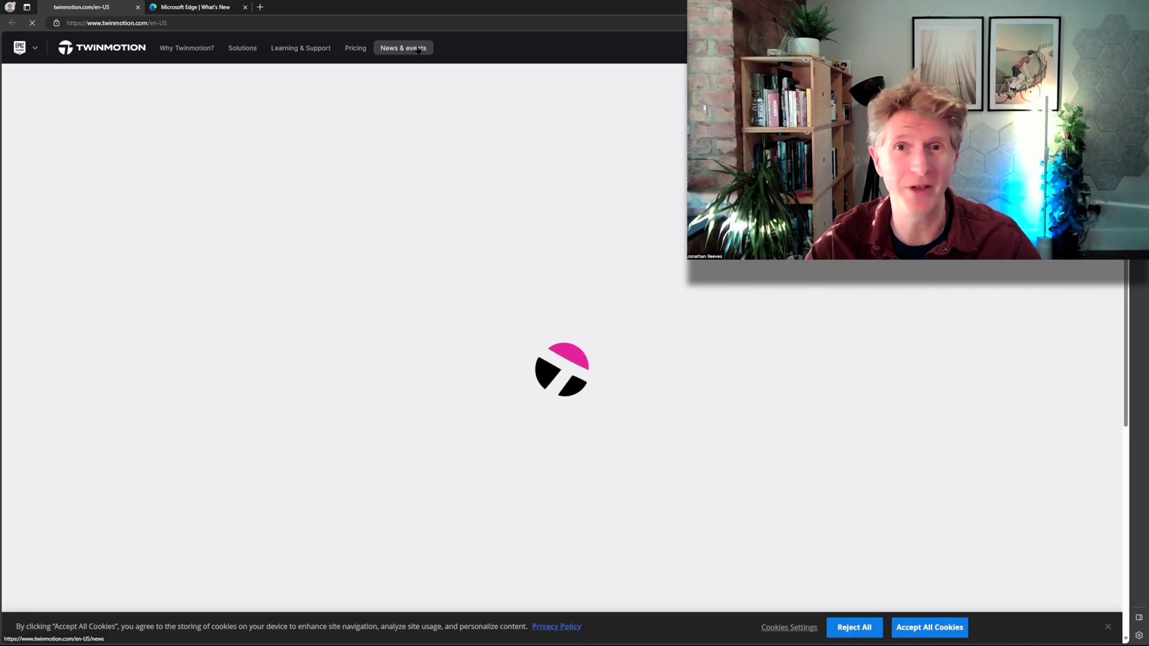
{"action": "left_click", "coordinate": [419, 50]}
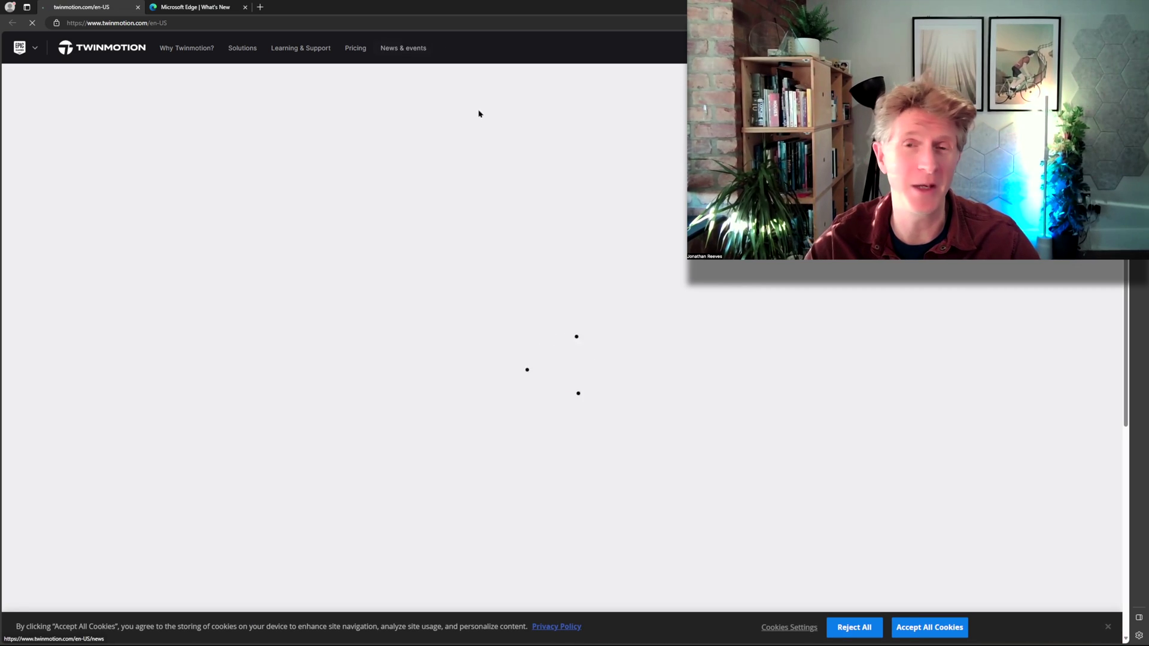
{"action": "left_click", "coordinate": [916, 627]}
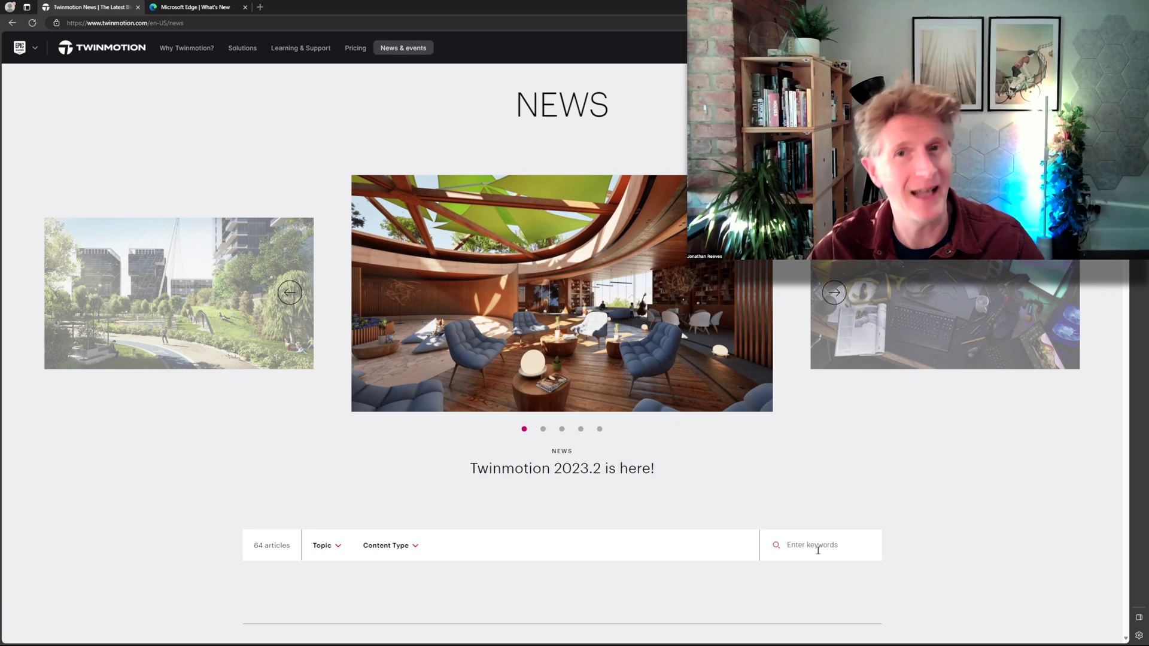
{"action": "left_click", "coordinate": [576, 469]}
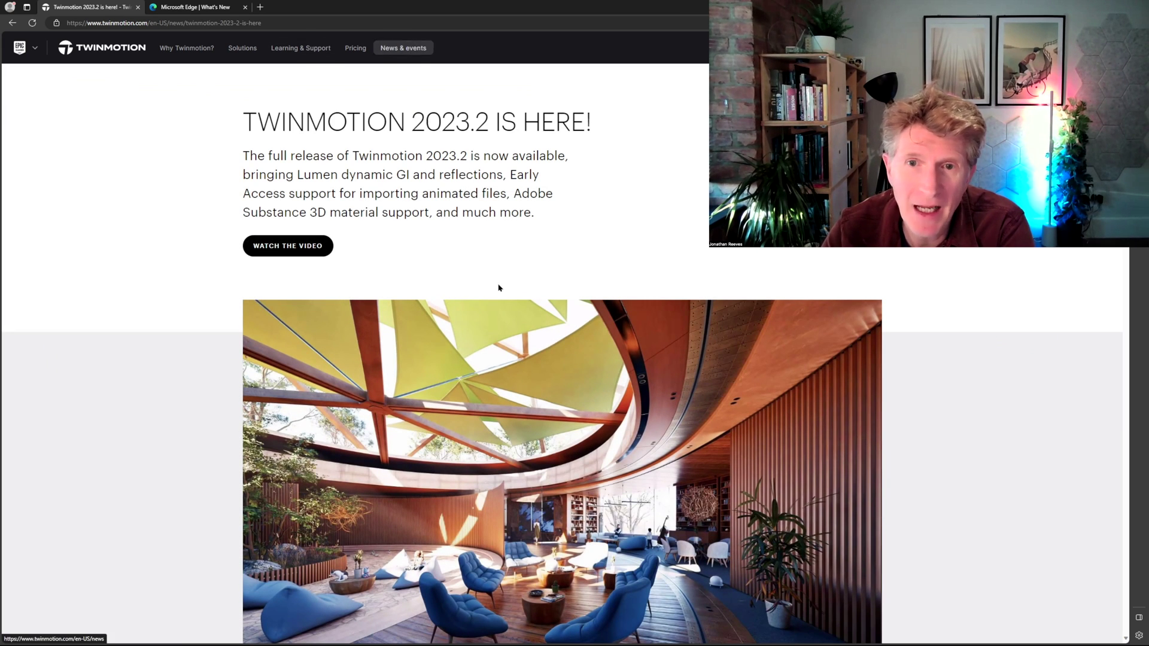
{"action": "scroll", "coordinate": [499, 287], "scroll_direction": "down", "scroll_amount": 10}
{"action": "scroll", "coordinate": [682, 248], "scroll_direction": "down", "scroll_amount": 6}
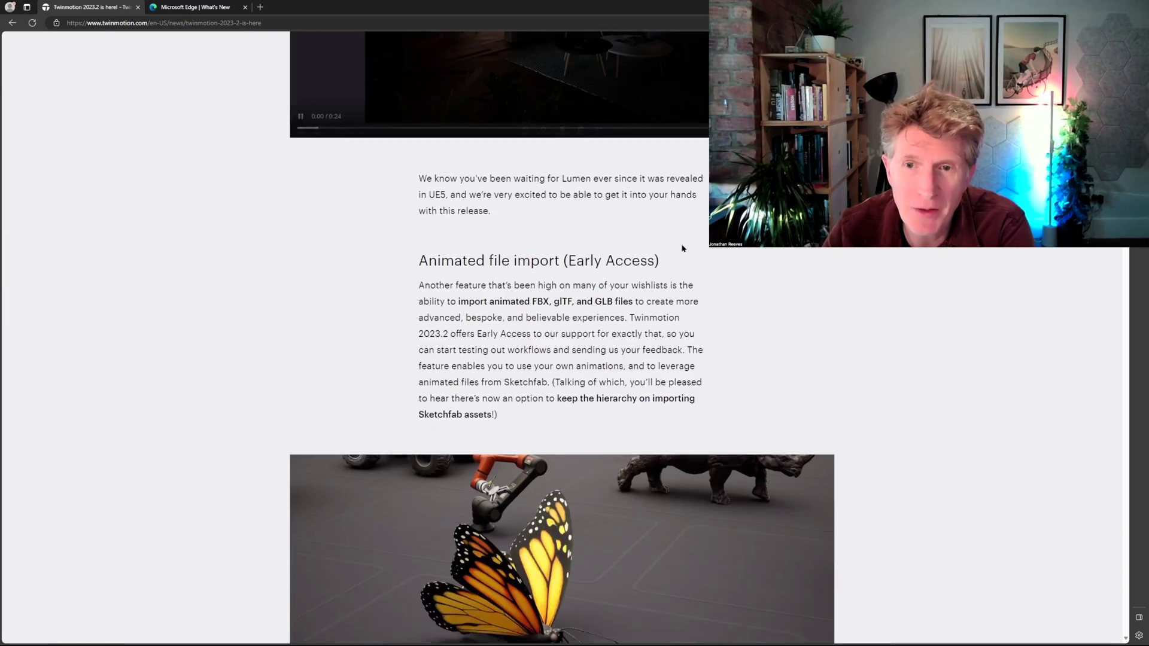
{"action": "scroll", "coordinate": [682, 247], "scroll_direction": "down", "scroll_amount": 1}
{"action": "scroll", "coordinate": [682, 248], "scroll_direction": "down", "scroll_amount": 5}
{"action": "scroll", "coordinate": [682, 248], "scroll_direction": "down", "scroll_amount": 5}
{"action": "scroll", "coordinate": [682, 249], "scroll_direction": "down", "scroll_amount": 1}
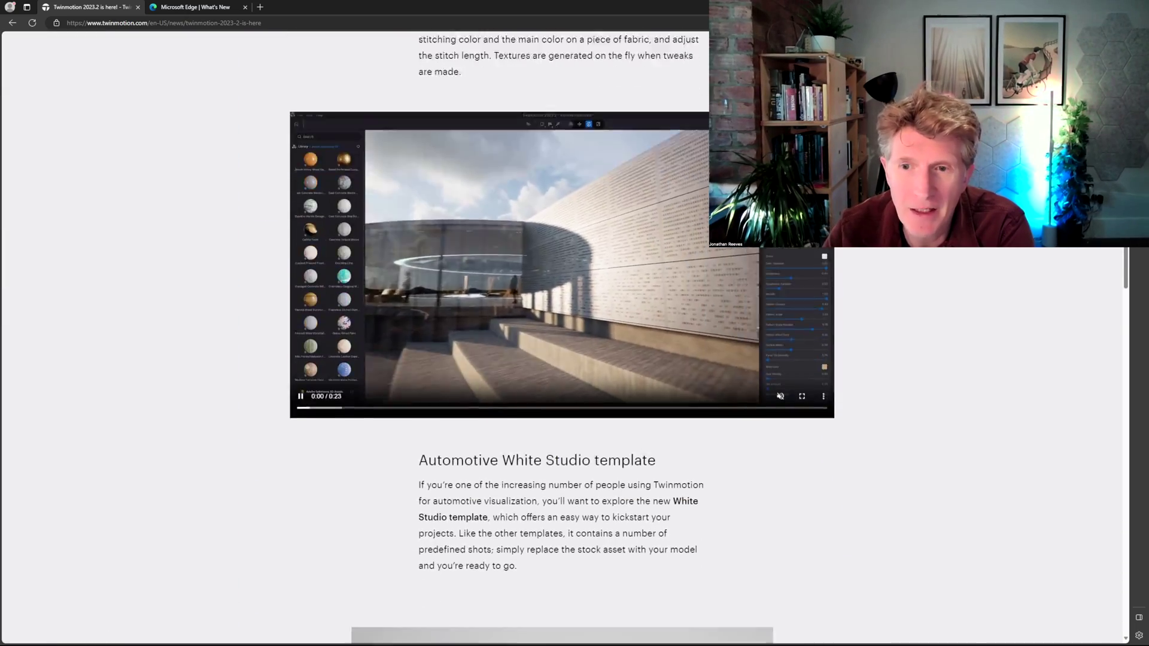
{"action": "scroll", "coordinate": [574, 338], "scroll_direction": "down", "scroll_amount": 5}
{"action": "scroll", "coordinate": [575, 337], "scroll_direction": "down", "scroll_amount": 1}
{"action": "scroll", "coordinate": [575, 338], "scroll_direction": "down", "scroll_amount": 5}
{"action": "scroll", "coordinate": [574, 338], "scroll_direction": "down", "scroll_amount": 1}
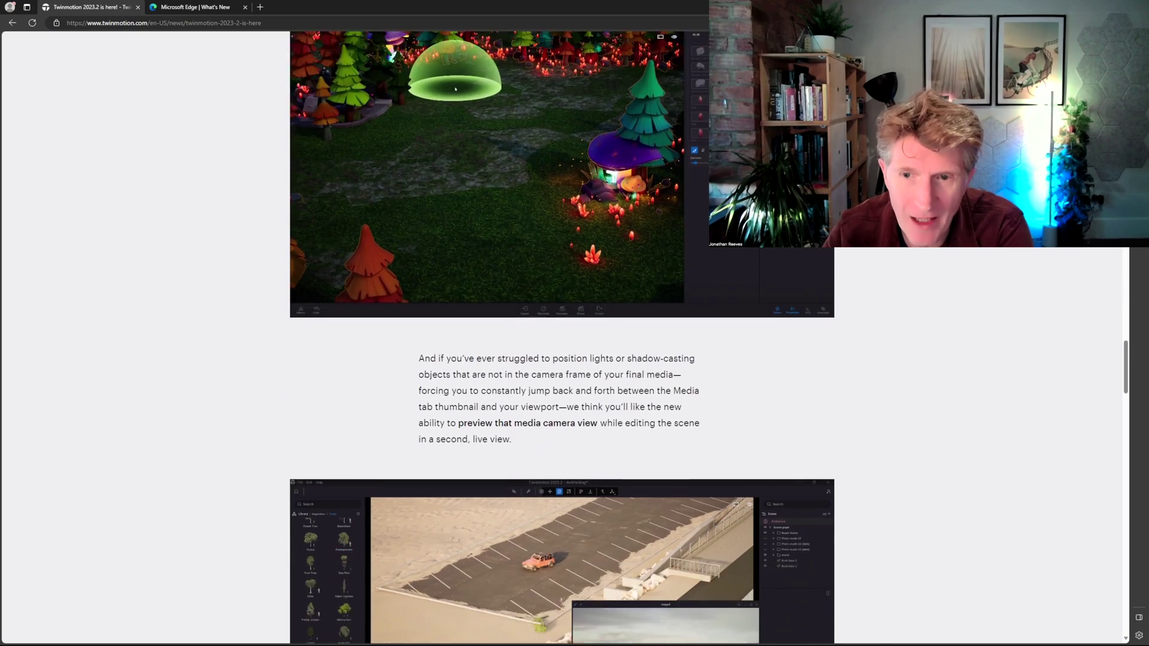
{"action": "scroll", "coordinate": [866, 253], "scroll_direction": "down", "scroll_amount": 4}
{"action": "scroll", "coordinate": [865, 253], "scroll_direction": "down", "scroll_amount": 6}
{"action": "scroll", "coordinate": [866, 253], "scroll_direction": "down", "scroll_amount": 3}
{"action": "scroll", "coordinate": [866, 254], "scroll_direction": "down", "scroll_amount": 1}
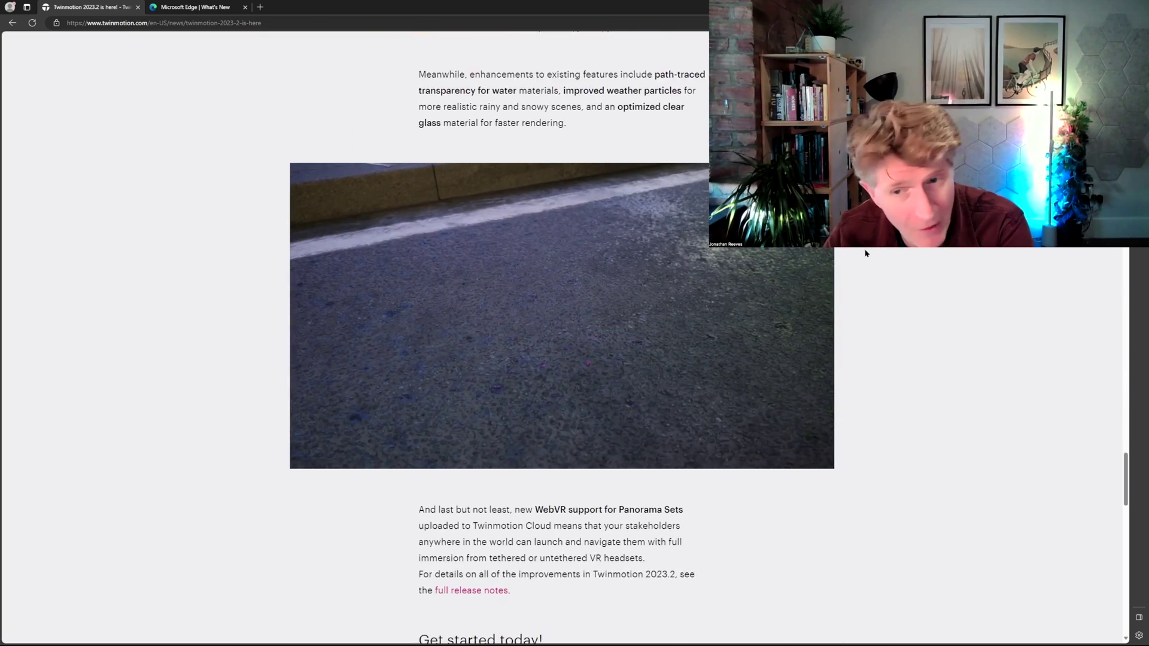
{"action": "scroll", "coordinate": [866, 253], "scroll_direction": "down", "scroll_amount": 3}
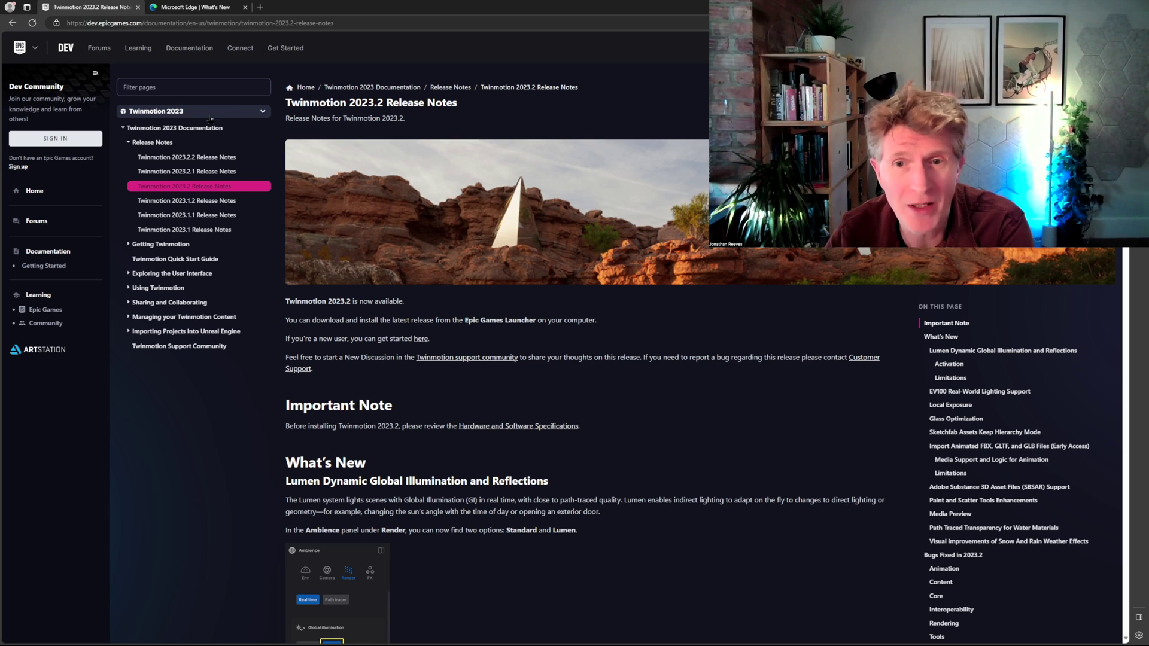
Open the 2023.2.2 release notes and highlight the Chromatic Aberration, Materials Dock, Substance and Decal Parallax headings.
{"action": "left_click", "coordinate": [211, 159]}
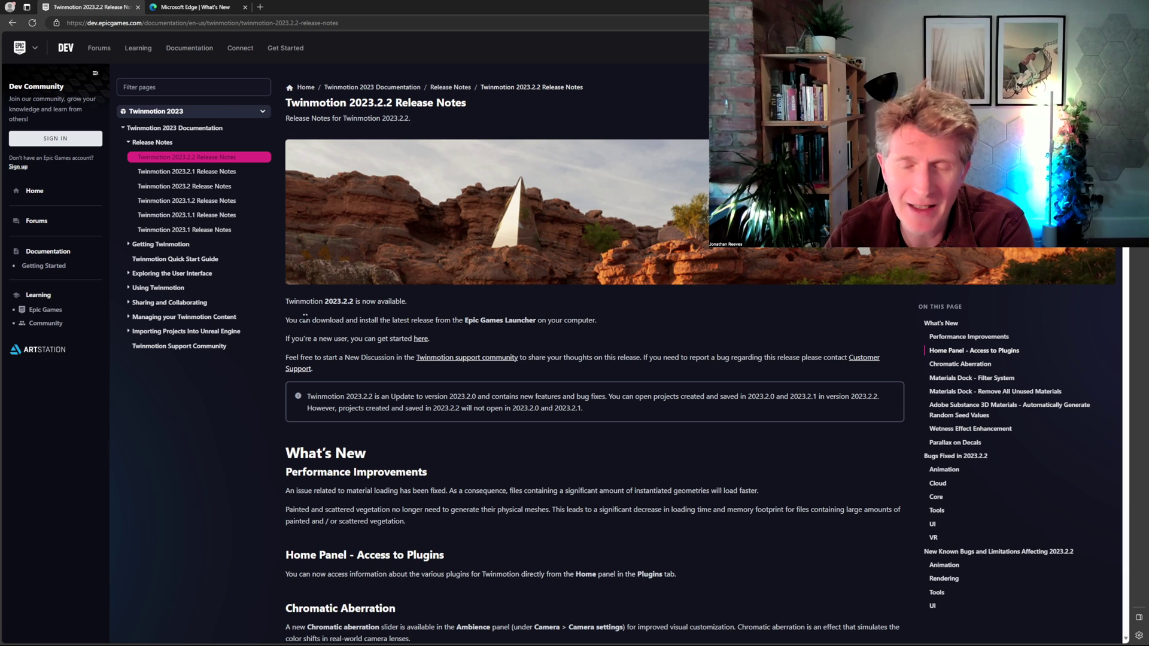
{"action": "scroll", "coordinate": [303, 316], "scroll_direction": "down", "scroll_amount": 3}
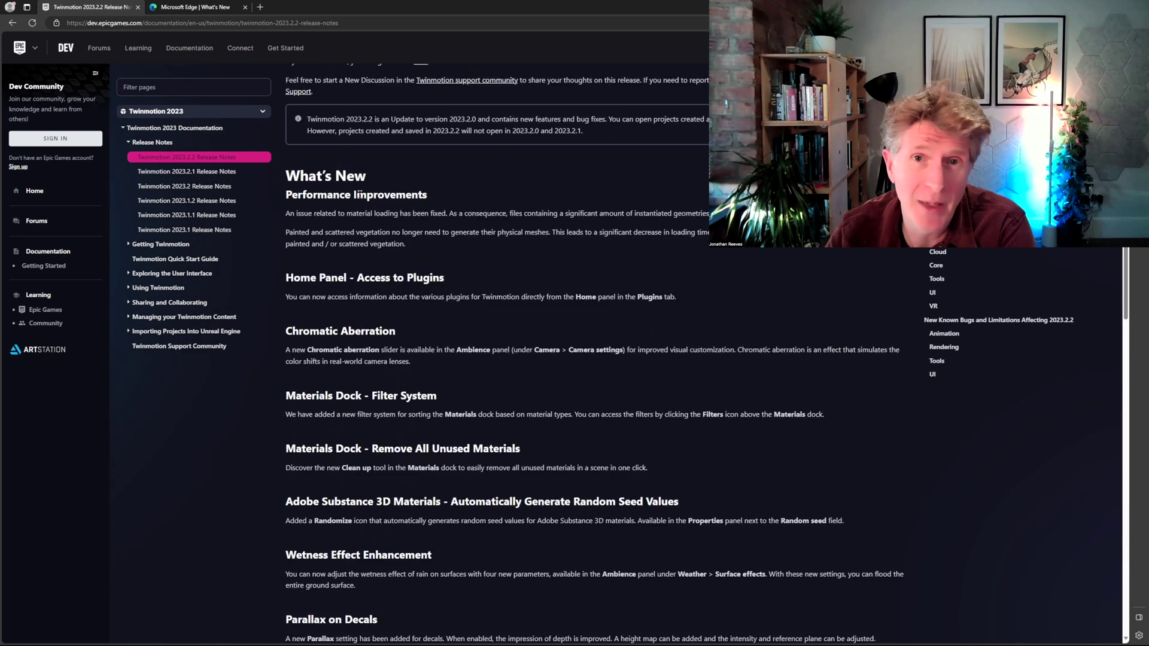
{"action": "scroll", "coordinate": [329, 302], "scroll_direction": "up", "scroll_amount": 1}
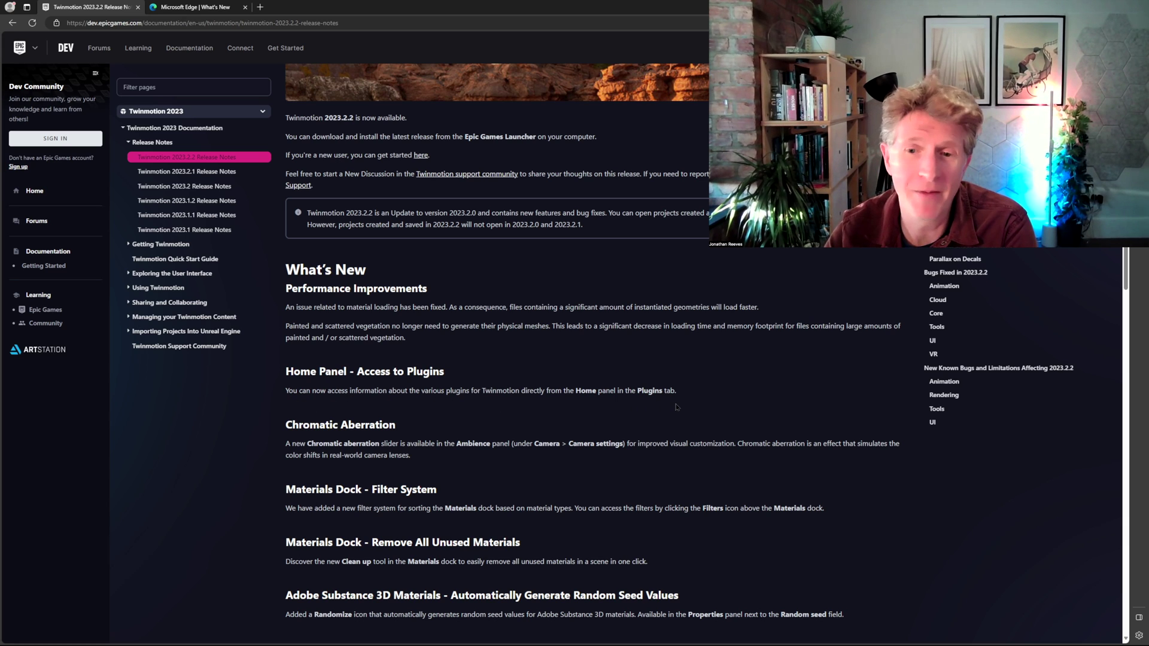
{"action": "left_click_drag", "start_coordinate": [286, 420], "coordinate": [395, 427]}
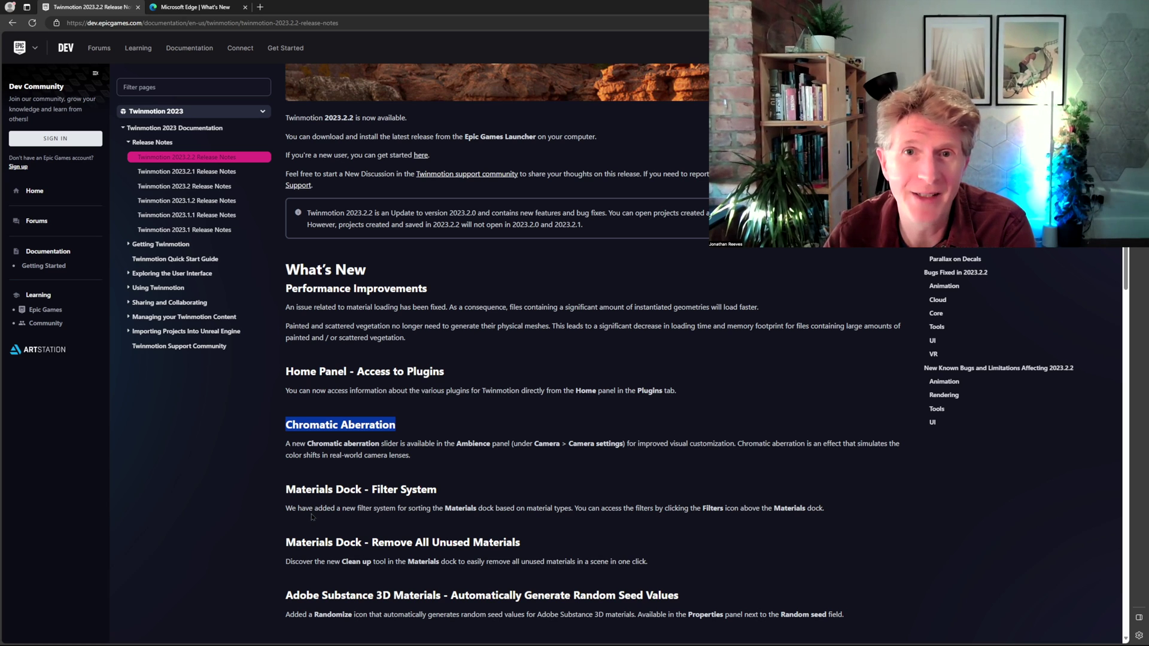
{"action": "scroll", "coordinate": [311, 510], "scroll_direction": "down", "scroll_amount": 2}
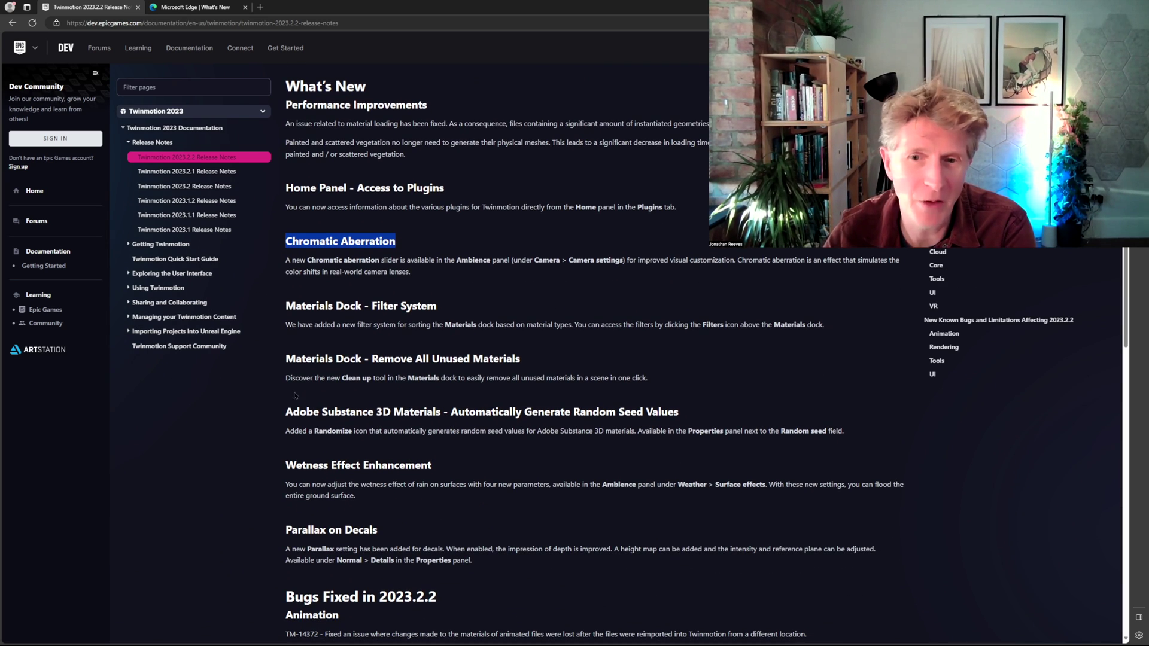
{"action": "left_click_drag", "start_coordinate": [285, 305], "coordinate": [437, 306]}
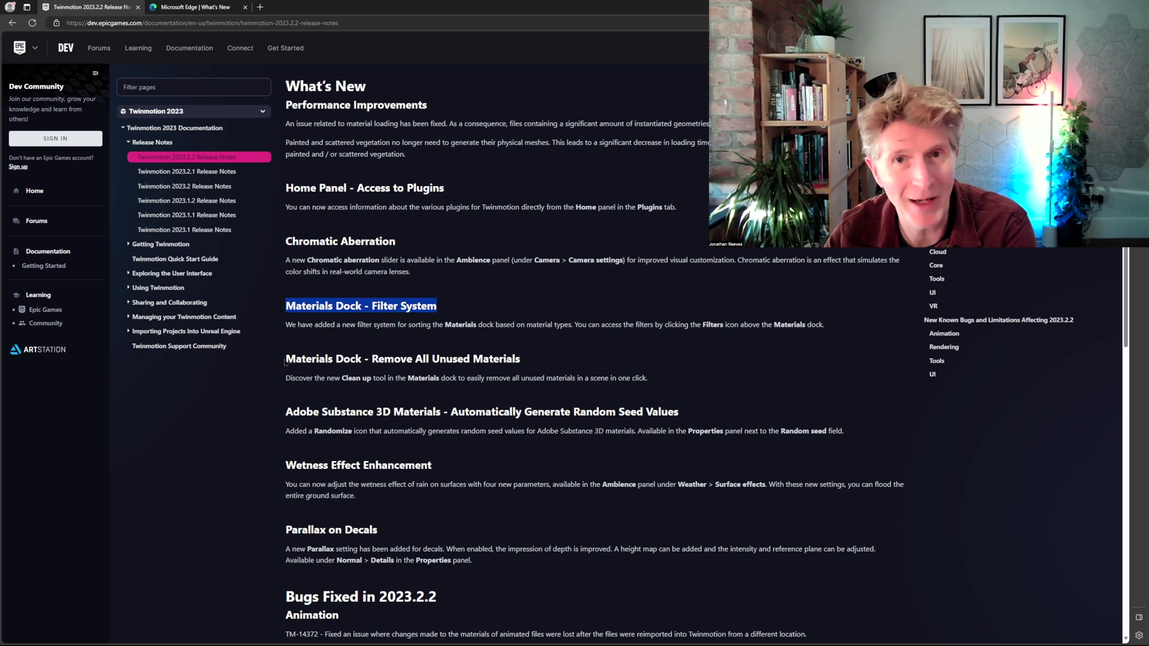
{"action": "left_click_drag", "start_coordinate": [285, 357], "coordinate": [474, 359]}
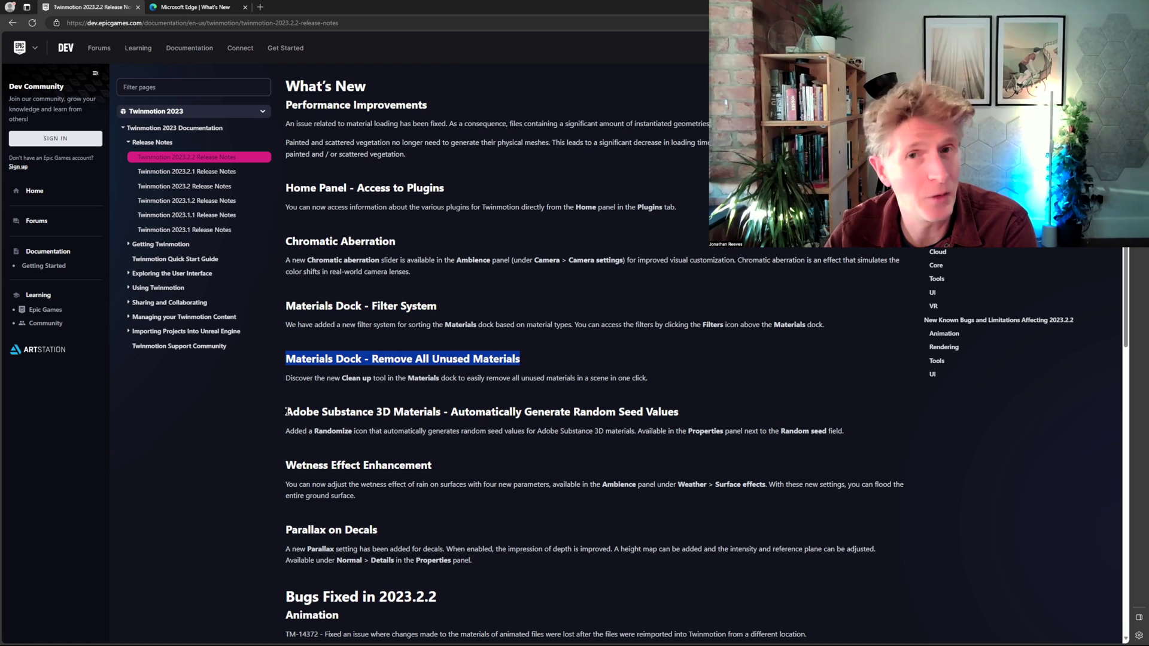
{"action": "left_click_drag", "start_coordinate": [286, 413], "coordinate": [697, 406]}
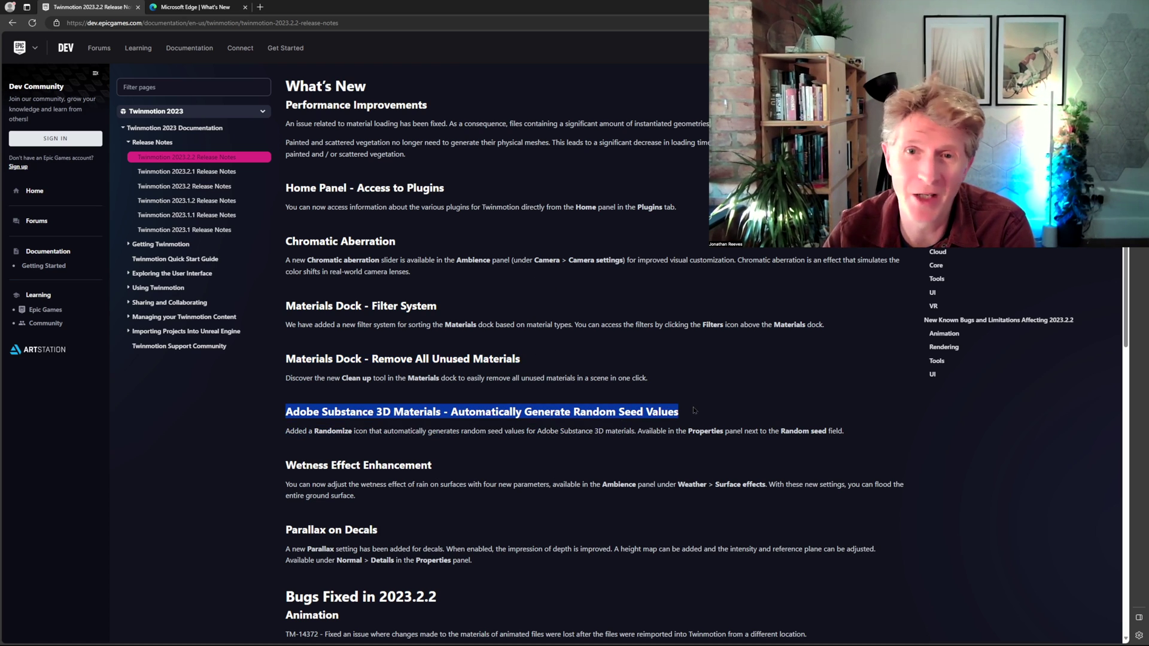
{"action": "left_click", "coordinate": [285, 463]}
{"action": "left_click_drag", "start_coordinate": [415, 468], "coordinate": [431, 467]}
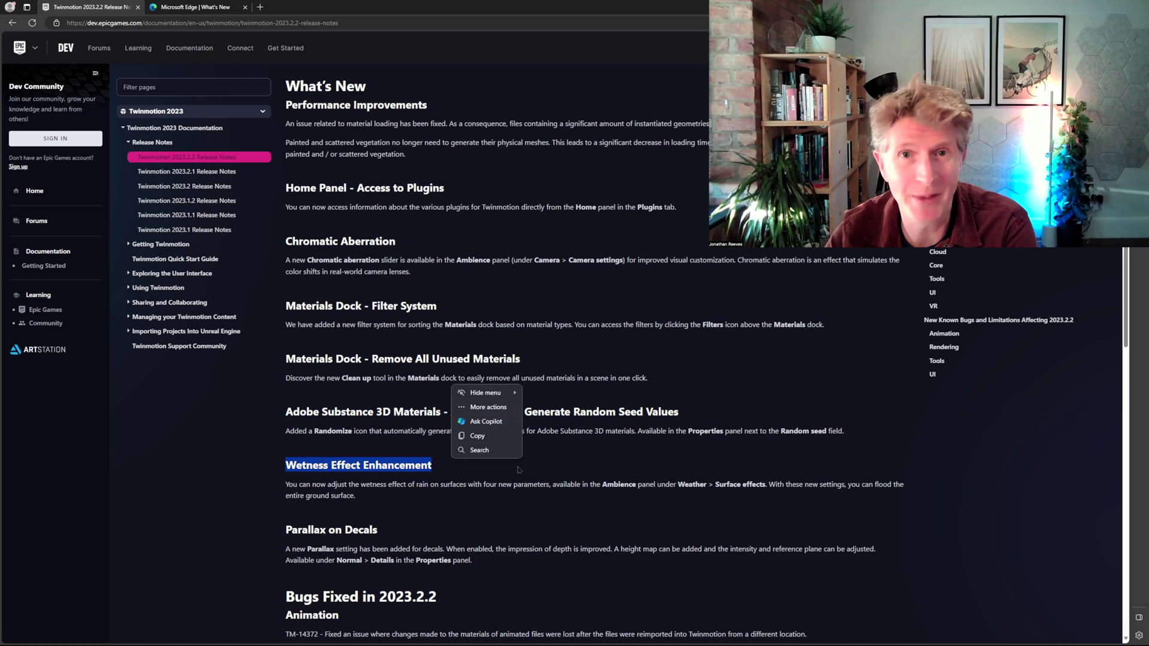
{"action": "scroll", "coordinate": [340, 377], "scroll_direction": "down", "scroll_amount": 2}
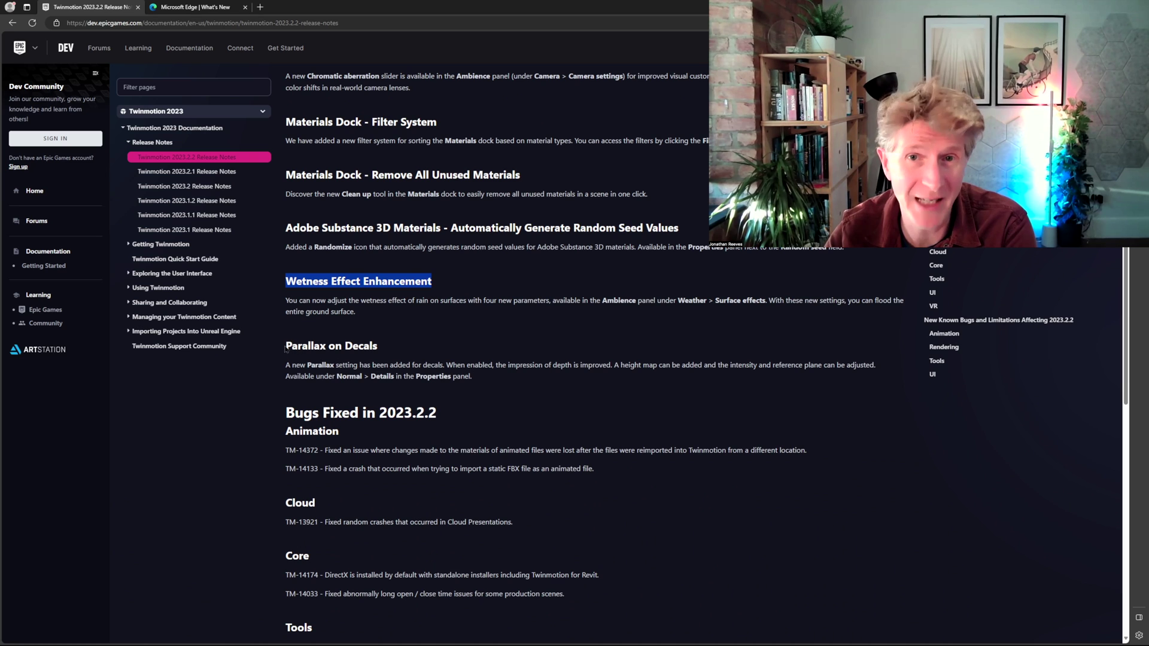
{"action": "left_click_drag", "start_coordinate": [286, 346], "coordinate": [378, 347]}
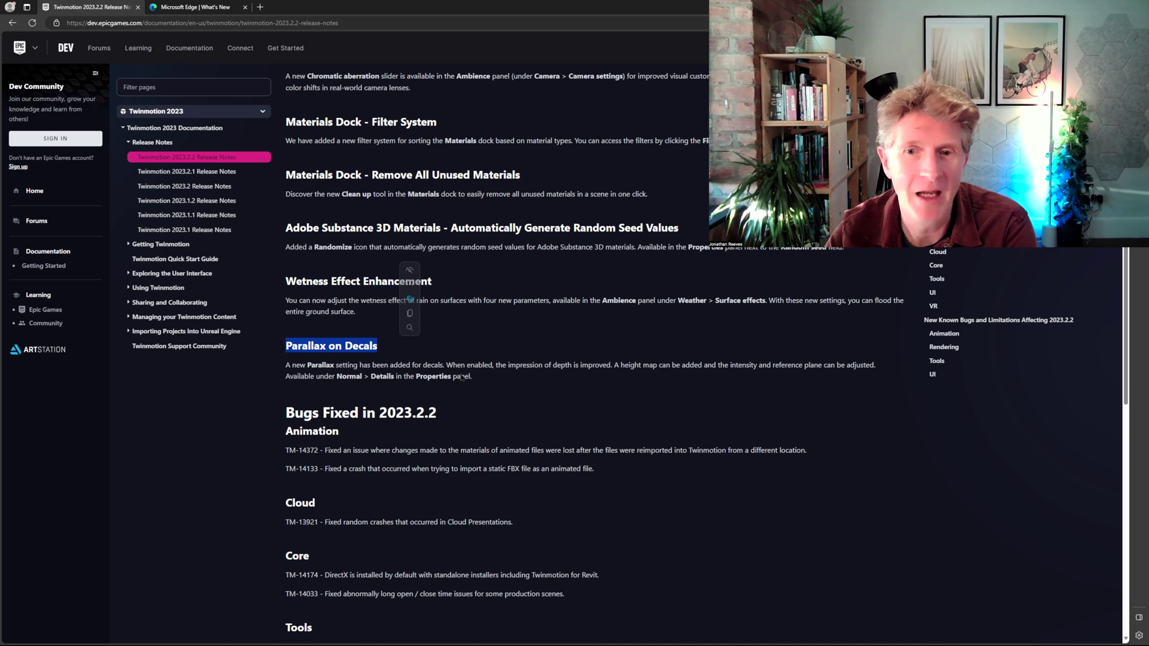
{"action": "scroll", "coordinate": [481, 373], "scroll_direction": "down", "scroll_amount": 1}
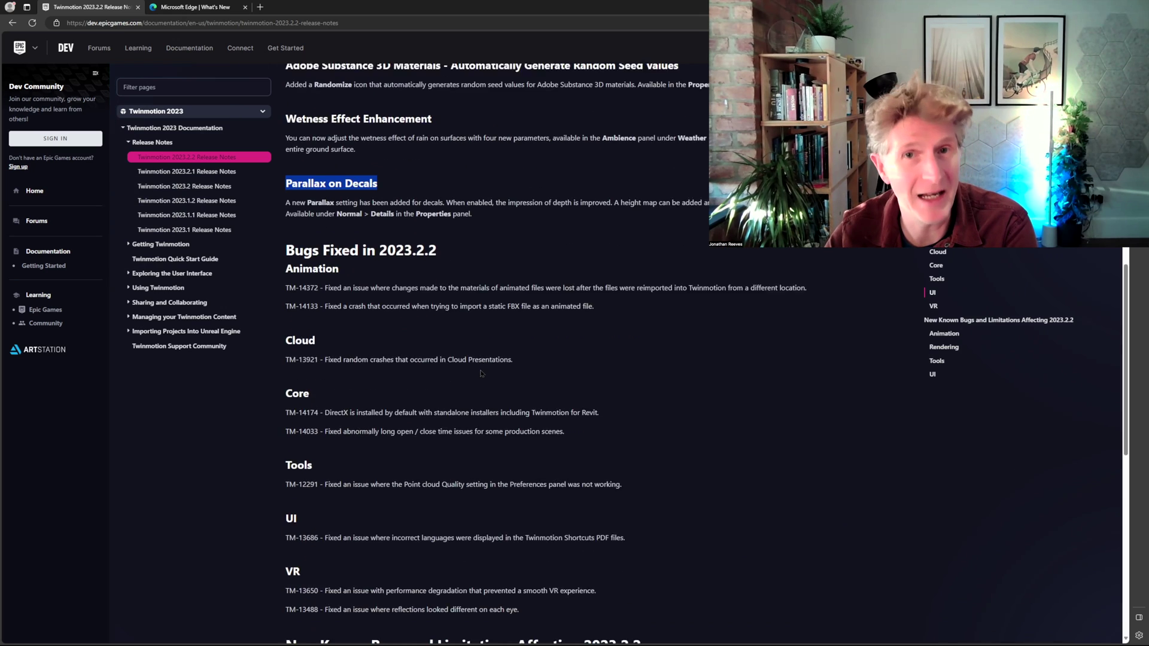
{"action": "scroll", "coordinate": [482, 374], "scroll_direction": "down", "scroll_amount": 1}
{"action": "scroll", "coordinate": [481, 373], "scroll_direction": "down", "scroll_amount": 3}
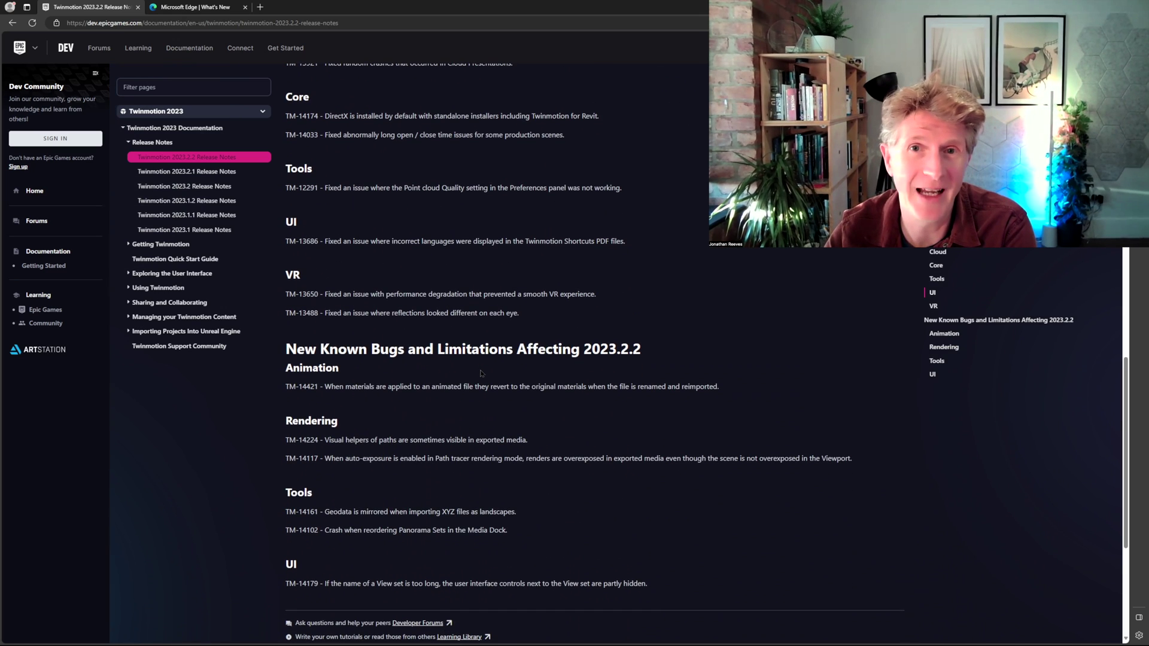
{"action": "scroll", "coordinate": [481, 373], "scroll_direction": "up", "scroll_amount": 1}
{"action": "scroll", "coordinate": [480, 377], "scroll_direction": "up", "scroll_amount": 5}
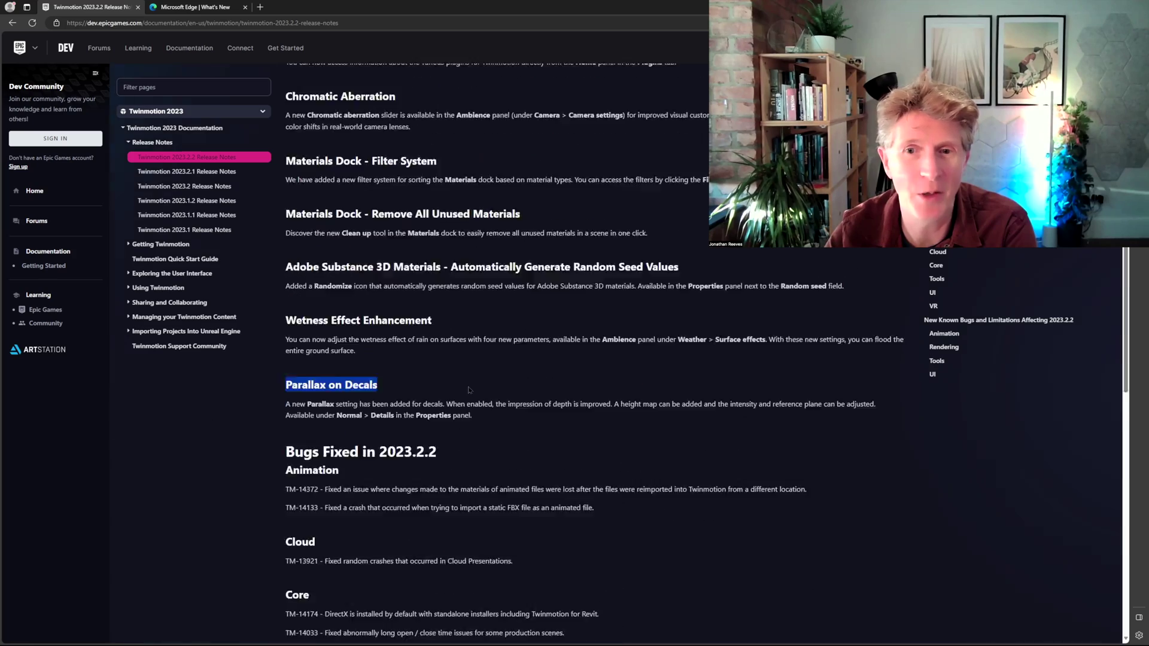
{"action": "scroll", "coordinate": [476, 387], "scroll_direction": "up", "scroll_amount": 5}
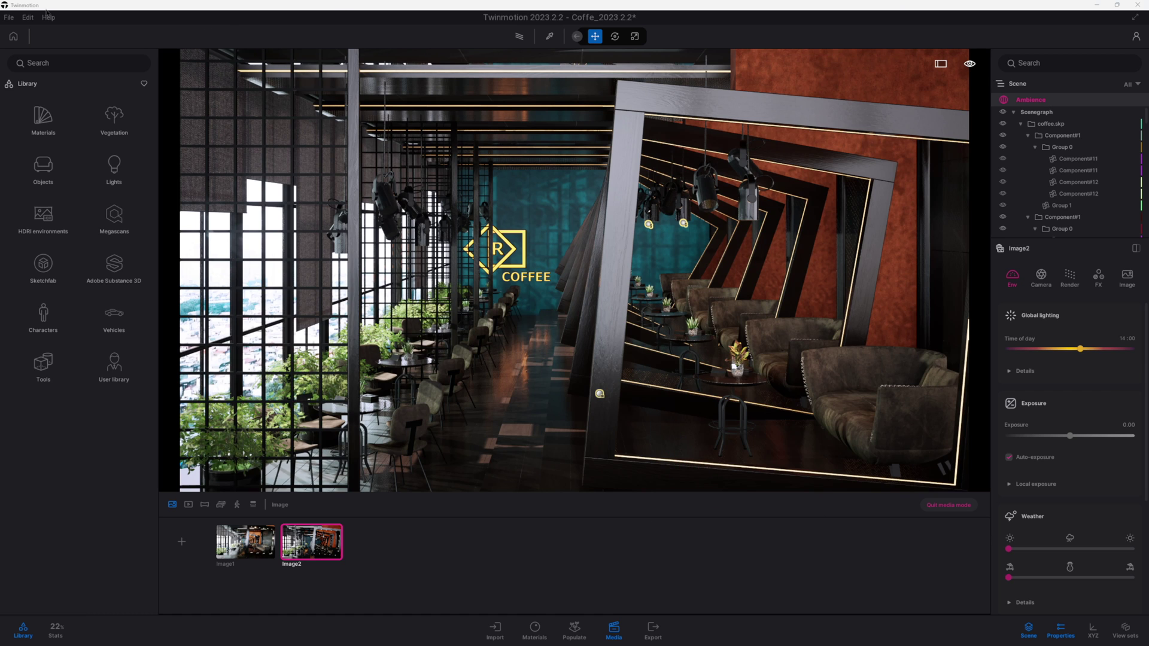
Bring up the Home panel over the Coffe project.
{"action": "left_click", "coordinate": [13, 38]}
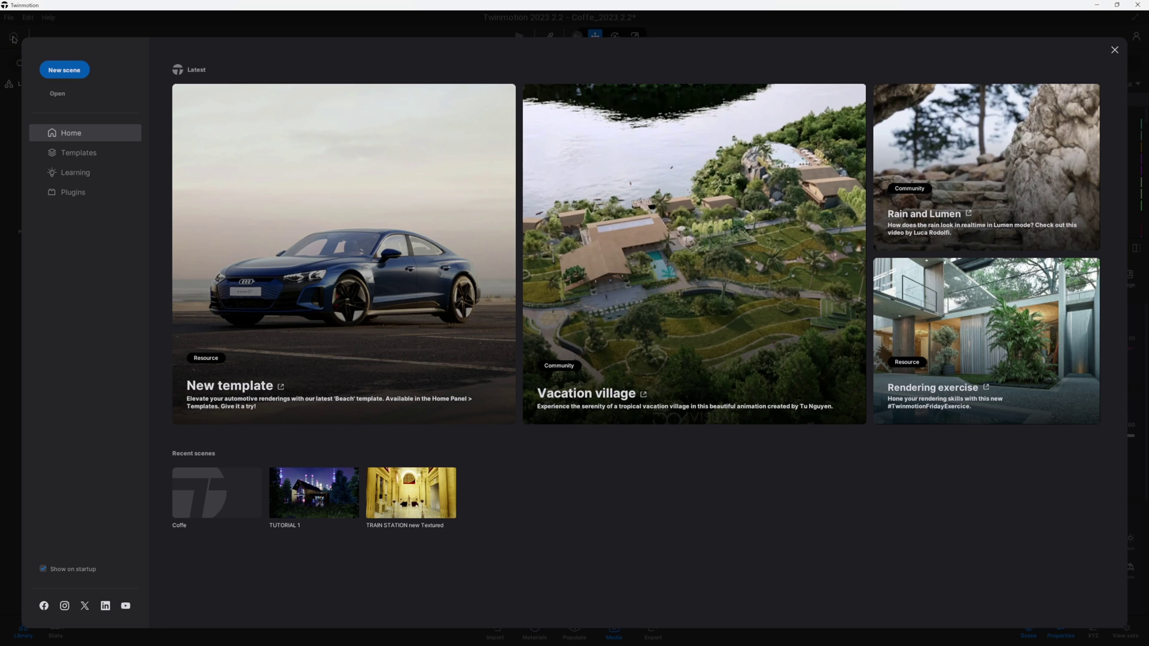
Show the Plugins list in the Home panel.
{"action": "left_click", "coordinate": [70, 195]}
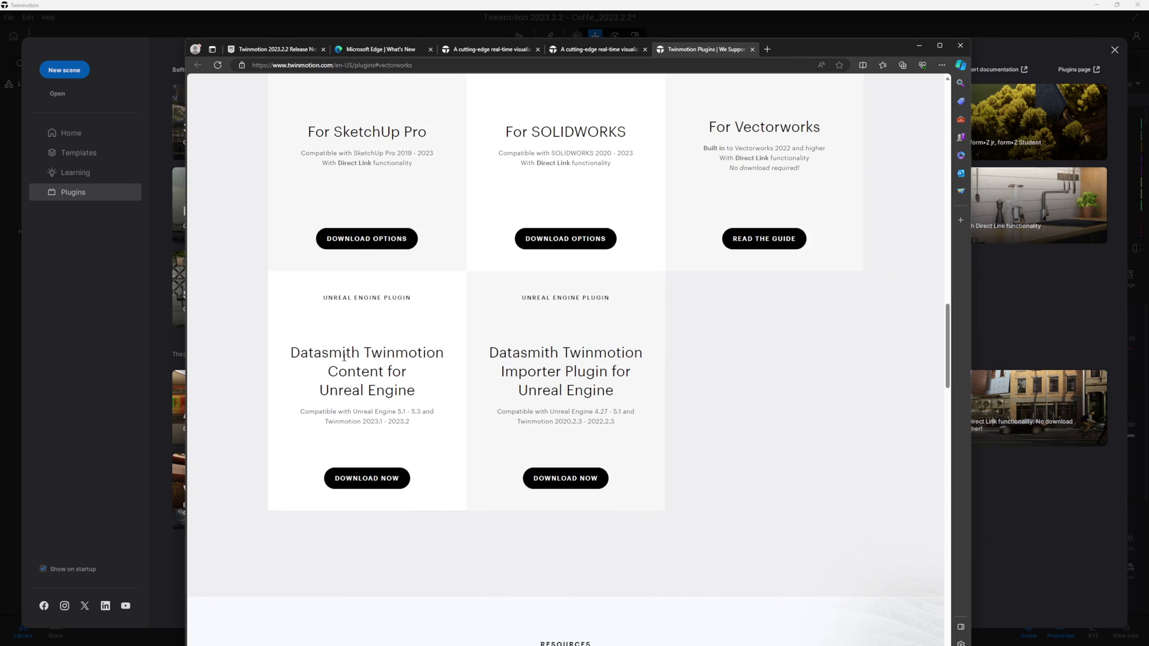
{"action": "scroll", "coordinate": [669, 293], "scroll_direction": "up", "scroll_amount": 1}
Open the Vectorworks guide to rendering with Twinmotion, then minimize the browser.
{"action": "left_click", "coordinate": [762, 332]}
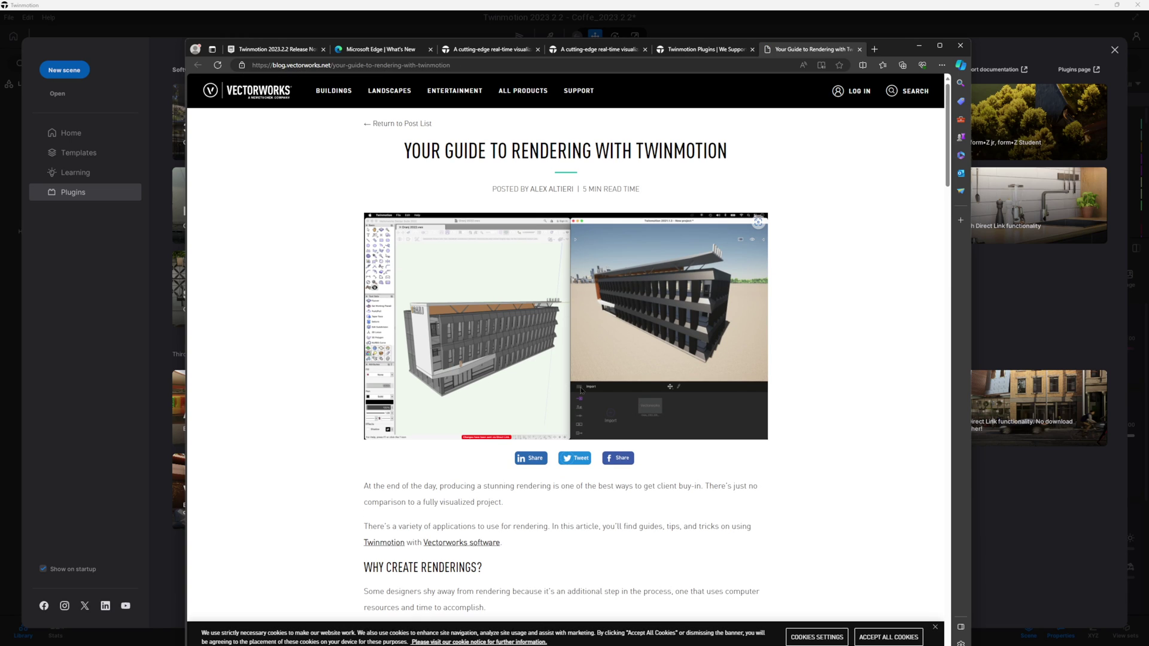
{"action": "scroll", "coordinate": [467, 517], "scroll_direction": "down", "scroll_amount": 5}
{"action": "scroll", "coordinate": [467, 517], "scroll_direction": "down", "scroll_amount": 8}
{"action": "scroll", "coordinate": [538, 404], "scroll_direction": "up", "scroll_amount": 9}
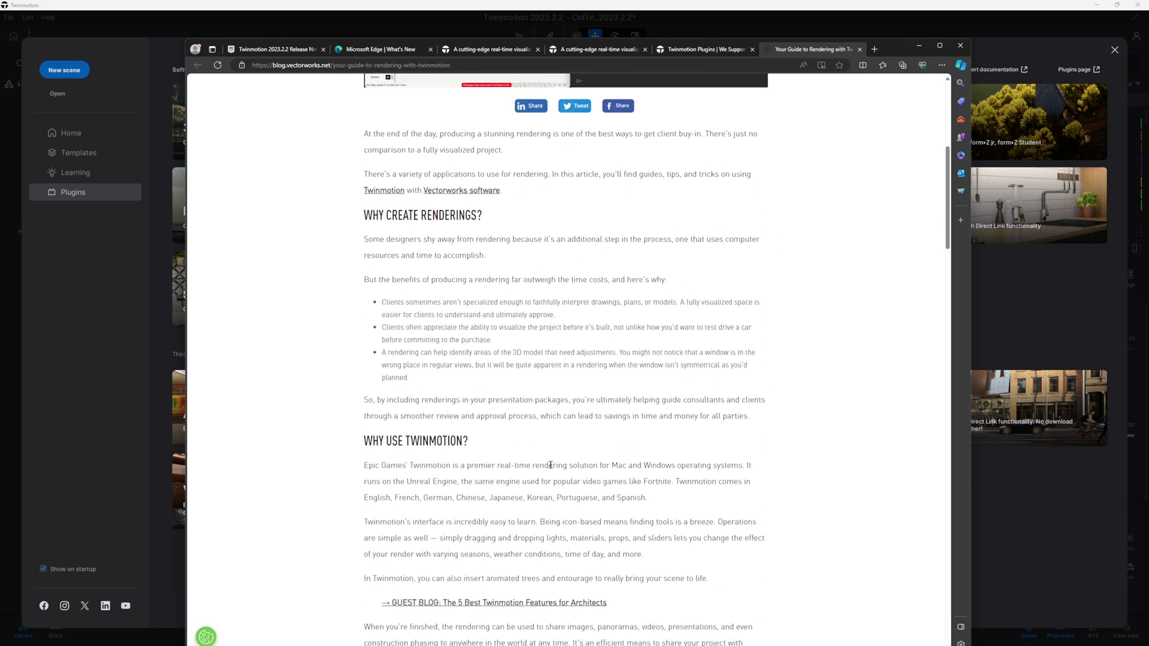
{"action": "scroll", "coordinate": [554, 468], "scroll_direction": "up", "scroll_amount": 4}
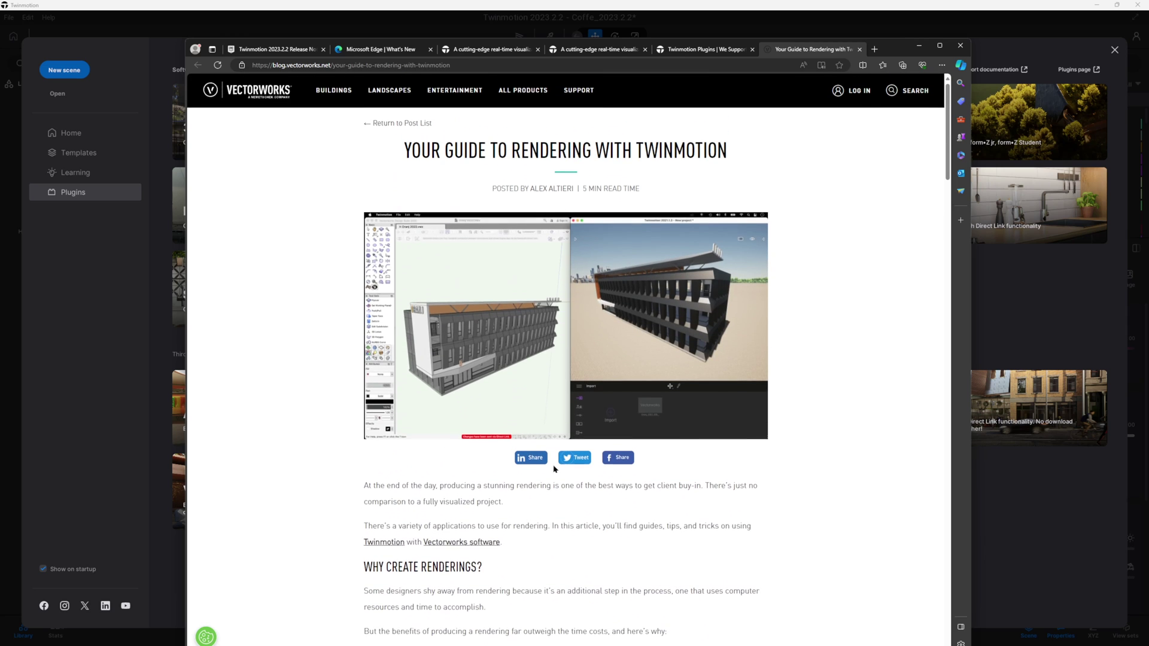
{"action": "left_click", "coordinate": [918, 46]}
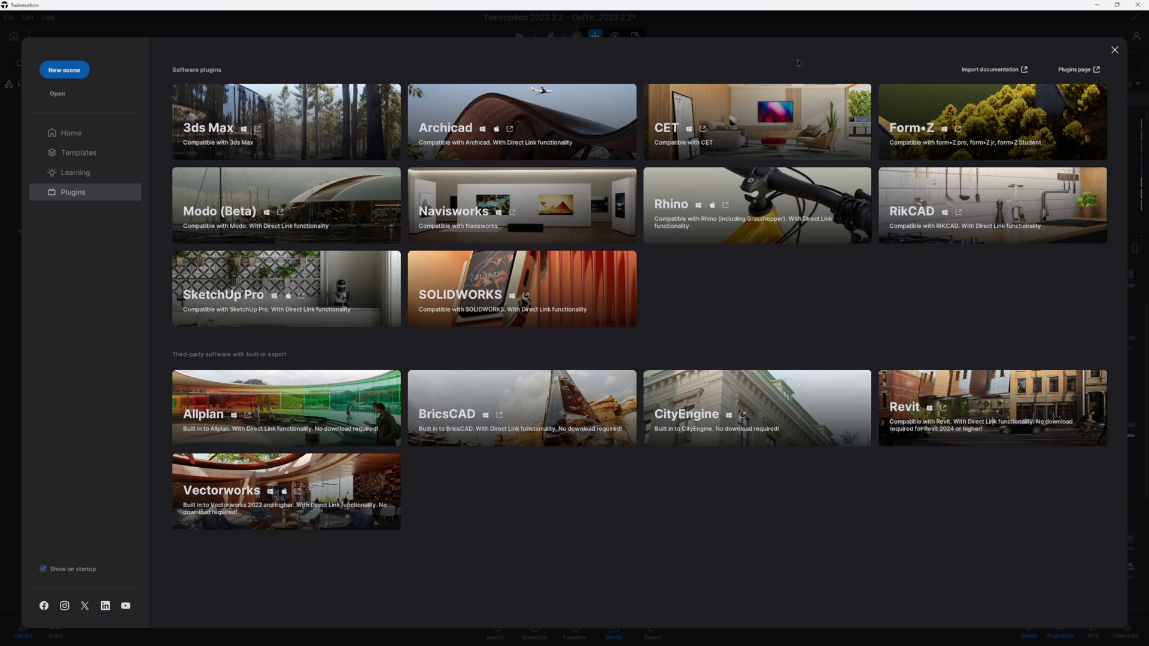
Close Plugins and set the Image2 camera's Vignetting and Lens dirt to 0%.
{"action": "left_click", "coordinate": [1114, 52]}
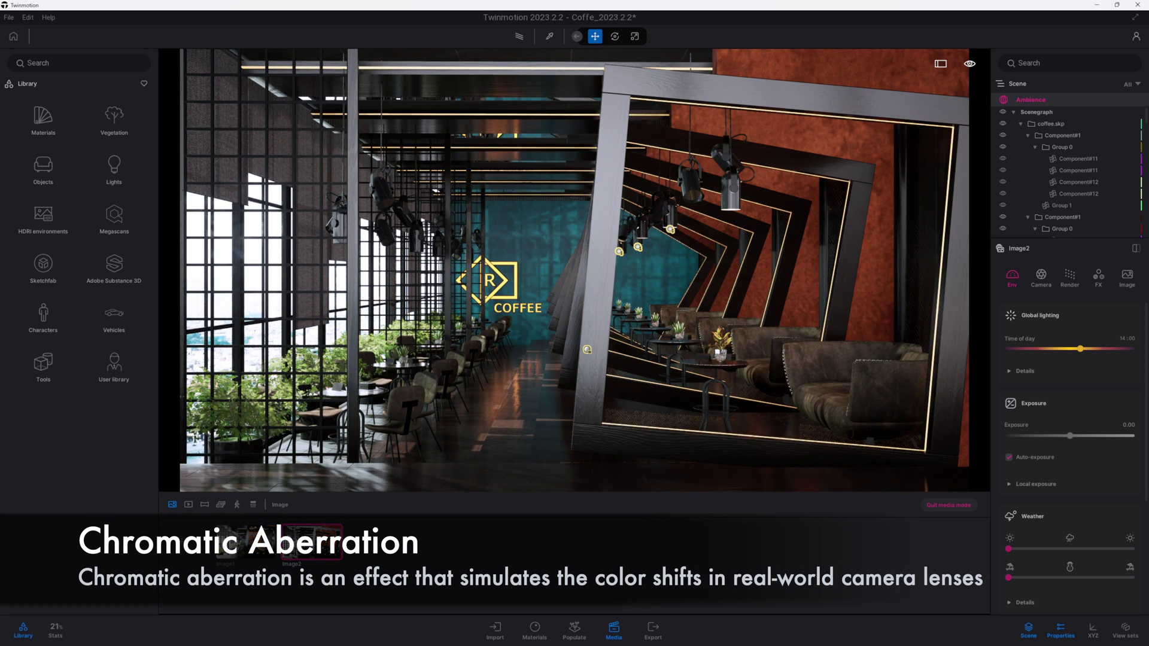
{"action": "left_click", "coordinate": [1041, 275]}
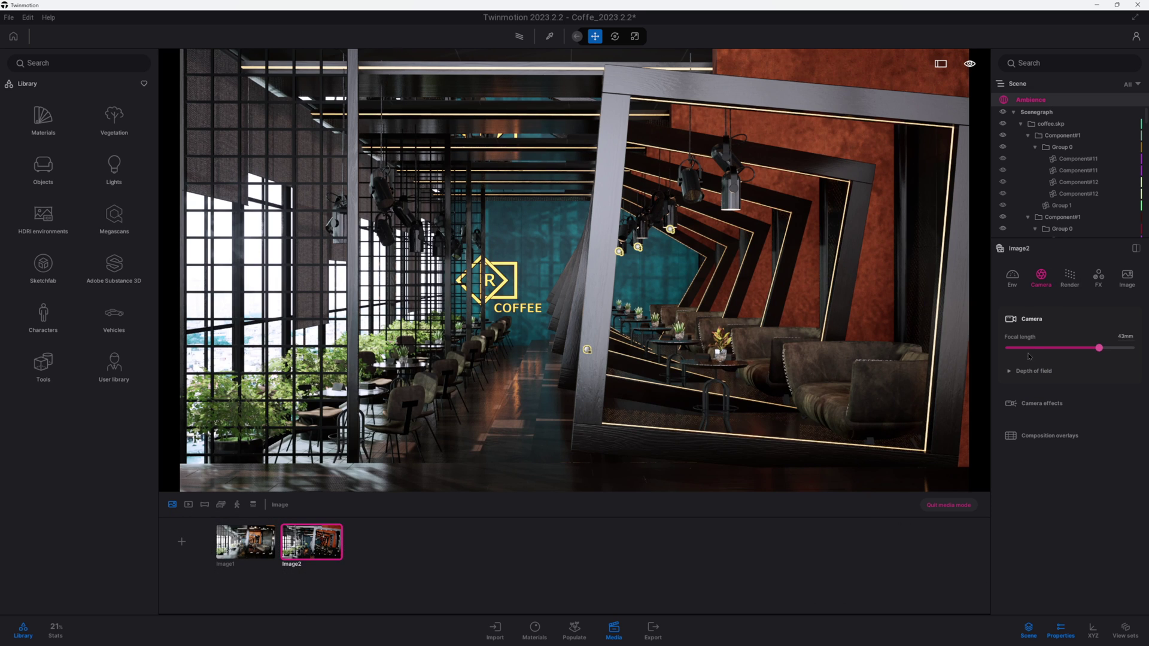
{"action": "left_click", "coordinate": [1009, 375]}
{"action": "left_click", "coordinate": [1009, 376]}
{"action": "left_click", "coordinate": [1029, 404]}
{"action": "scroll", "coordinate": [1086, 406], "scroll_direction": "down", "scroll_amount": 2}
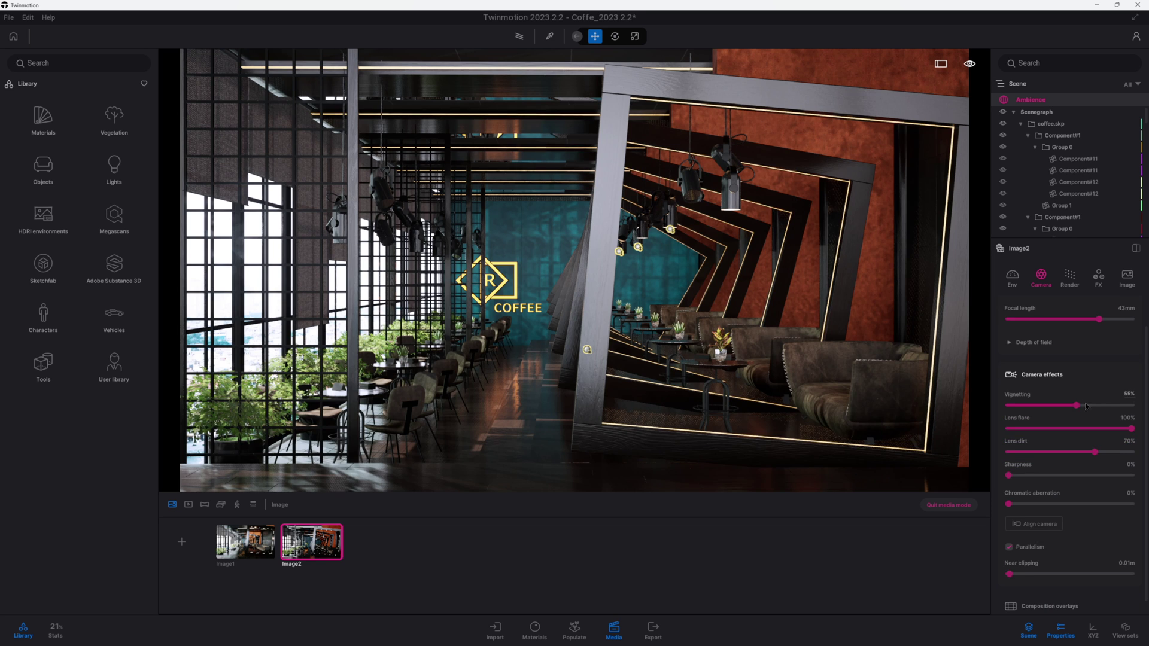
{"action": "left_click_drag", "start_coordinate": [1077, 406], "coordinate": [937, 415]}
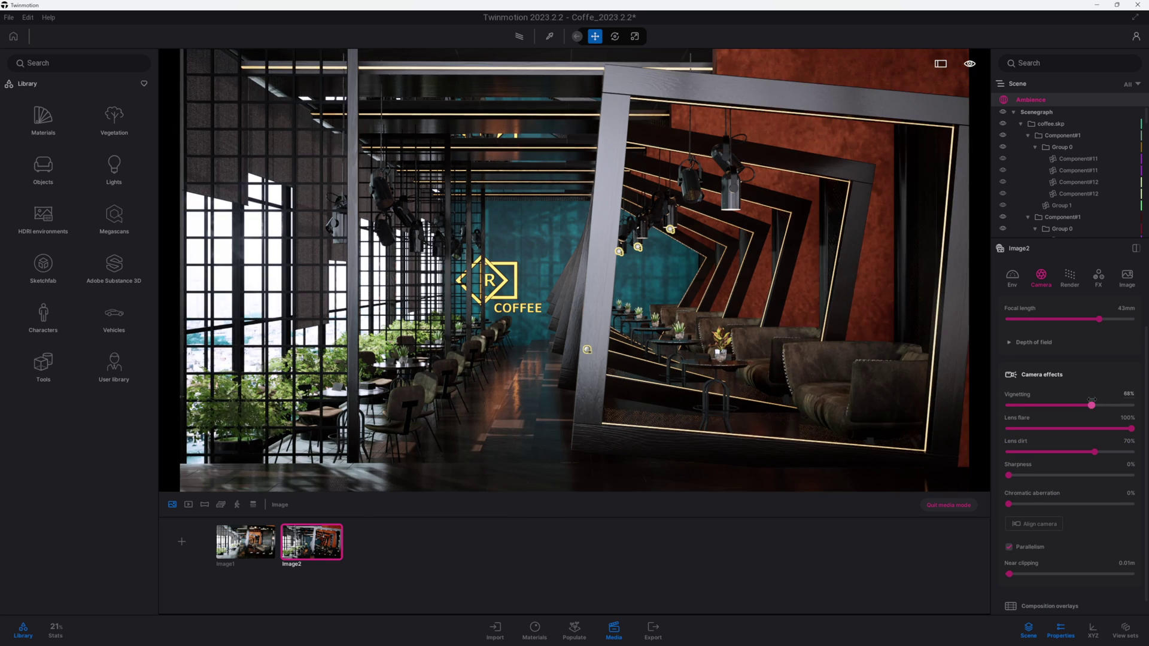
{"action": "mouse_move", "coordinate": [1095, 452]}
{"action": "left_mouse_down"}
{"action": "mouse_move", "coordinate": [1006, 452]}
{"action": "mouse_move", "coordinate": [1025, 488]}
{"action": "mouse_move", "coordinate": [977, 486]}
{"action": "mouse_move", "coordinate": [1071, 489]}
{"action": "mouse_move", "coordinate": [1047, 489]}
{"action": "left_mouse_up"}
{"action": "scroll", "coordinate": [1059, 502], "scroll_direction": "down", "scroll_amount": 1}
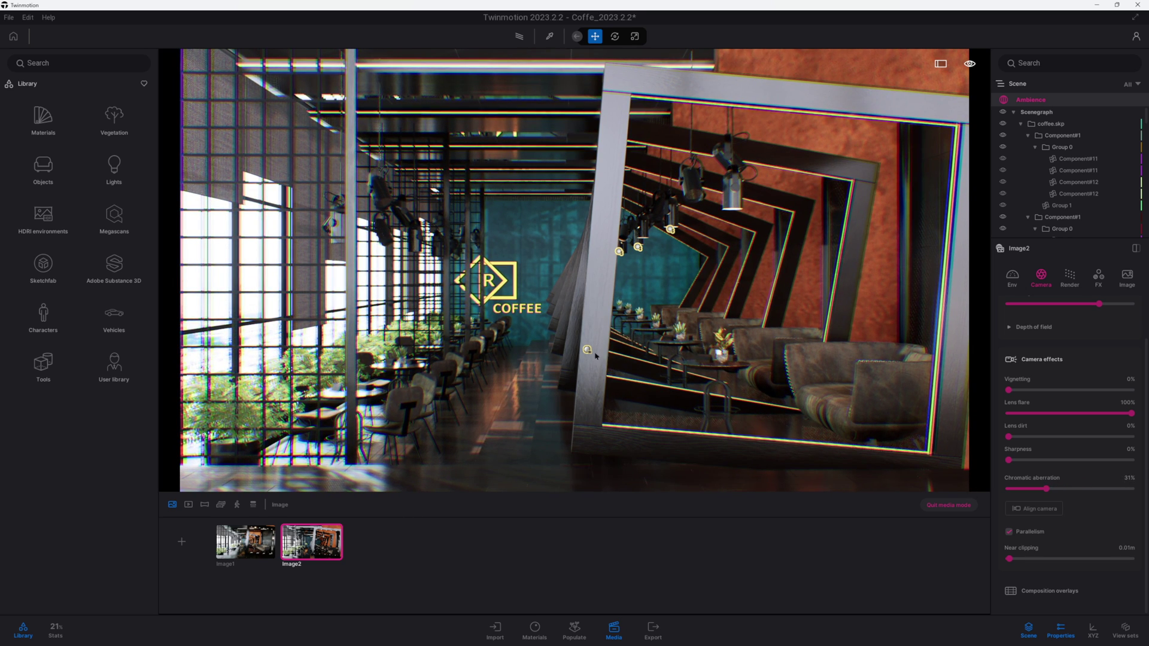
Move the camera toward the COFFEE sign and test chromatic aberration at full strength, then remove it.
{"action": "left_click", "coordinate": [532, 350]}
{"action": "scroll", "coordinate": [529, 350], "scroll_direction": "up", "scroll_amount": 2}
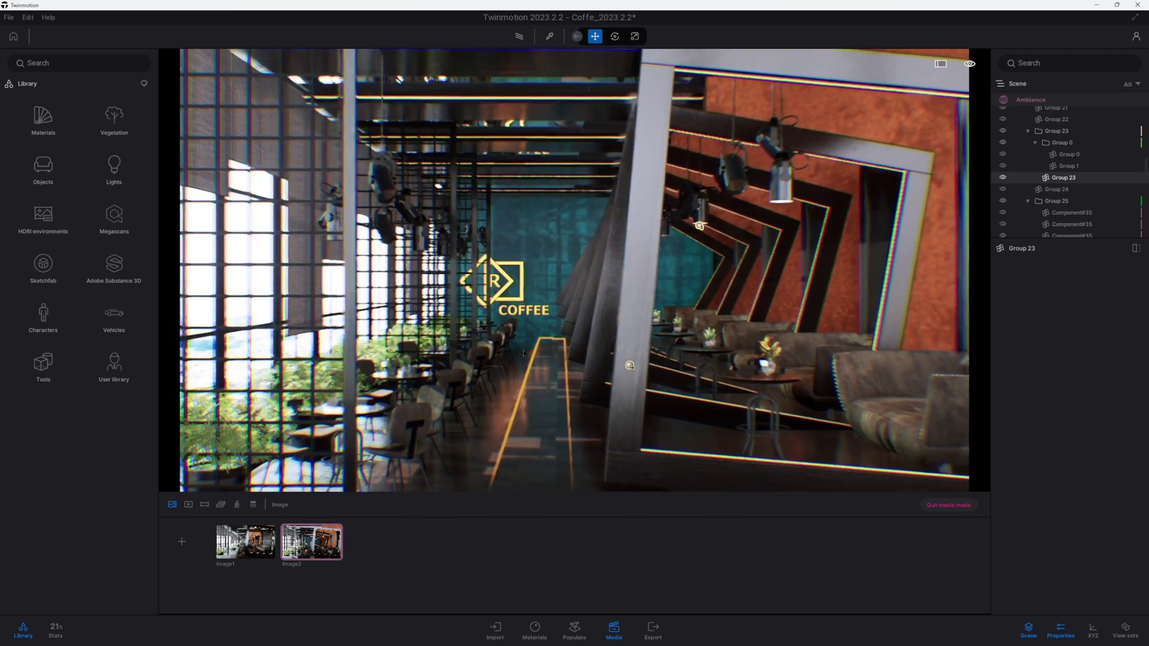
{"action": "right_click_drag", "start_coordinate": [522, 352], "coordinate": [628, 355]}
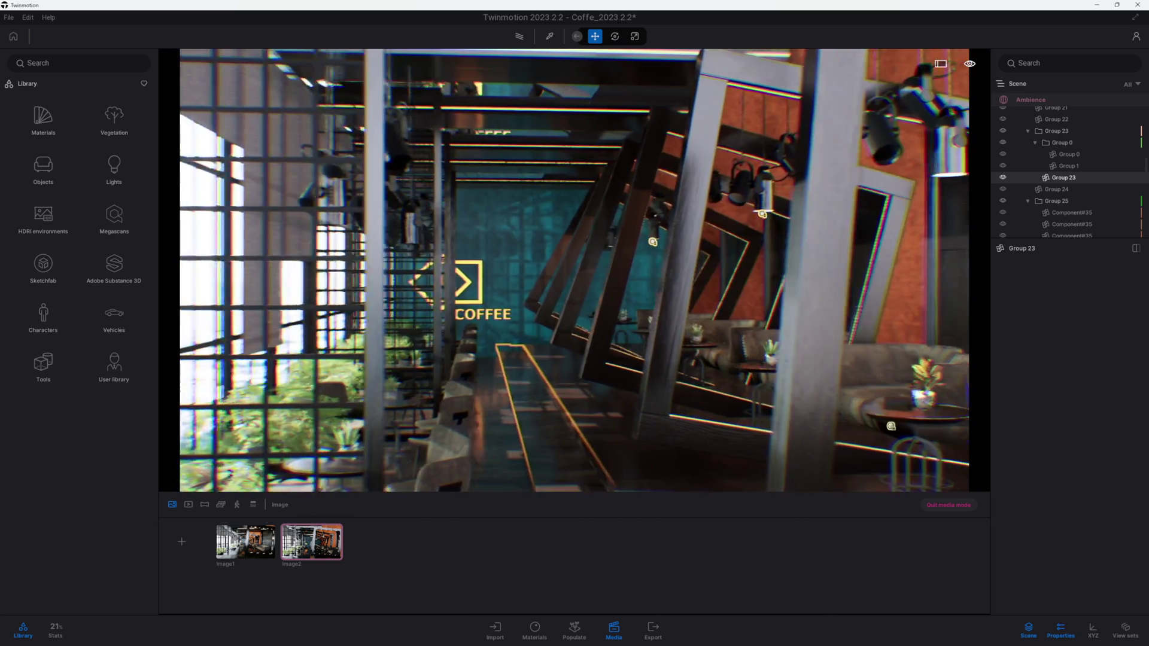
{"action": "mouse_move", "coordinate": [628, 355]}
{"action": "right_mouse_down"}
{"action": "mouse_move", "coordinate": [503, 355]}
{"action": "mouse_move", "coordinate": [575, 354]}
{"action": "right_mouse_up"}
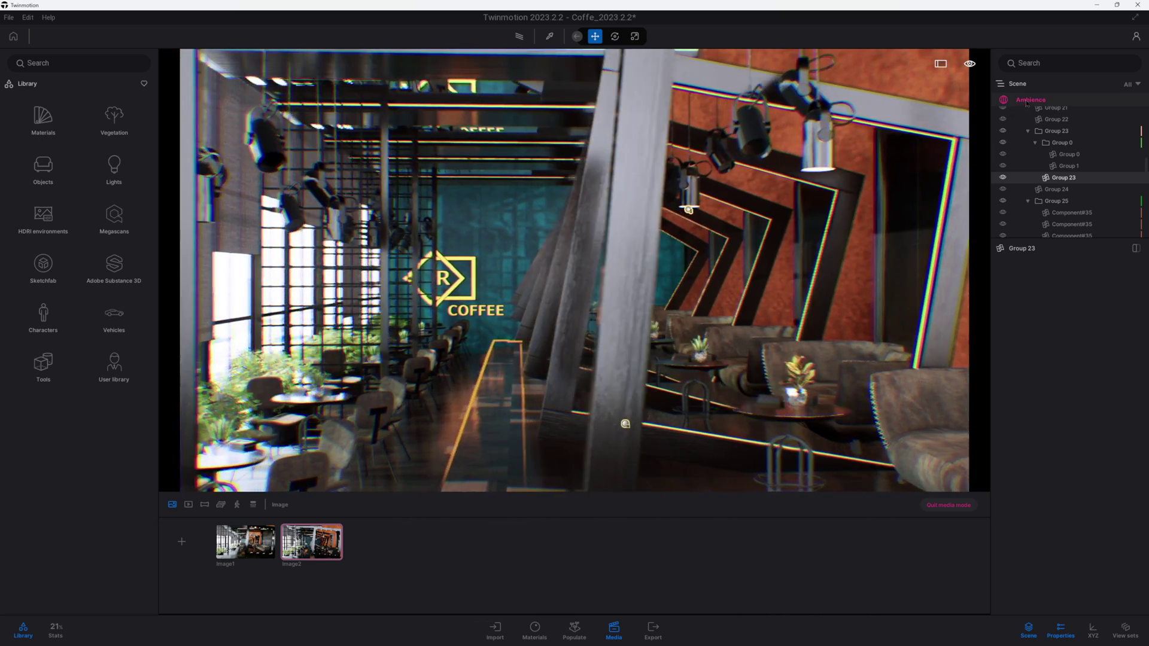
{"action": "left_click", "coordinate": [1028, 100]}
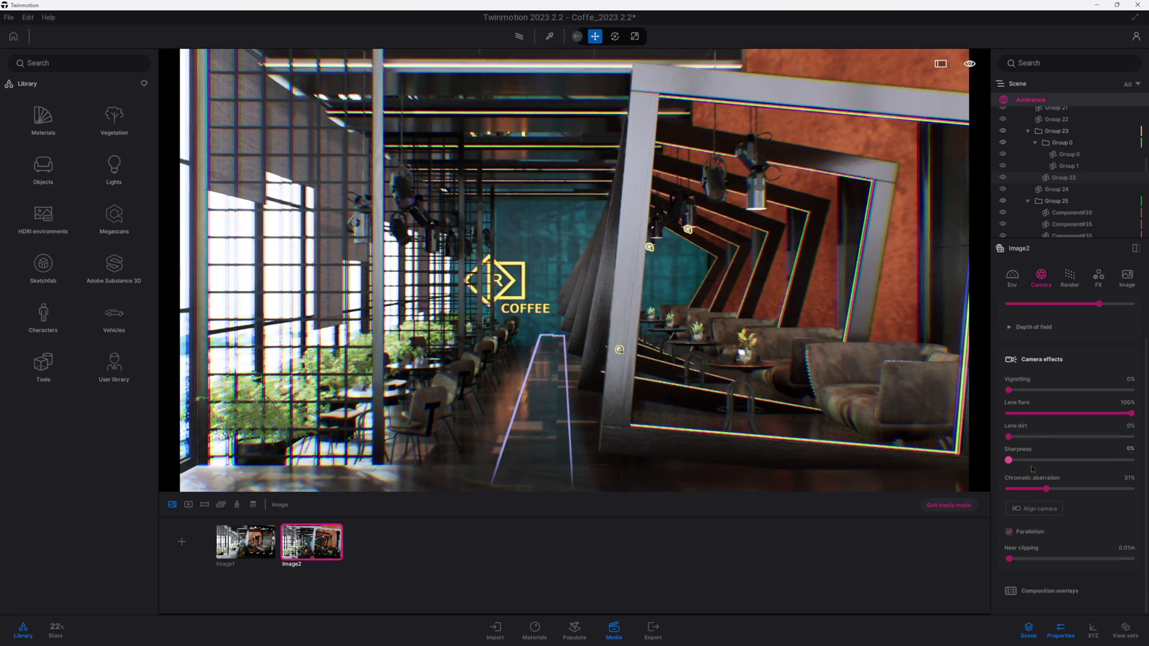
{"action": "left_click_drag", "start_coordinate": [1048, 488], "coordinate": [1131, 489]}
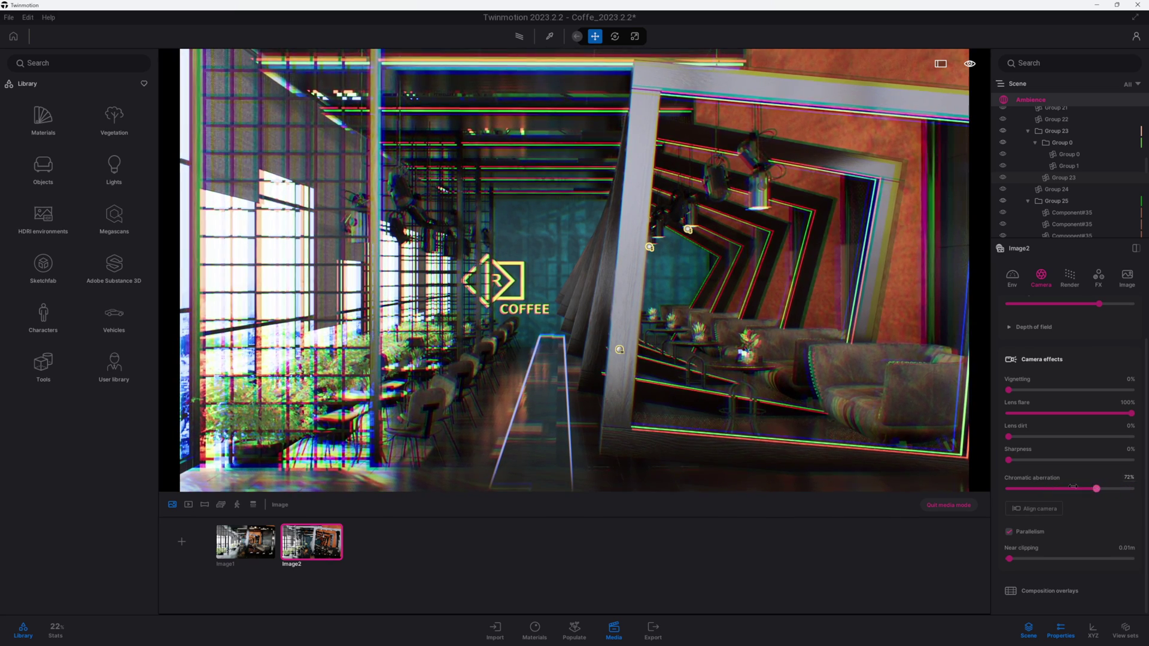
{"action": "mouse_move", "coordinate": [1131, 488]}
{"action": "left_mouse_down"}
{"action": "mouse_move", "coordinate": [970, 481]}
{"action": "mouse_move", "coordinate": [1062, 490]}
{"action": "left_mouse_up"}
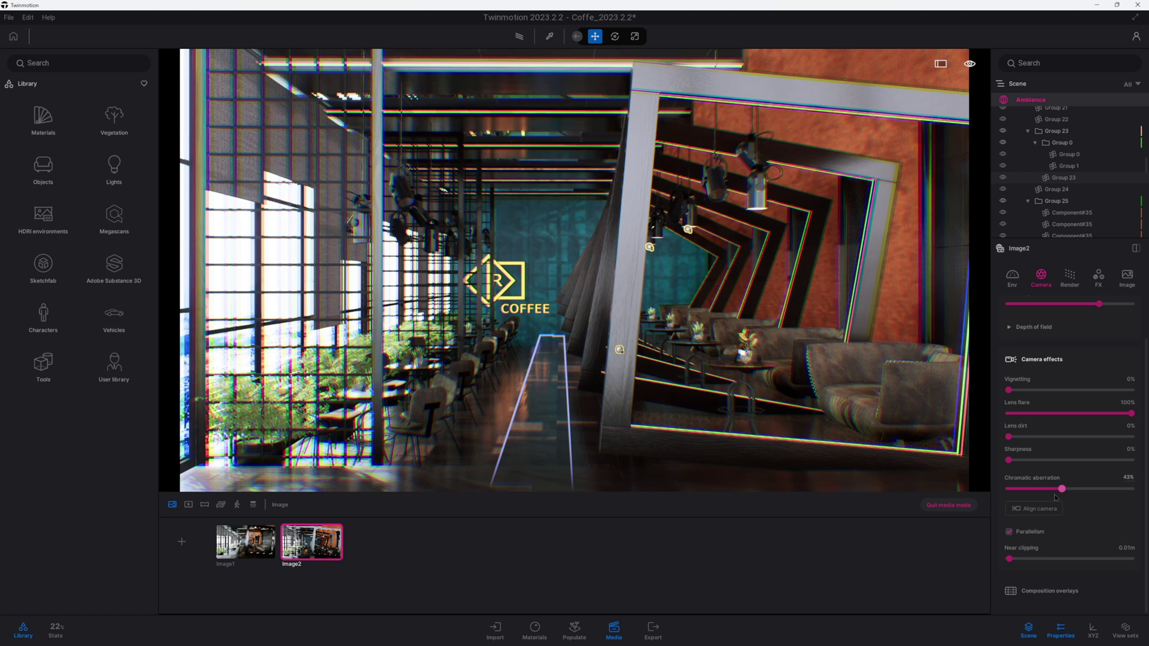
Set Sharpness to about 50% and show the Materials dock type filters.
{"action": "mouse_move", "coordinate": [1009, 460]}
{"action": "left_mouse_down"}
{"action": "mouse_move", "coordinate": [1128, 460]}
{"action": "mouse_move", "coordinate": [1054, 460]}
{"action": "mouse_move", "coordinate": [986, 490]}
{"action": "left_mouse_up"}
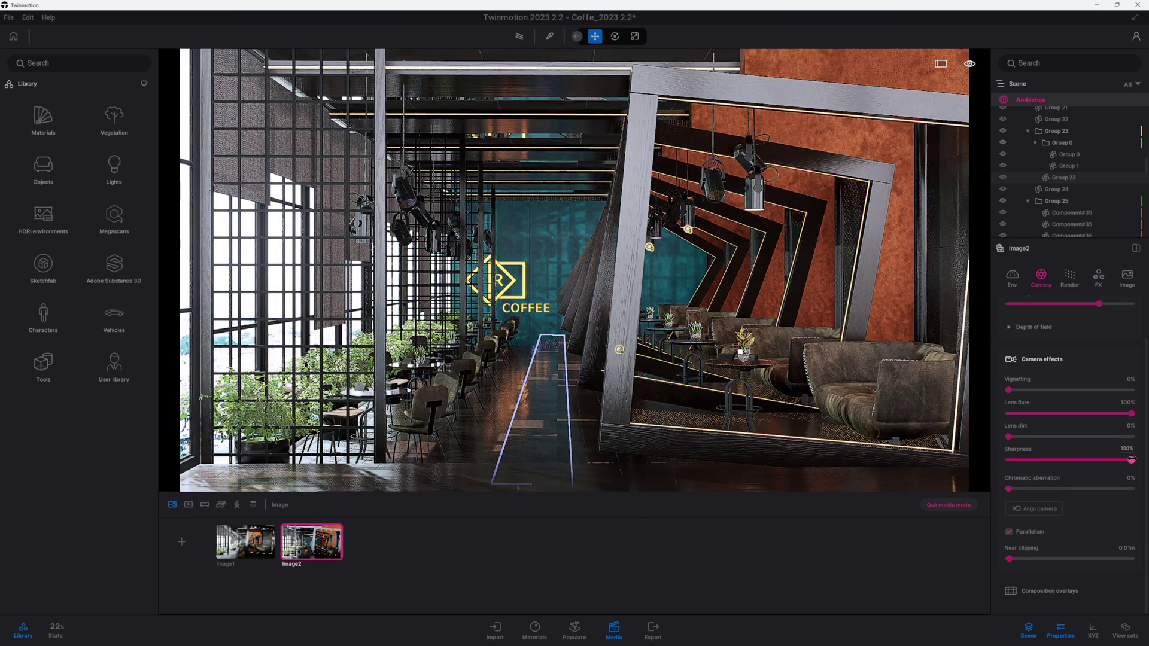
{"action": "mouse_move", "coordinate": [1079, 459]}
{"action": "left_mouse_down"}
{"action": "mouse_move", "coordinate": [1033, 460]}
{"action": "mouse_move", "coordinate": [1104, 460]}
{"action": "mouse_move", "coordinate": [1072, 460]}
{"action": "left_mouse_up"}
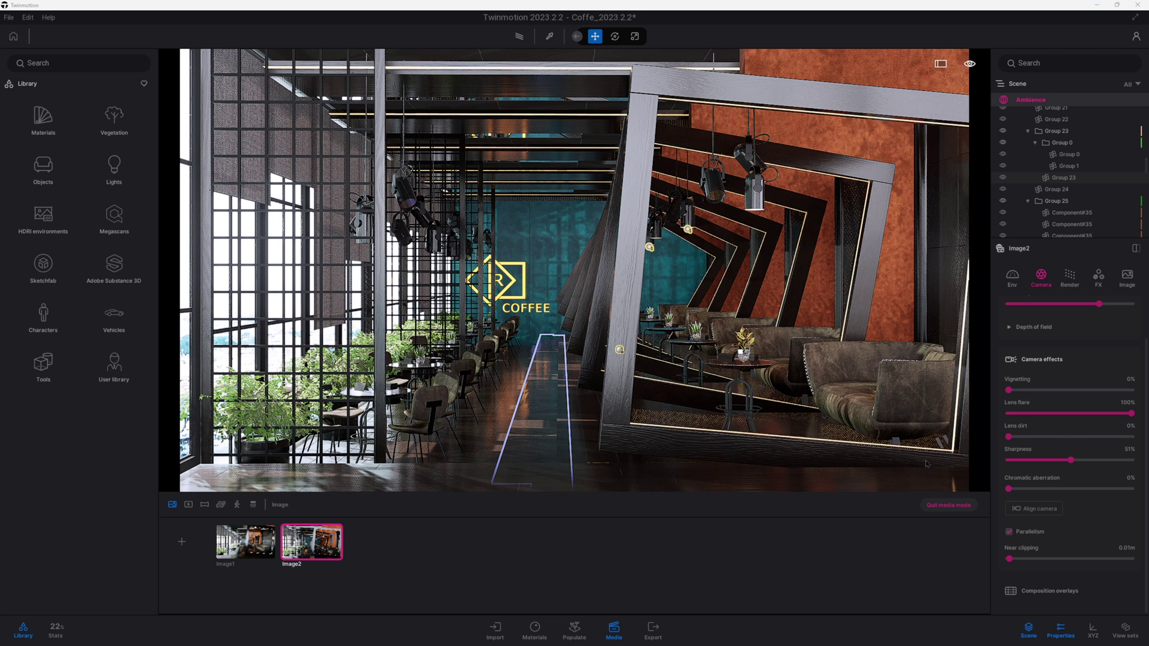
{"action": "left_click", "coordinate": [535, 629]}
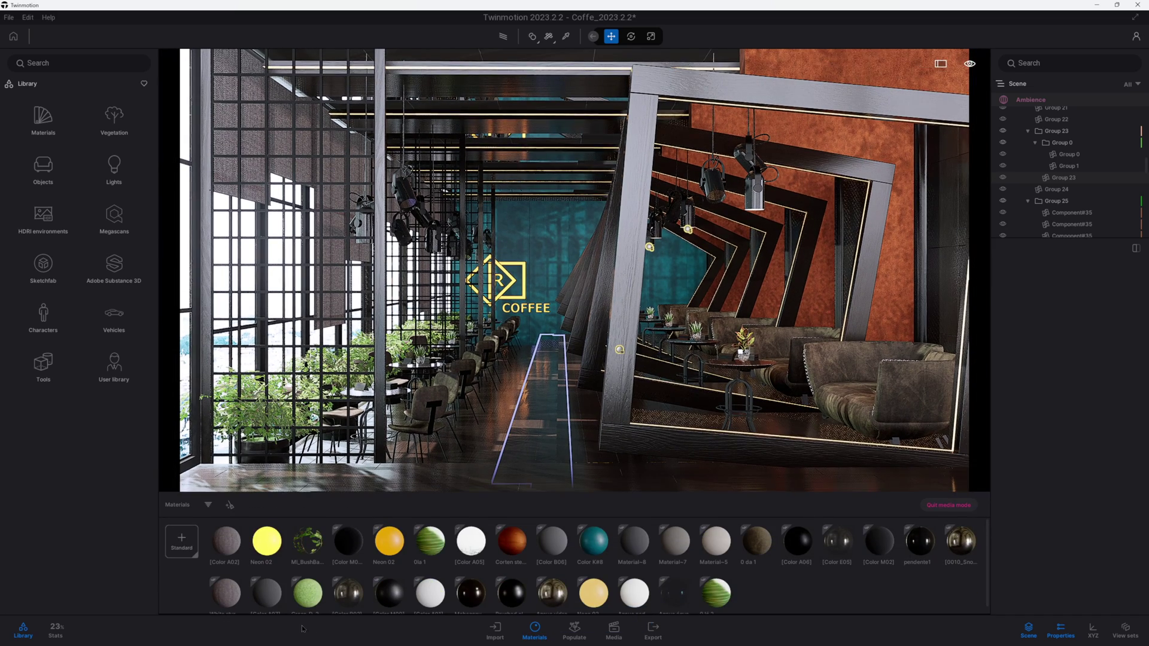
{"action": "left_click", "coordinate": [208, 505]}
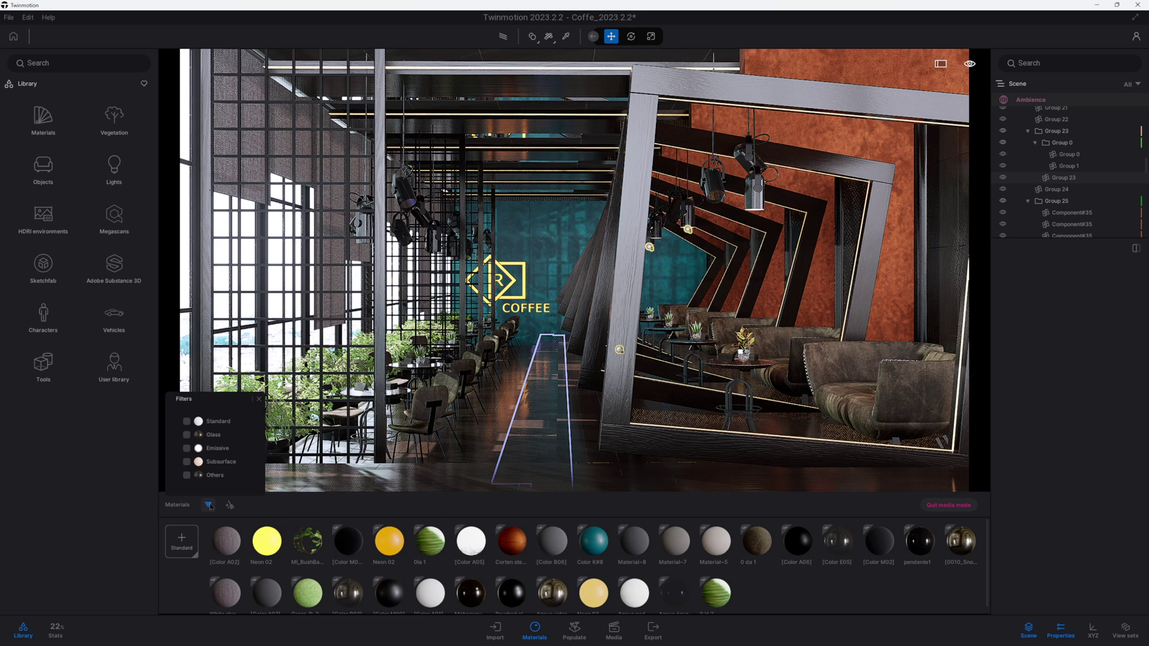
Toggle the Standard, Glass, Emissive, Subsurface and Other filters, leaving only Glass checked.
{"action": "left_click", "coordinate": [187, 421]}
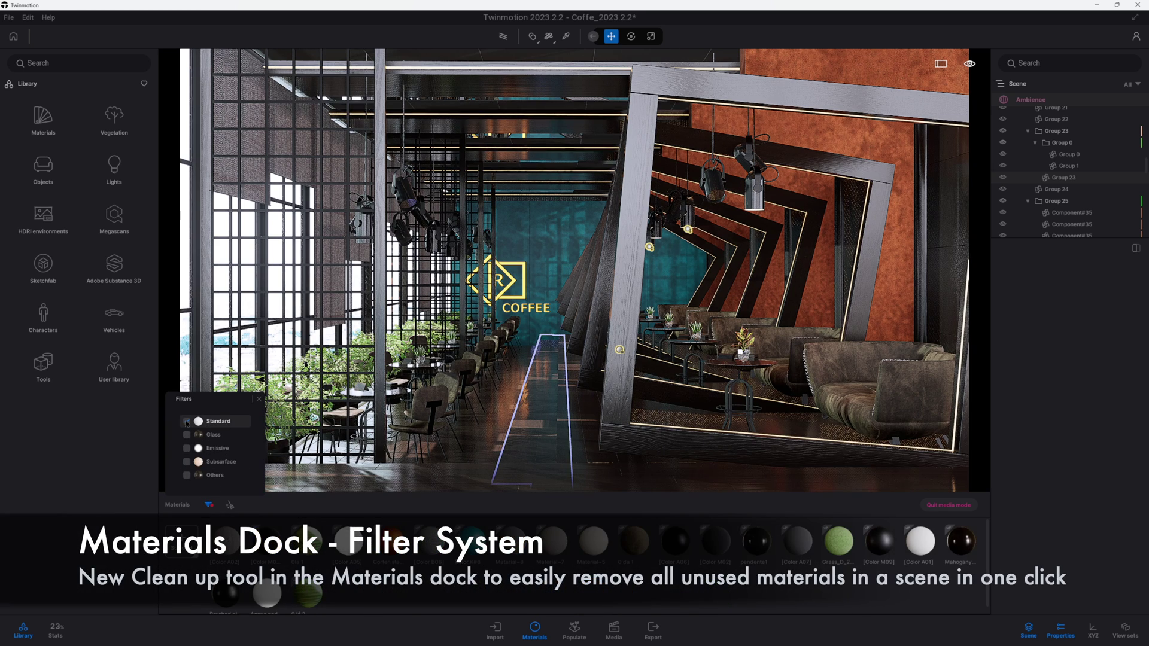
{"action": "left_click", "coordinate": [186, 435]}
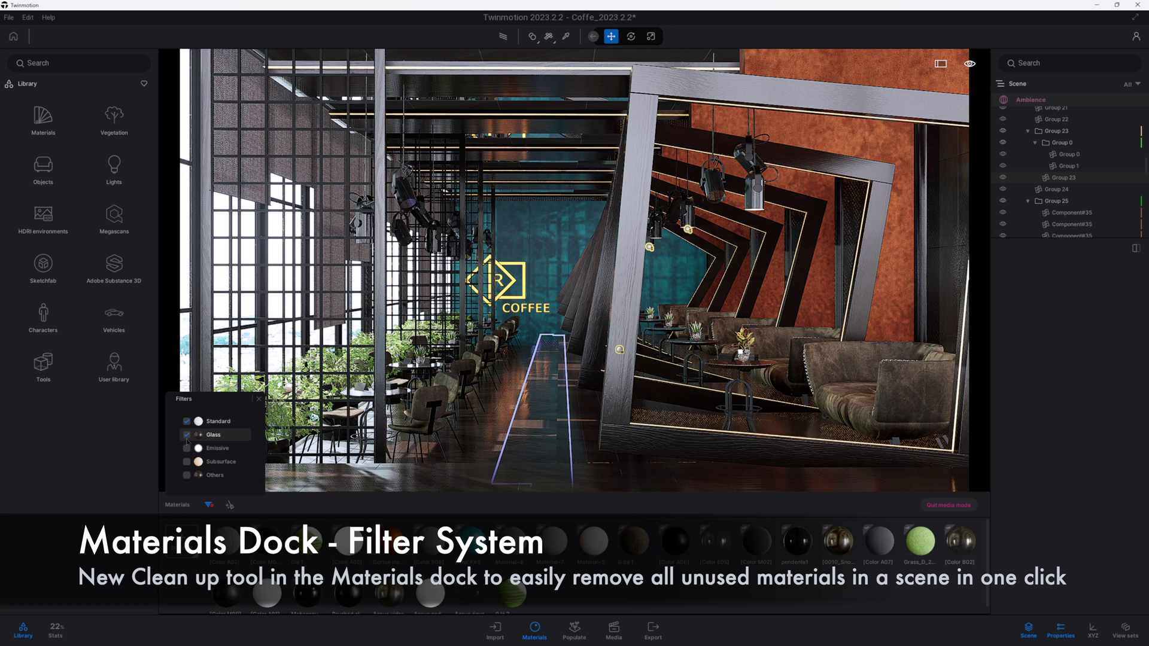
{"action": "left_click", "coordinate": [186, 422]}
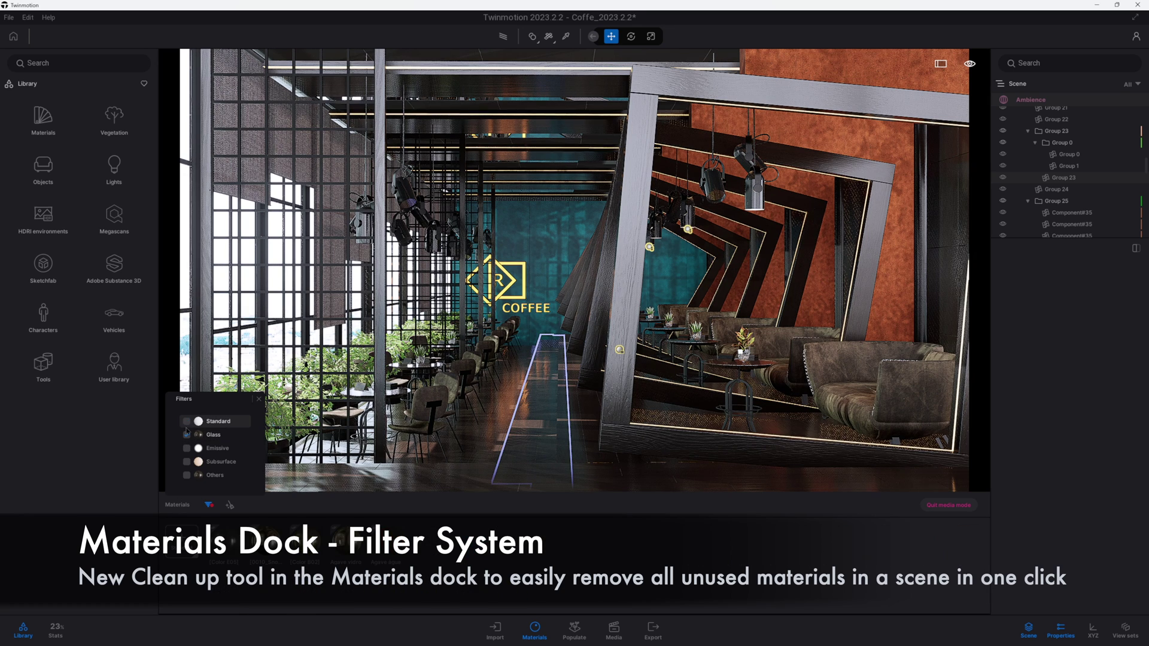
{"action": "left_click", "coordinate": [187, 447]}
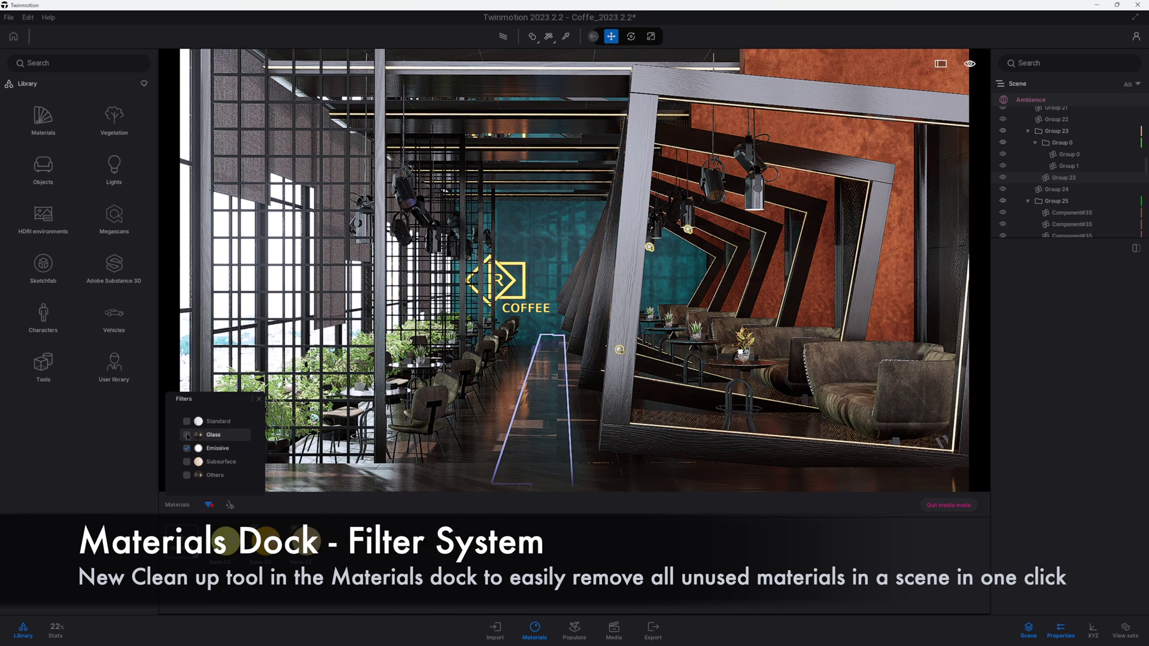
{"action": "left_click", "coordinate": [187, 448]}
{"action": "left_click", "coordinate": [187, 462]}
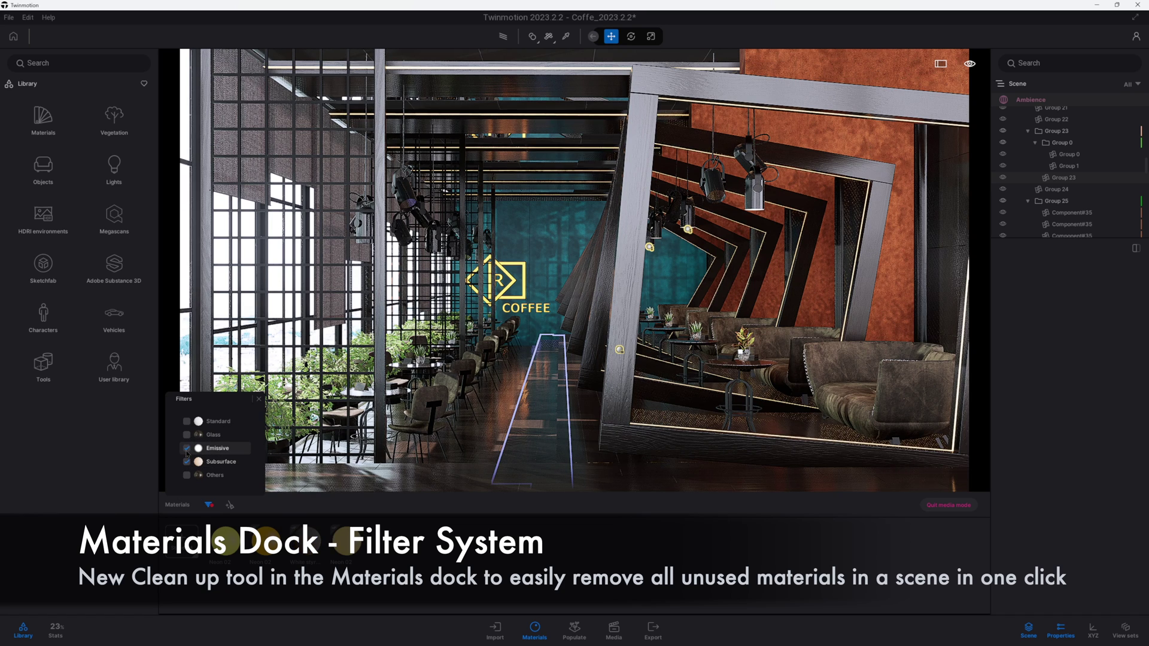
{"action": "left_click", "coordinate": [187, 475]}
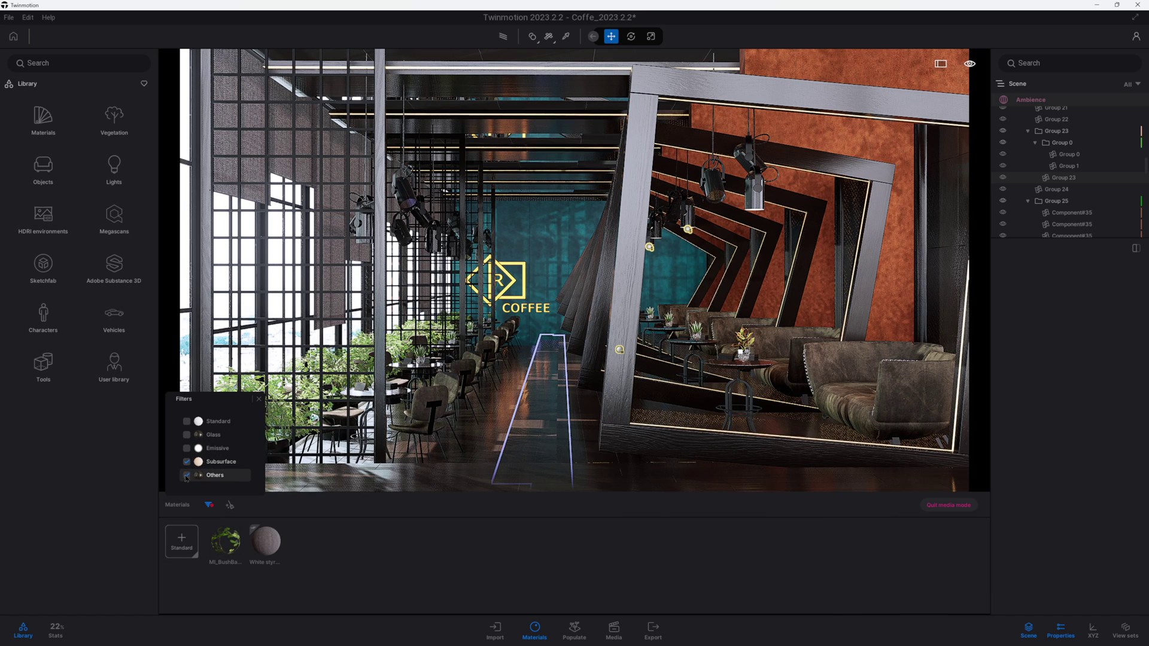
{"action": "left_click", "coordinate": [185, 475]}
{"action": "left_click", "coordinate": [186, 462]}
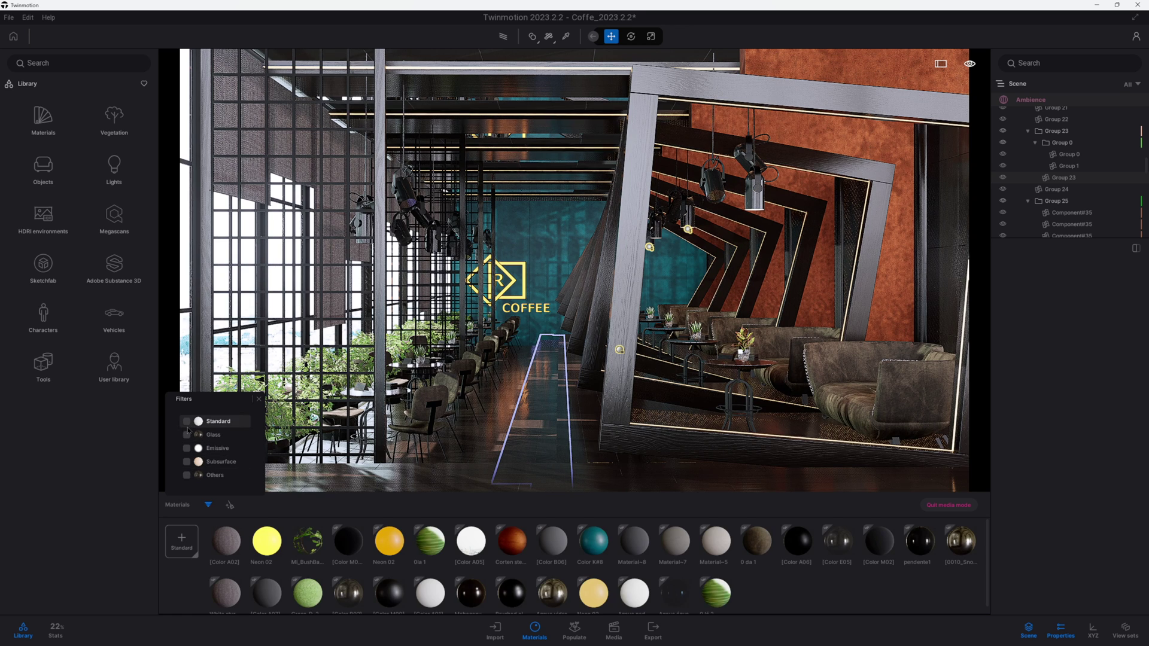
{"action": "left_click", "coordinate": [188, 436]}
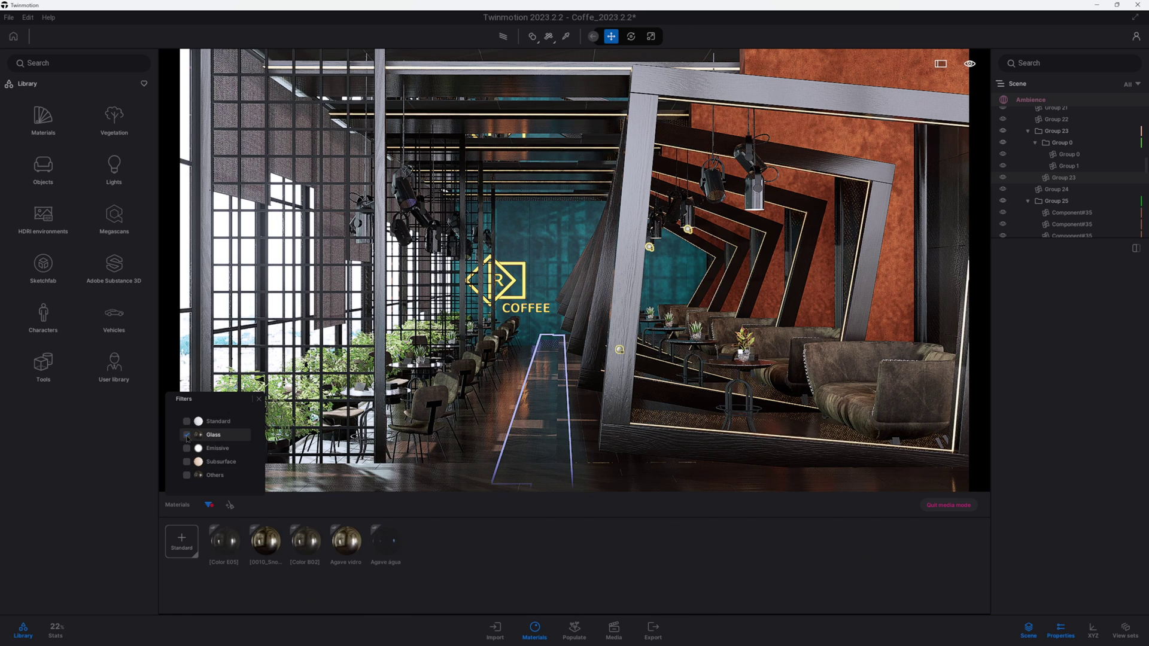
Open Agave vidro, add the Subsurface filter, and drag White styrofoam into the dock.
{"action": "left_click", "coordinate": [346, 540]}
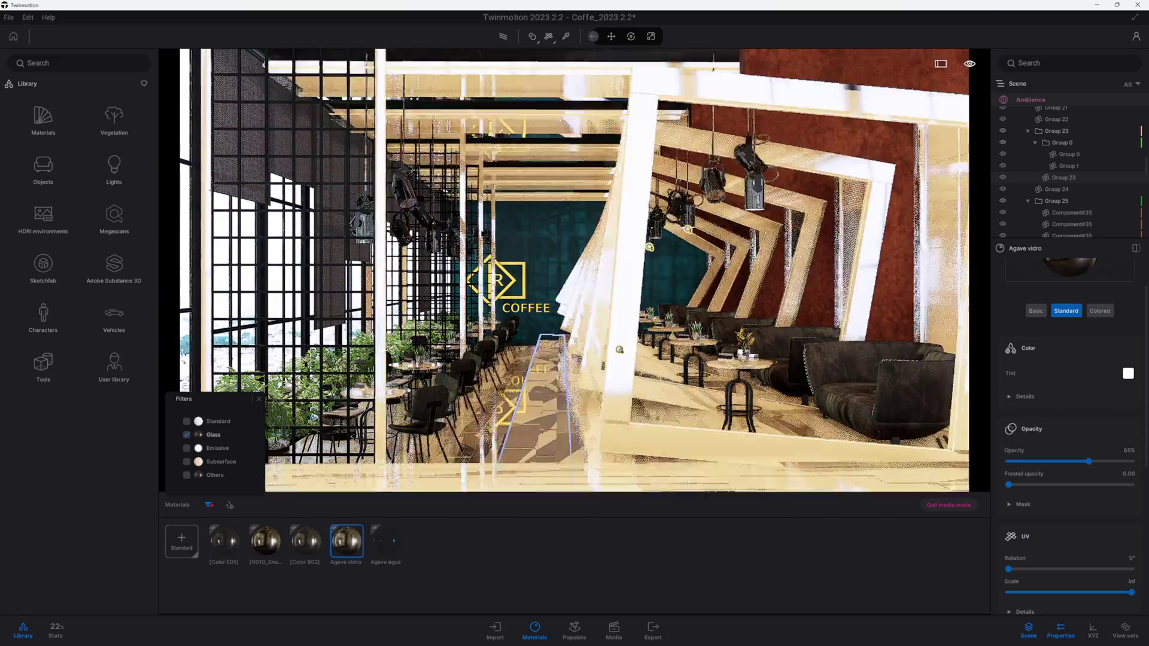
{"action": "key", "text": "w"}
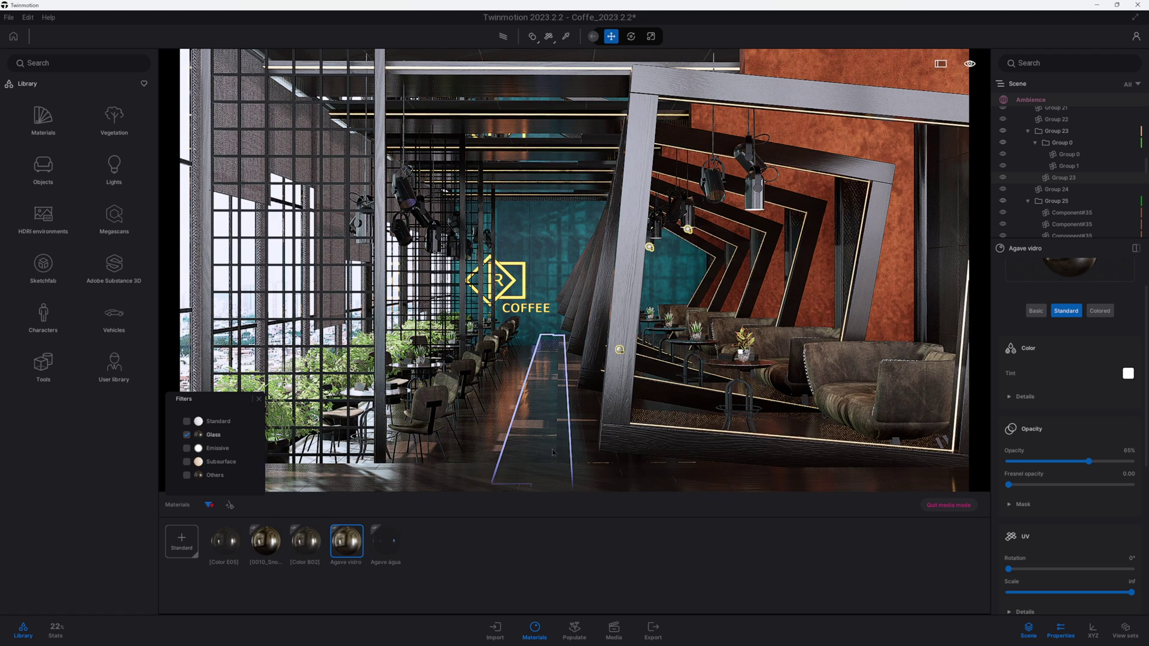
{"action": "left_click", "coordinate": [188, 461]}
{"action": "left_click", "coordinate": [306, 540]}
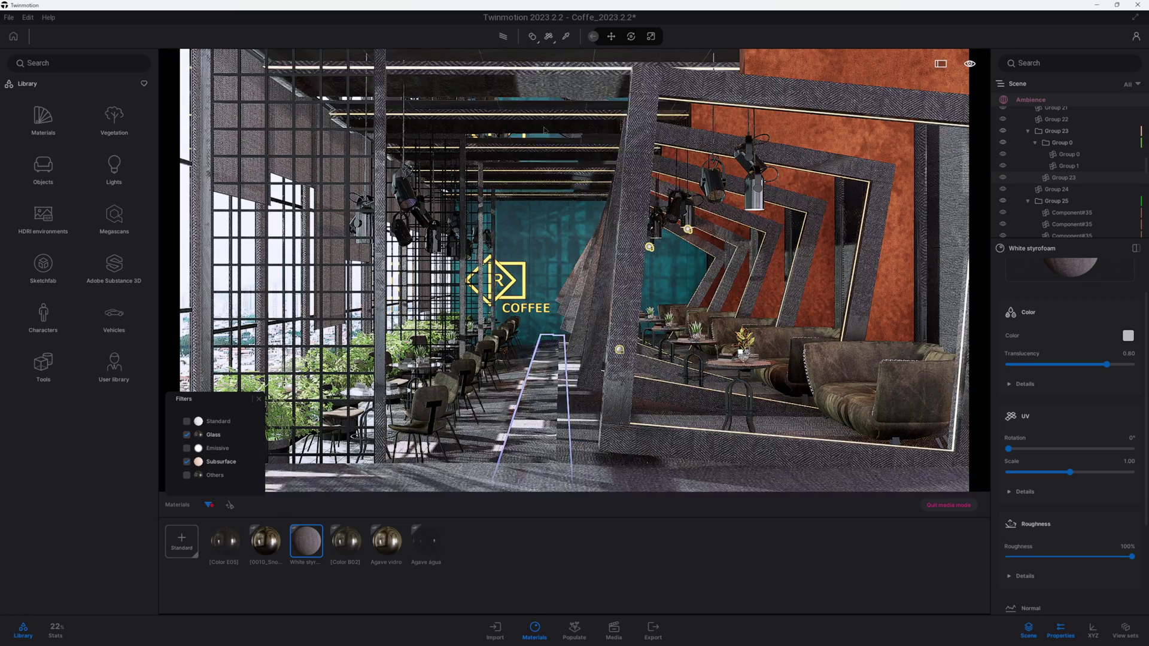
{"action": "left_click_drag", "start_coordinate": [543, 234], "coordinate": [442, 530]}
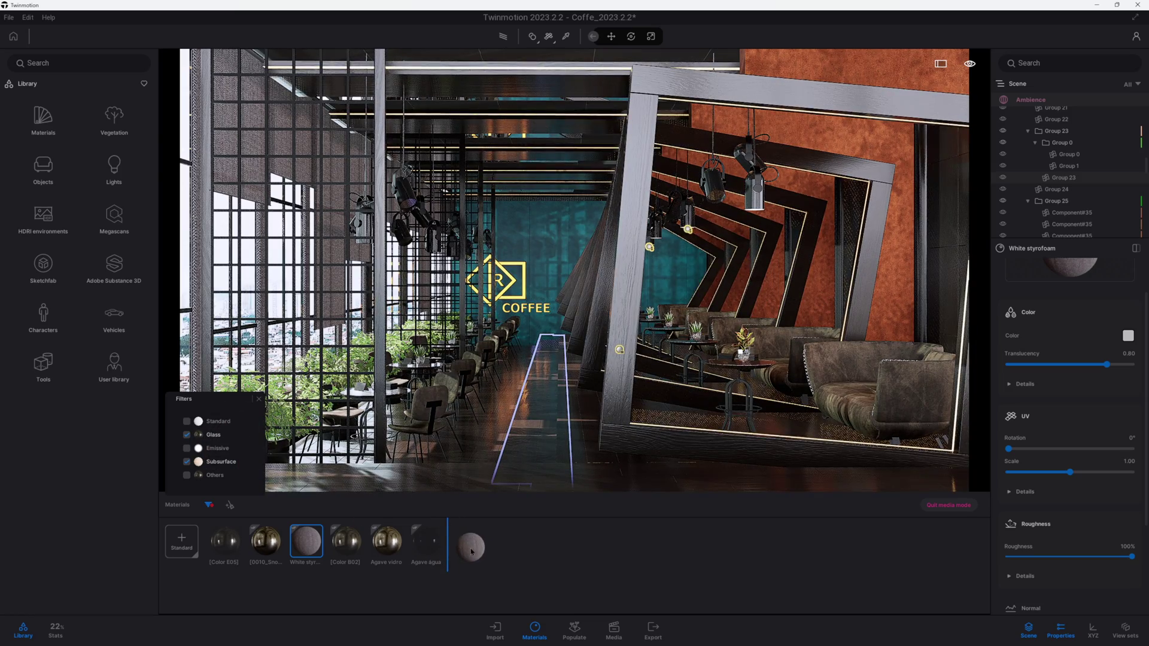
{"action": "left_click_drag", "start_coordinate": [475, 550], "coordinate": [467, 547]}
{"action": "mouse_move", "coordinate": [266, 539]}
{"action": "left_mouse_down"}
{"action": "mouse_move", "coordinate": [240, 552]}
{"action": "mouse_move", "coordinate": [225, 543]}
{"action": "left_mouse_up"}
Filter to Emissive only, leaving three Neon 02 materials, then test and deselect Neon 02.
{"action": "left_click", "coordinate": [187, 448]}
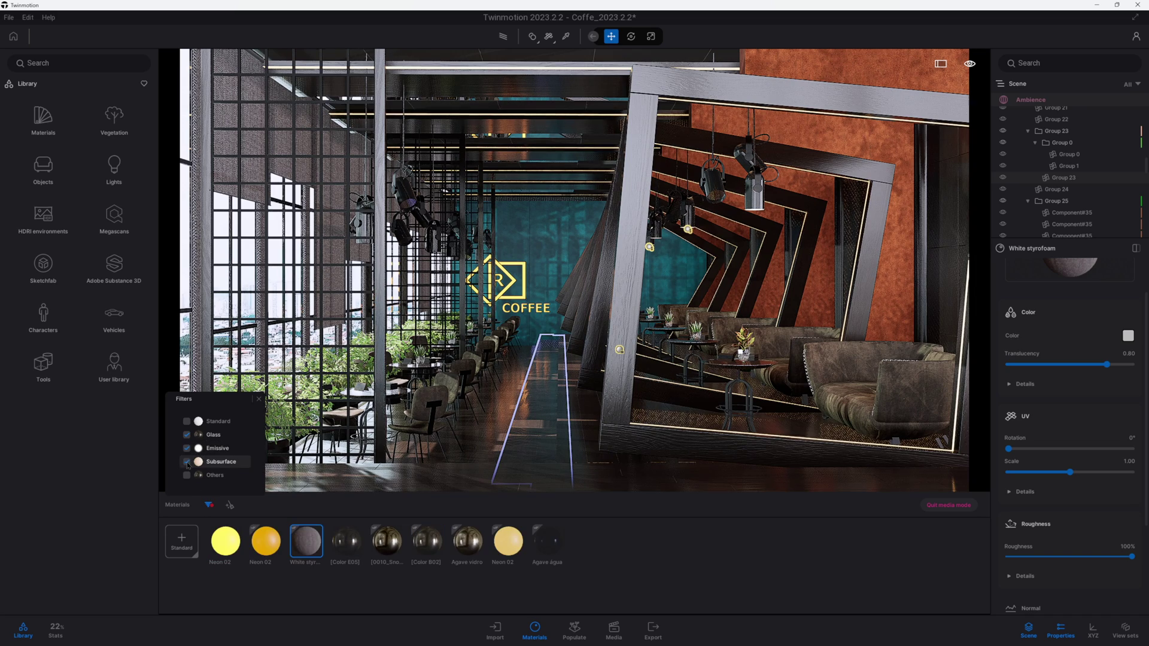
{"action": "left_click", "coordinate": [187, 462]}
{"action": "left_click", "coordinate": [187, 434]}
{"action": "left_click", "coordinate": [225, 541]}
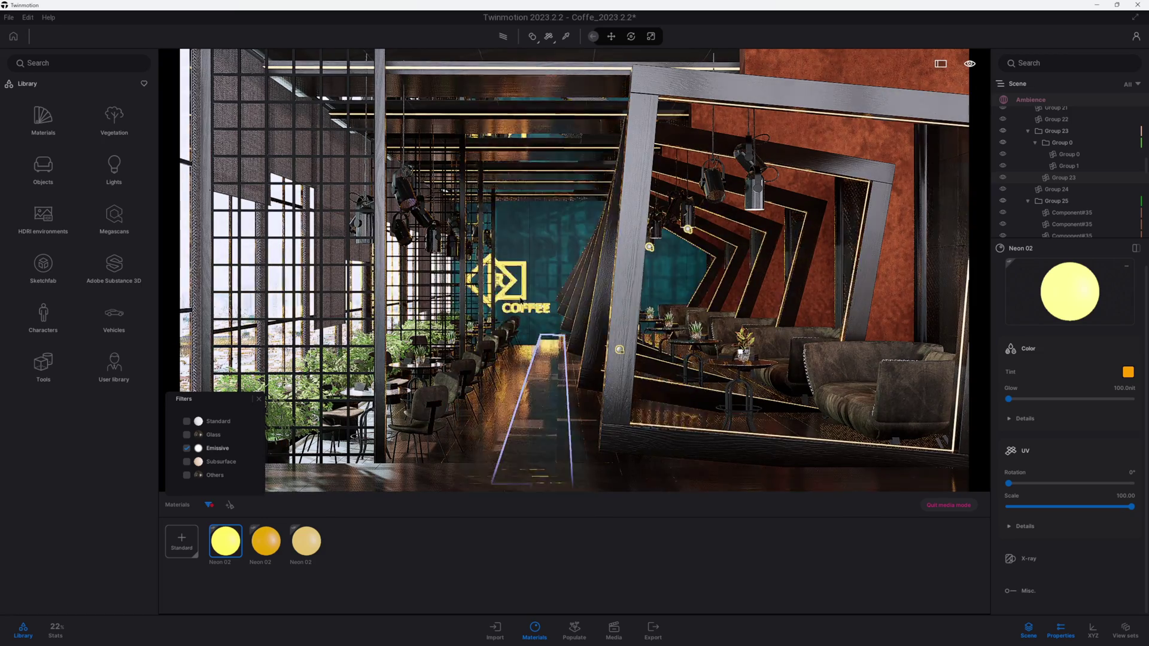
{"action": "key", "text": "m"}
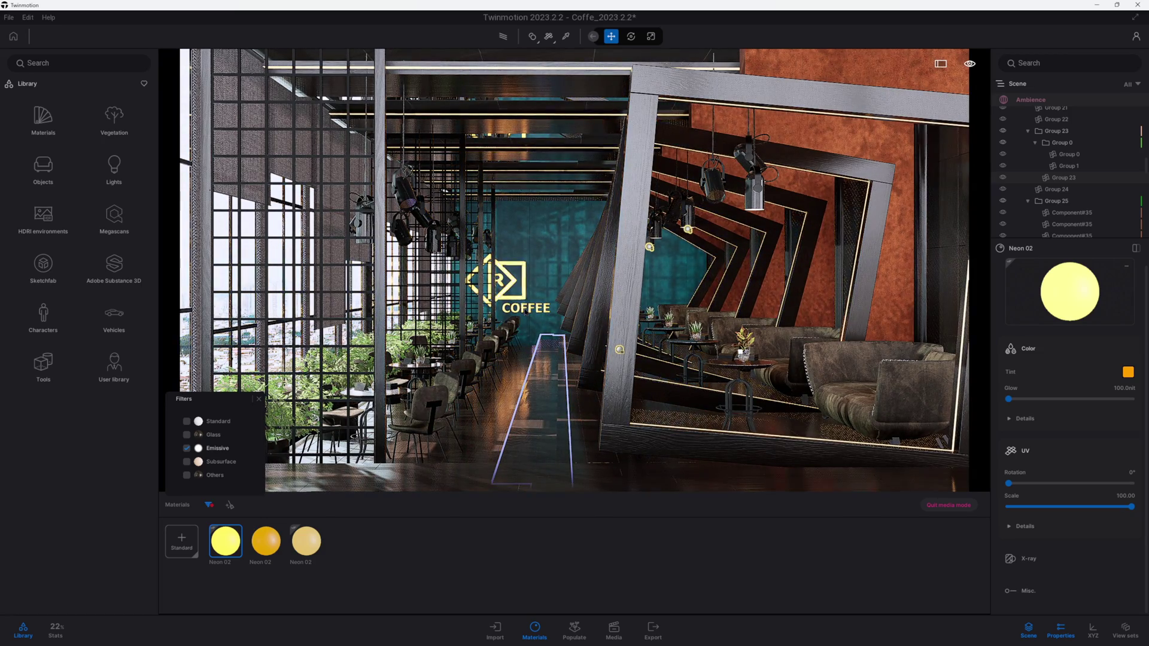
{"action": "left_click", "coordinate": [453, 572]}
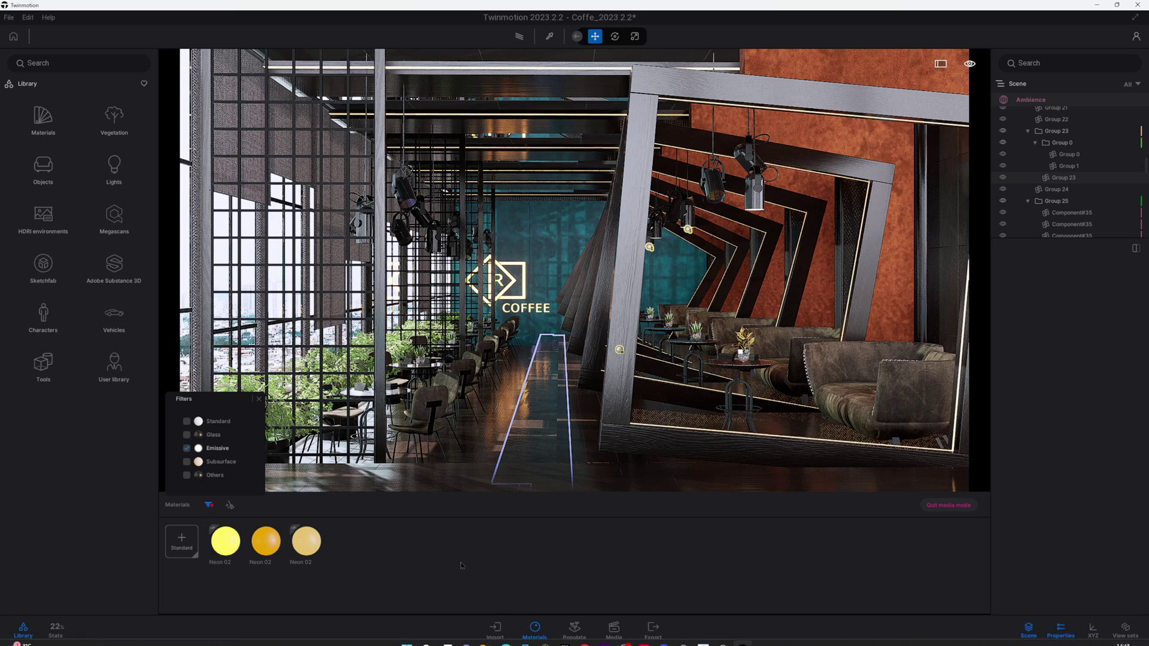
Clear the Emissive filter, close Filters, and clean up all unused materials from the dock.
{"action": "left_click", "coordinate": [187, 448]}
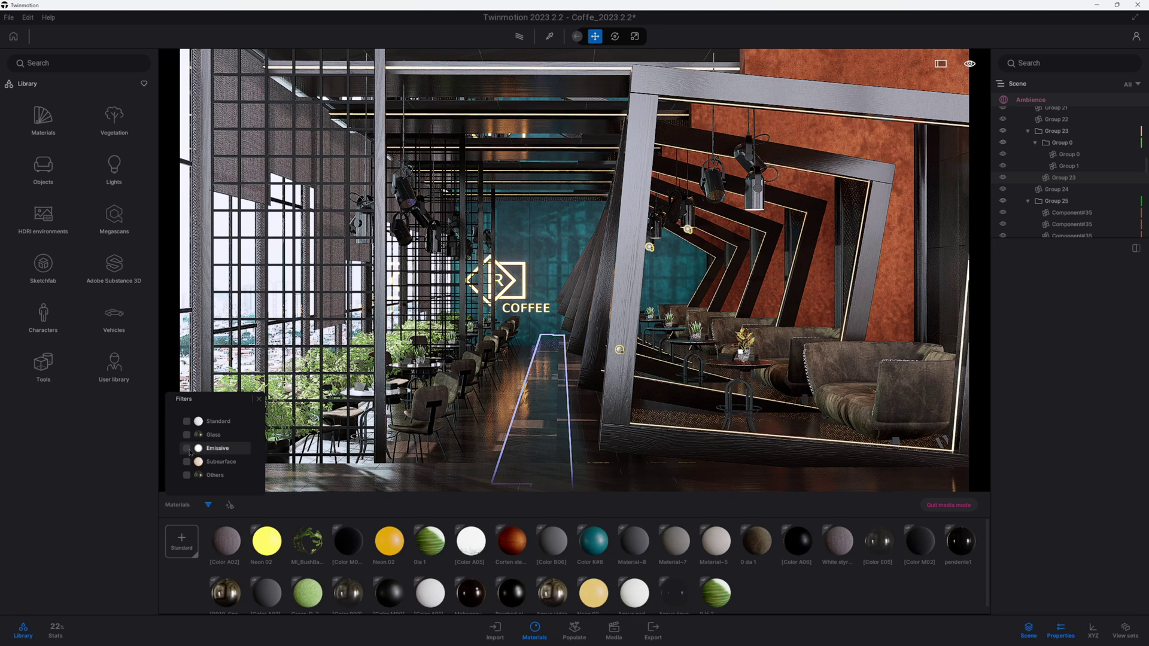
{"action": "left_click", "coordinate": [260, 398]}
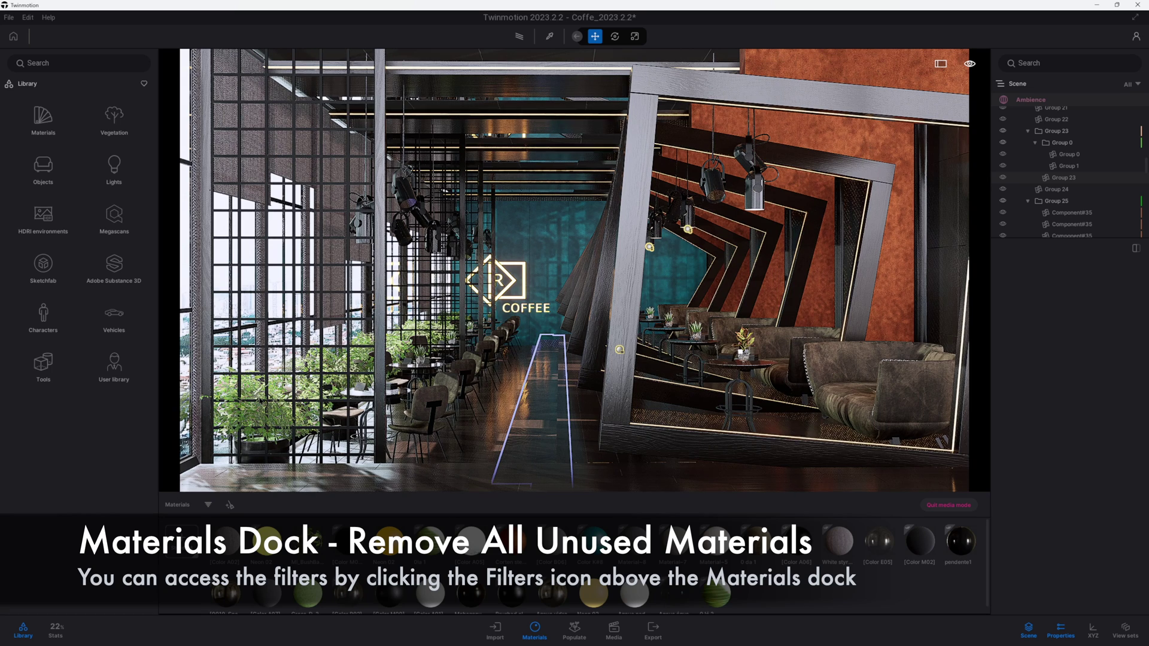
{"action": "left_click", "coordinate": [212, 438]}
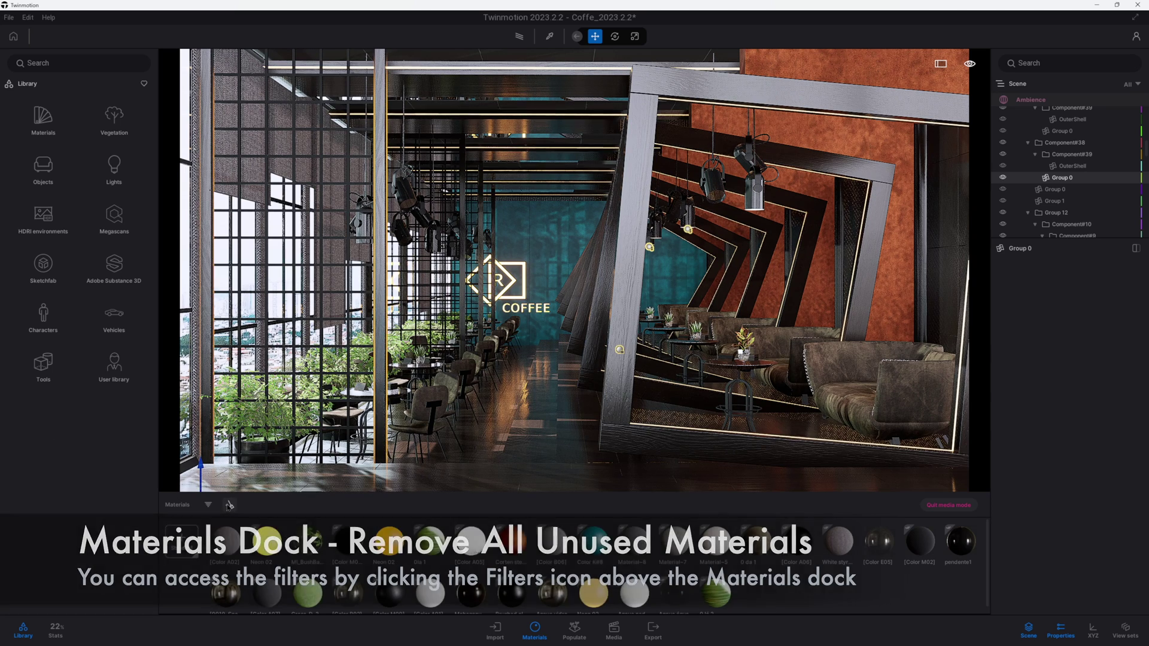
{"action": "left_click", "coordinate": [229, 505]}
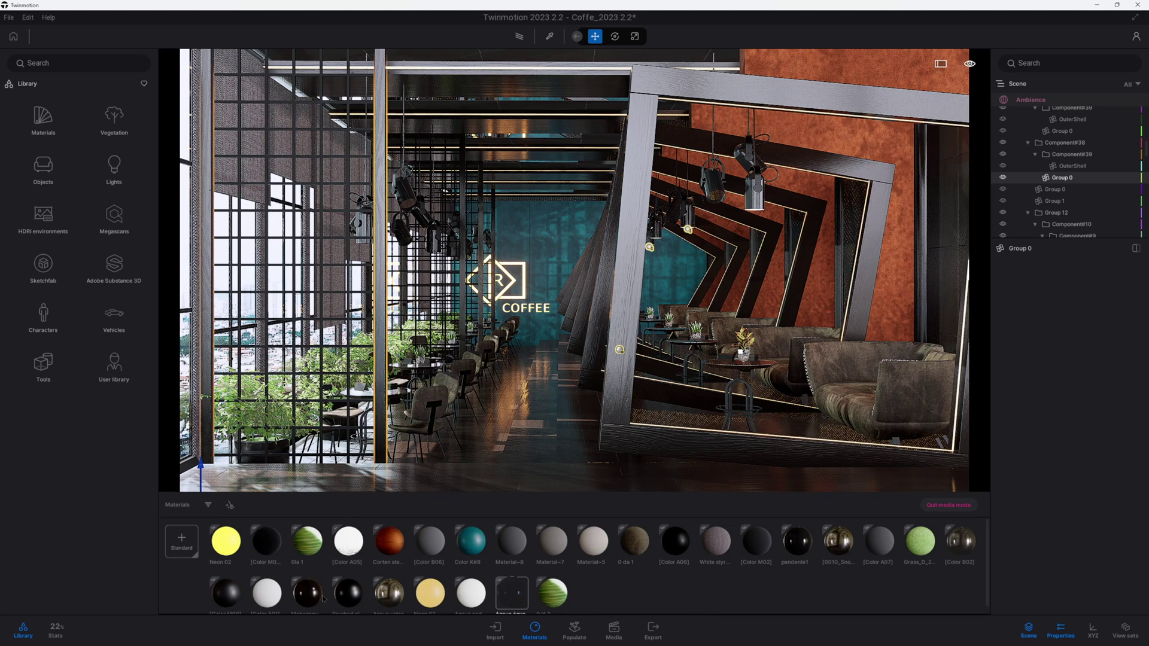
{"action": "key", "text": "super"}
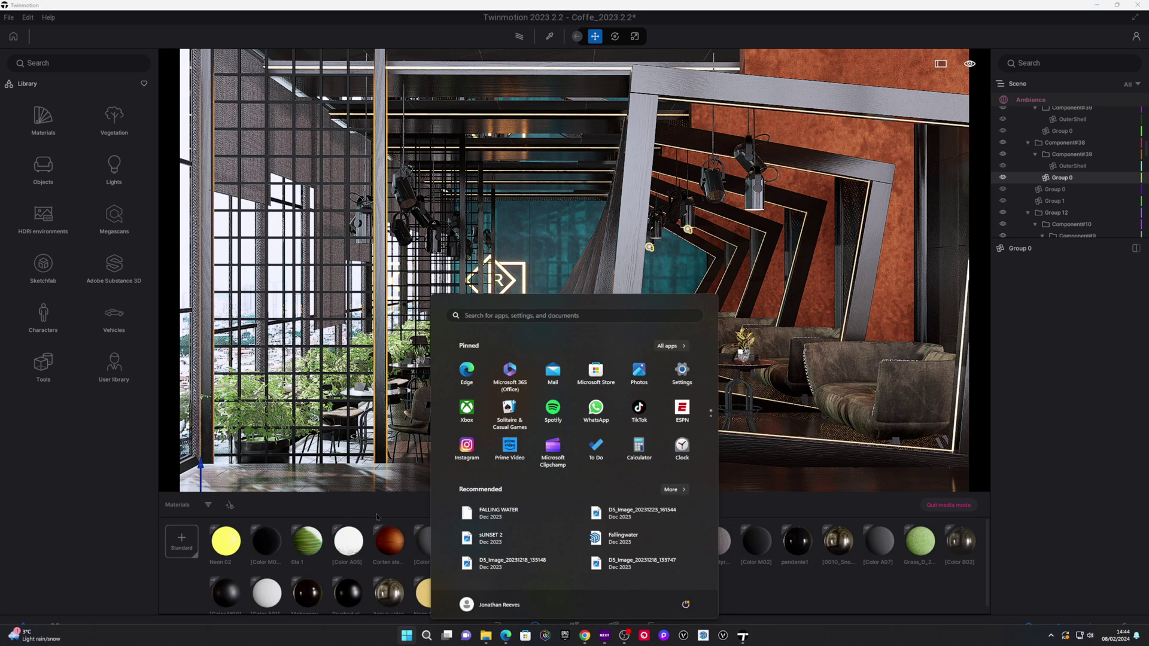
{"action": "key", "text": "super"}
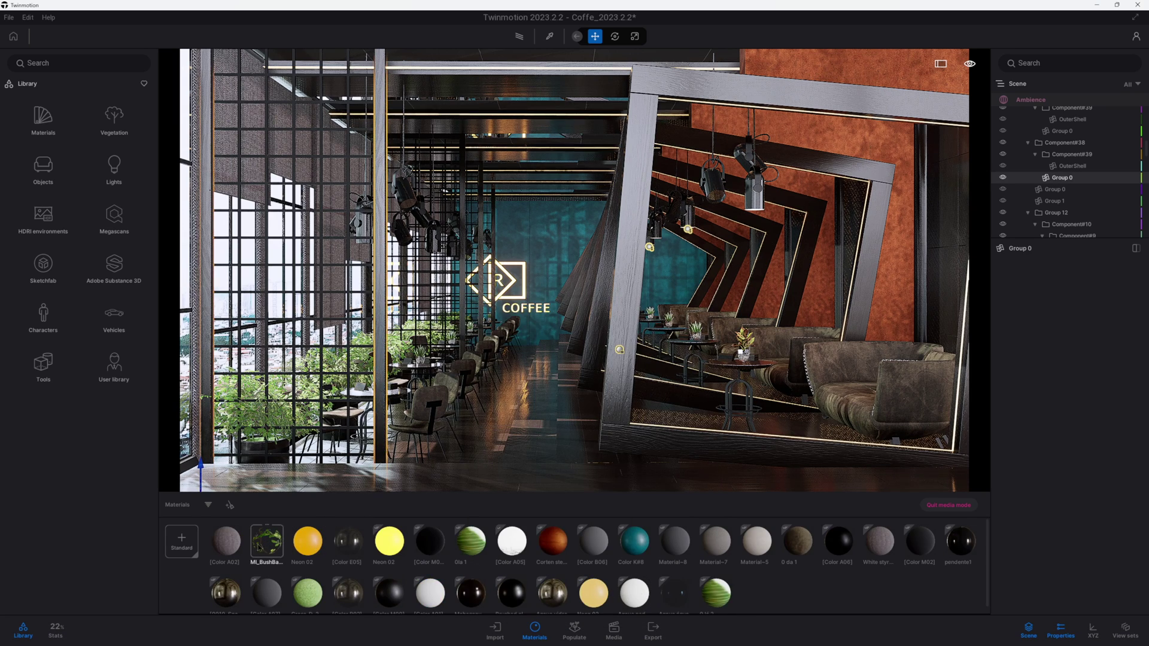
{"action": "scroll", "coordinate": [266, 517], "scroll_direction": "down", "scroll_amount": 1}
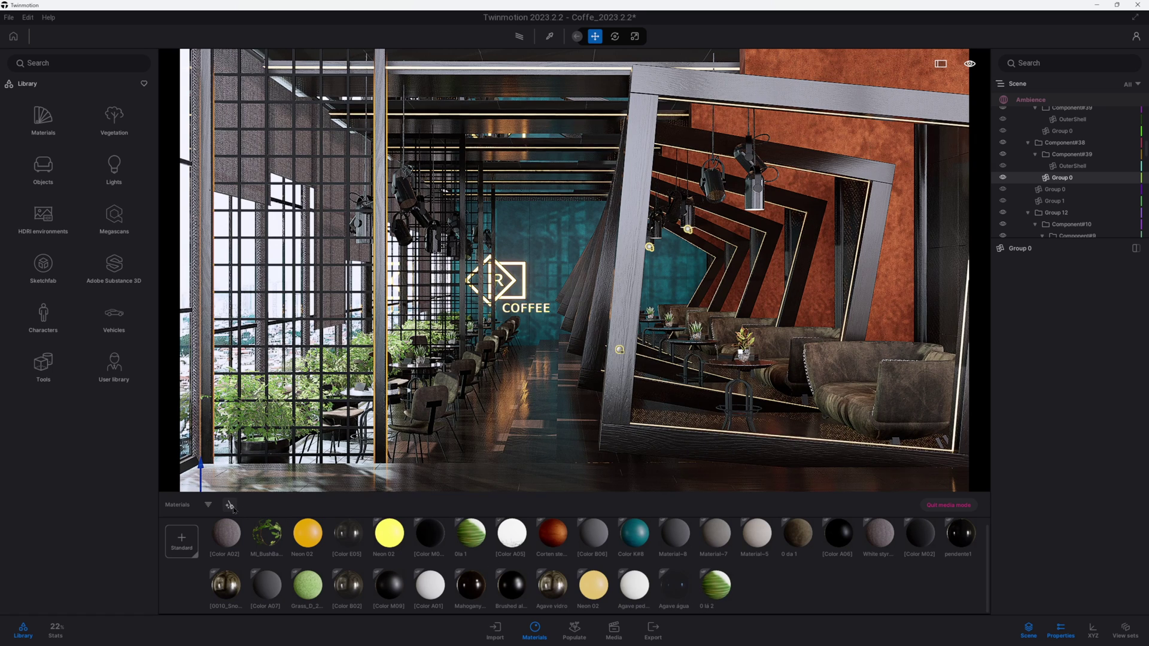
{"action": "left_click", "coordinate": [229, 506]}
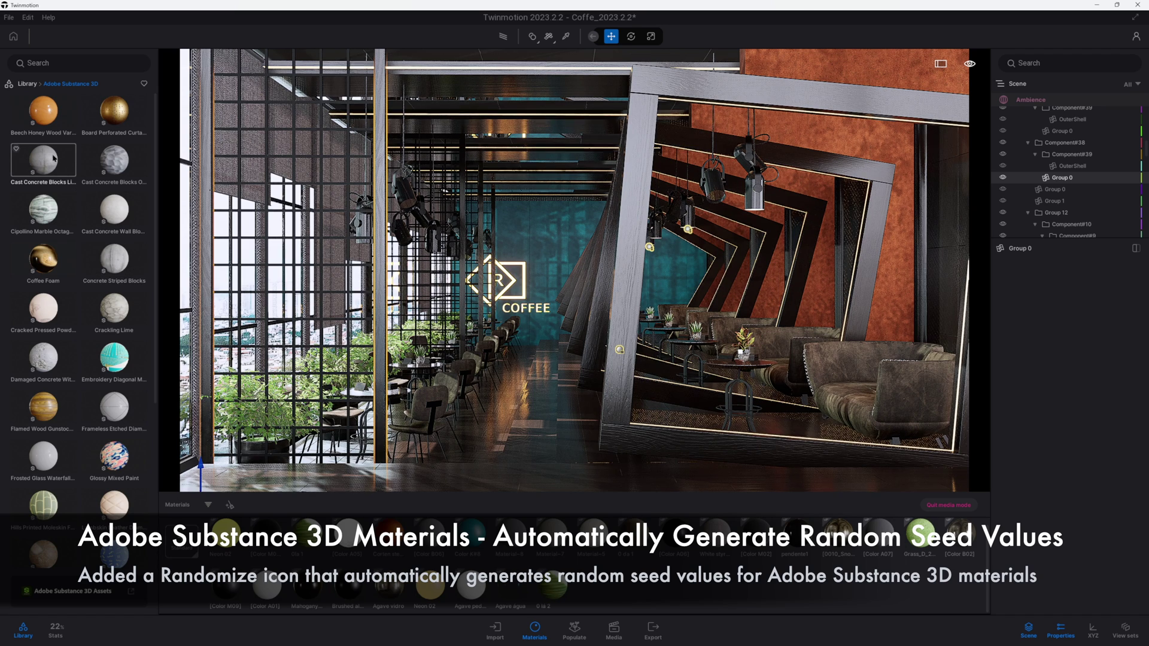
Set materials to Apply to object and drop Cast Concrete Blocks Line on the foreground floor strip.
{"action": "left_click", "coordinate": [43, 162]}
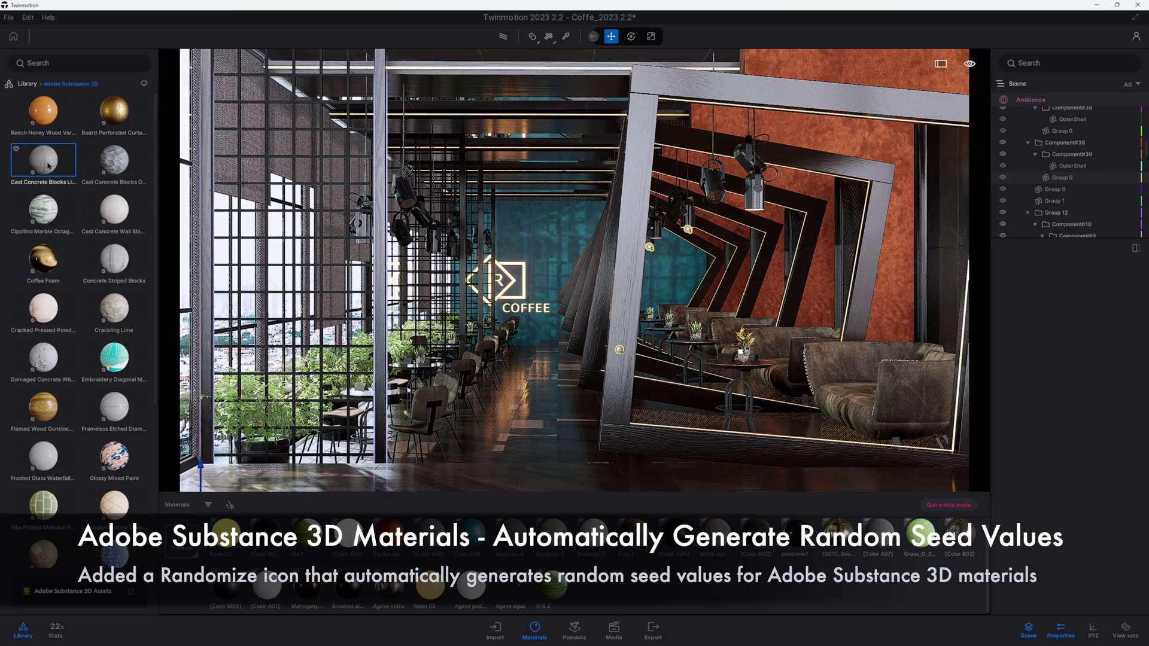
{"action": "left_click_drag", "start_coordinate": [47, 164], "coordinate": [531, 457]}
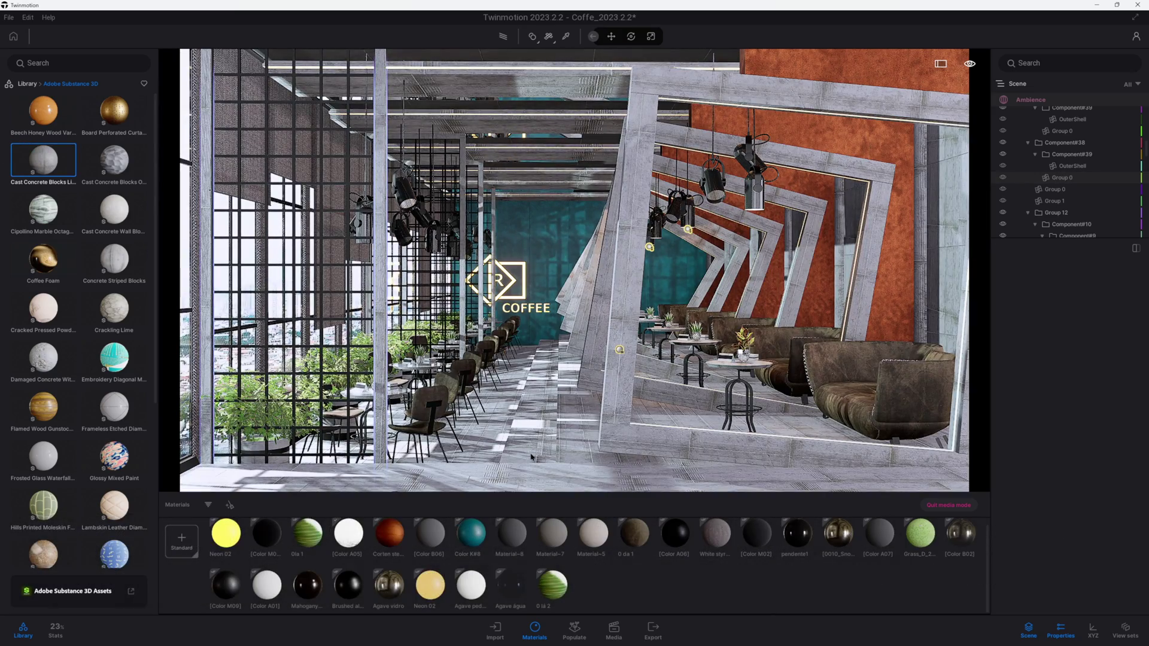
{"action": "left_click_drag", "start_coordinate": [531, 458], "coordinate": [46, 168]}
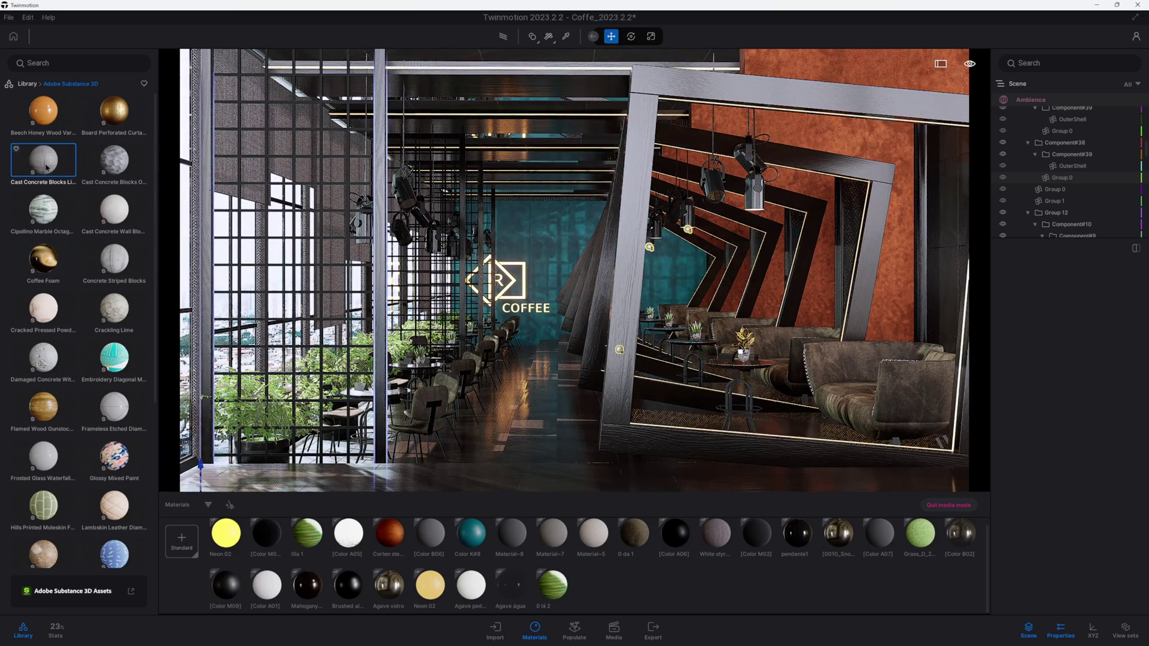
{"action": "left_click", "coordinate": [533, 38]}
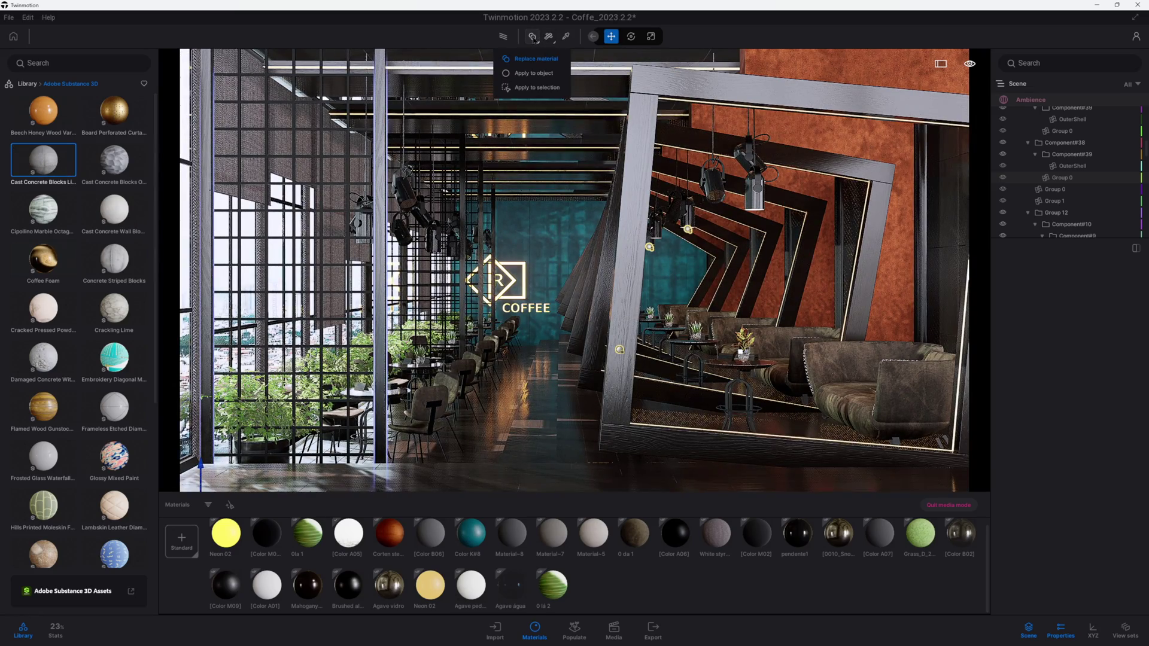
{"action": "left_click", "coordinate": [534, 73]}
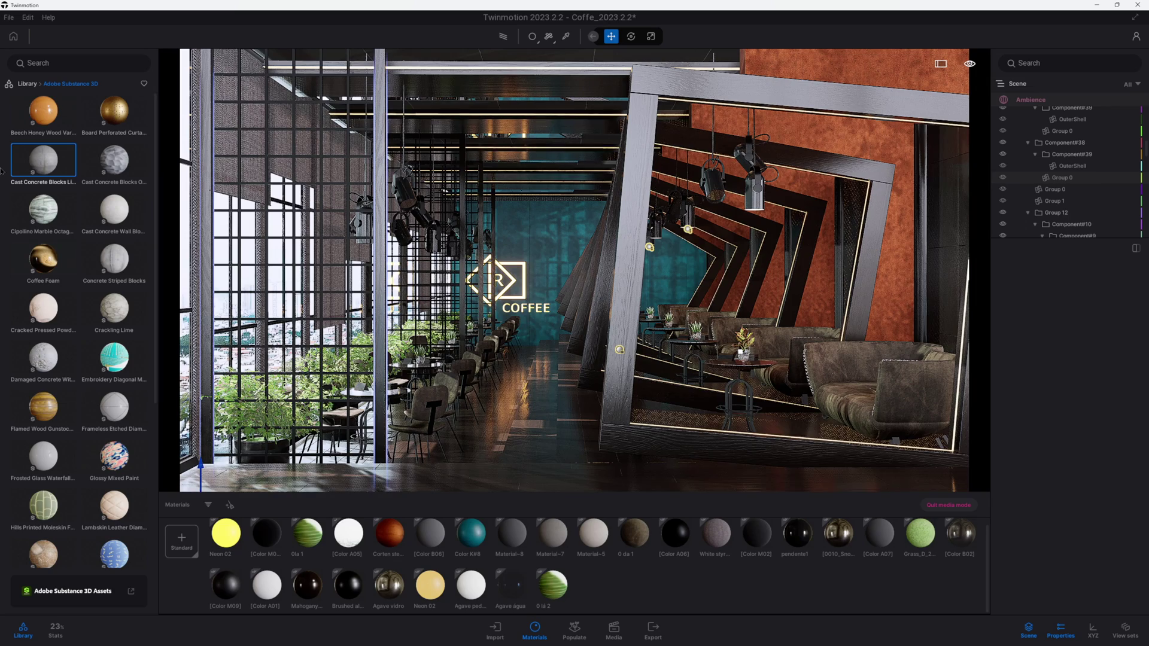
{"action": "mouse_move", "coordinate": [50, 158]}
{"action": "left_mouse_down"}
{"action": "mouse_move", "coordinate": [520, 456]}
{"action": "mouse_move", "coordinate": [504, 483]}
{"action": "left_mouse_up"}
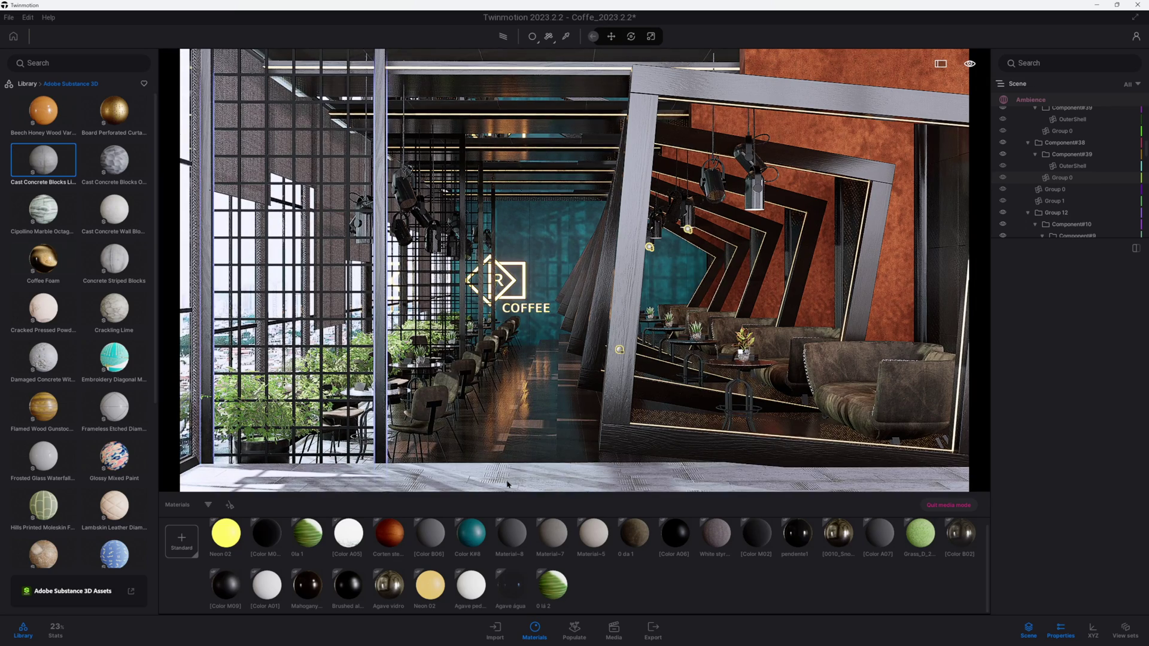
{"action": "left_click_drag", "start_coordinate": [507, 485], "coordinate": [520, 484]}
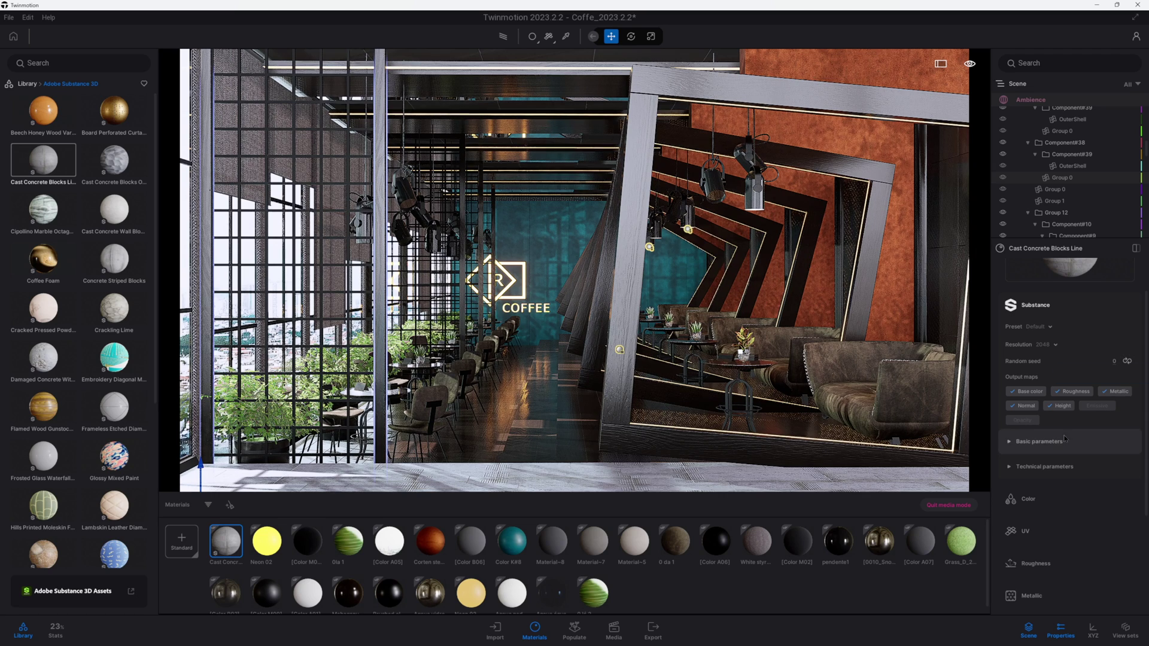
Lower the concrete's Tiles X Amount to 3 and randomize its seed.
{"action": "left_click", "coordinate": [1014, 443]}
{"action": "scroll", "coordinate": [1018, 440], "scroll_direction": "down", "scroll_amount": 2}
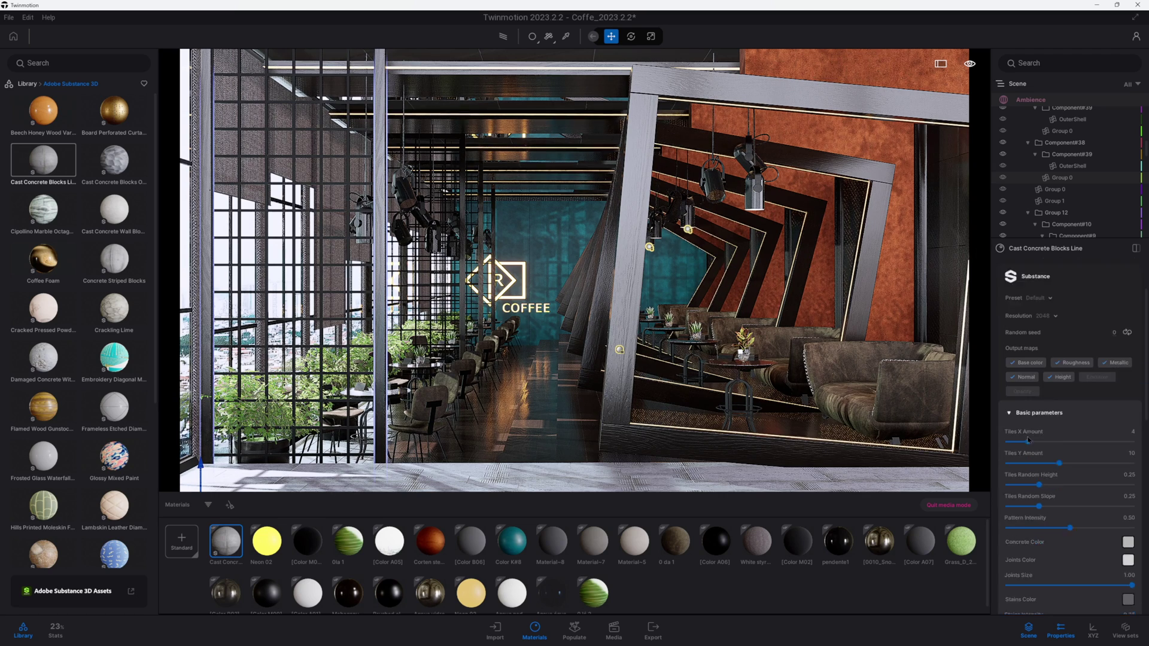
{"action": "scroll", "coordinate": [1023, 445], "scroll_direction": "down", "scroll_amount": 1}
{"action": "scroll", "coordinate": [1031, 449], "scroll_direction": "down", "scroll_amount": 2}
{"action": "scroll", "coordinate": [1037, 456], "scroll_direction": "down", "scroll_amount": 1}
{"action": "scroll", "coordinate": [1036, 455], "scroll_direction": "down", "scroll_amount": 2}
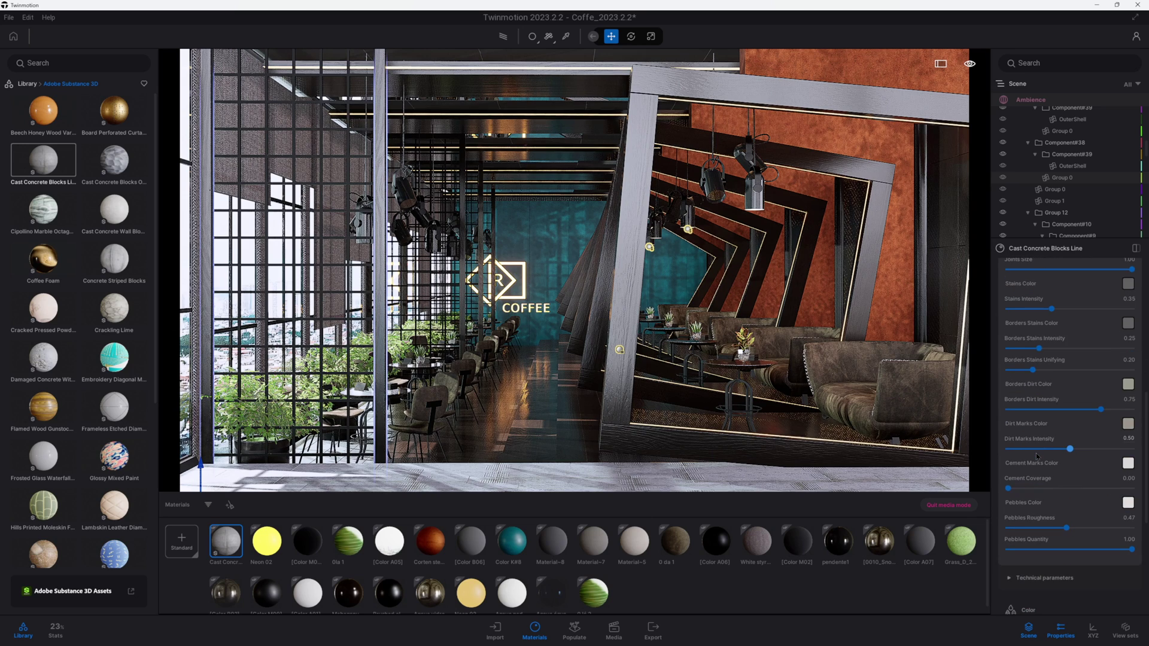
{"action": "scroll", "coordinate": [1037, 455], "scroll_direction": "up", "scroll_amount": 2}
{"action": "scroll", "coordinate": [1039, 385], "scroll_direction": "up", "scroll_amount": 3}
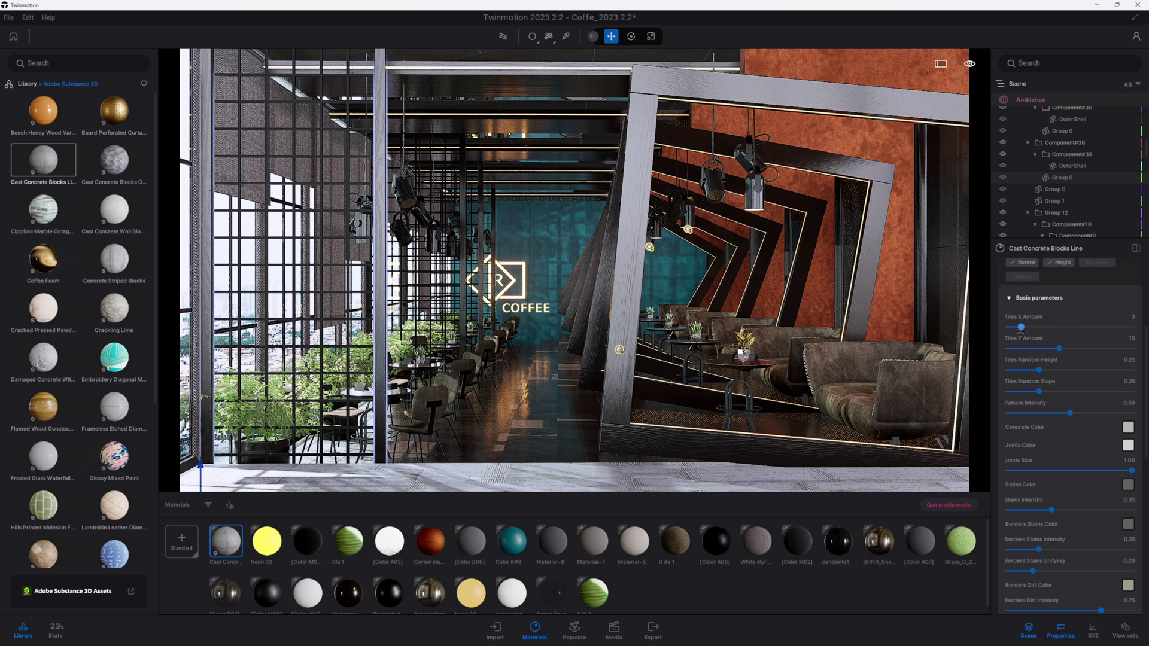
{"action": "left_click", "coordinate": [1021, 326]}
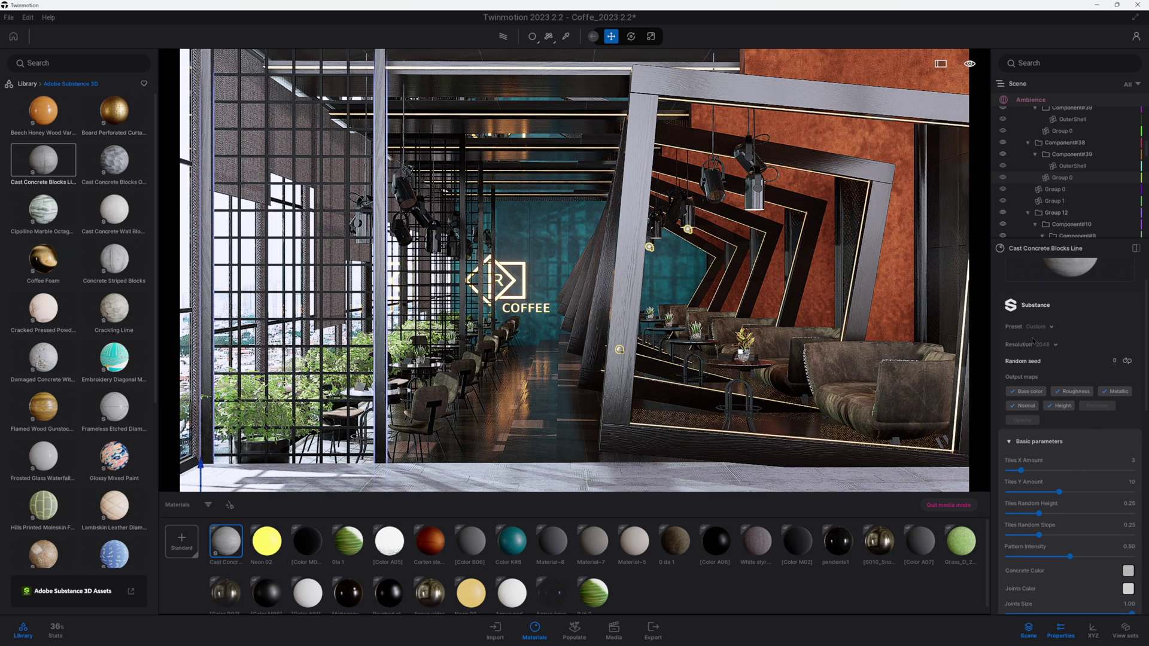
{"action": "scroll", "coordinate": [1043, 353], "scroll_direction": "up", "scroll_amount": 1}
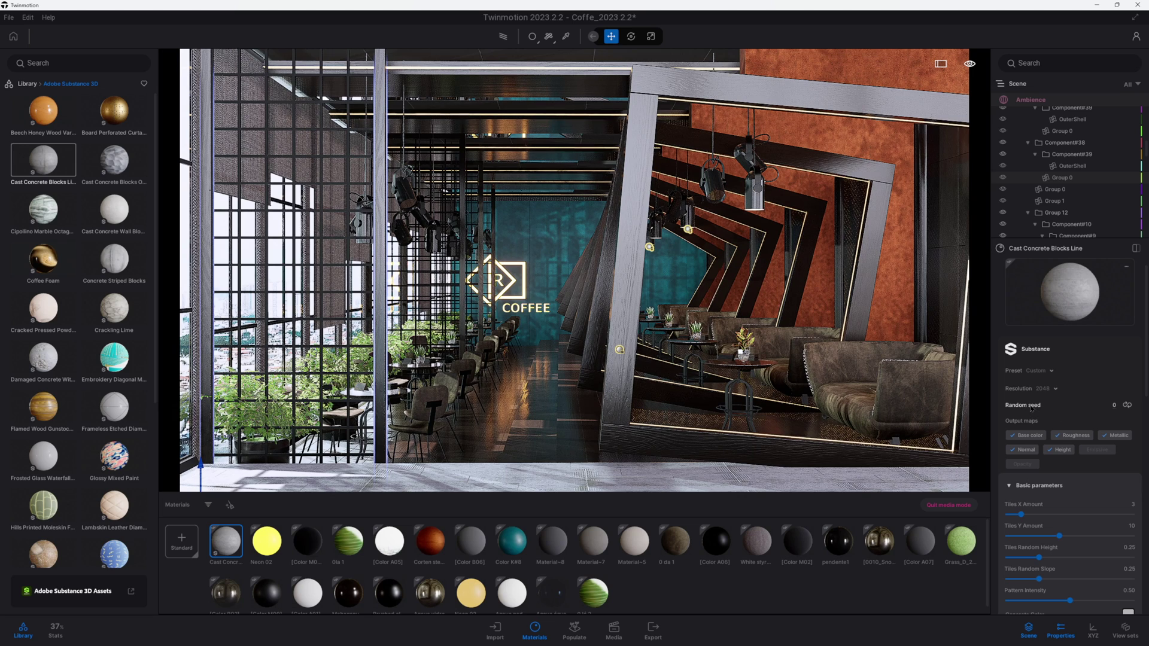
{"action": "left_click", "coordinate": [1128, 405]}
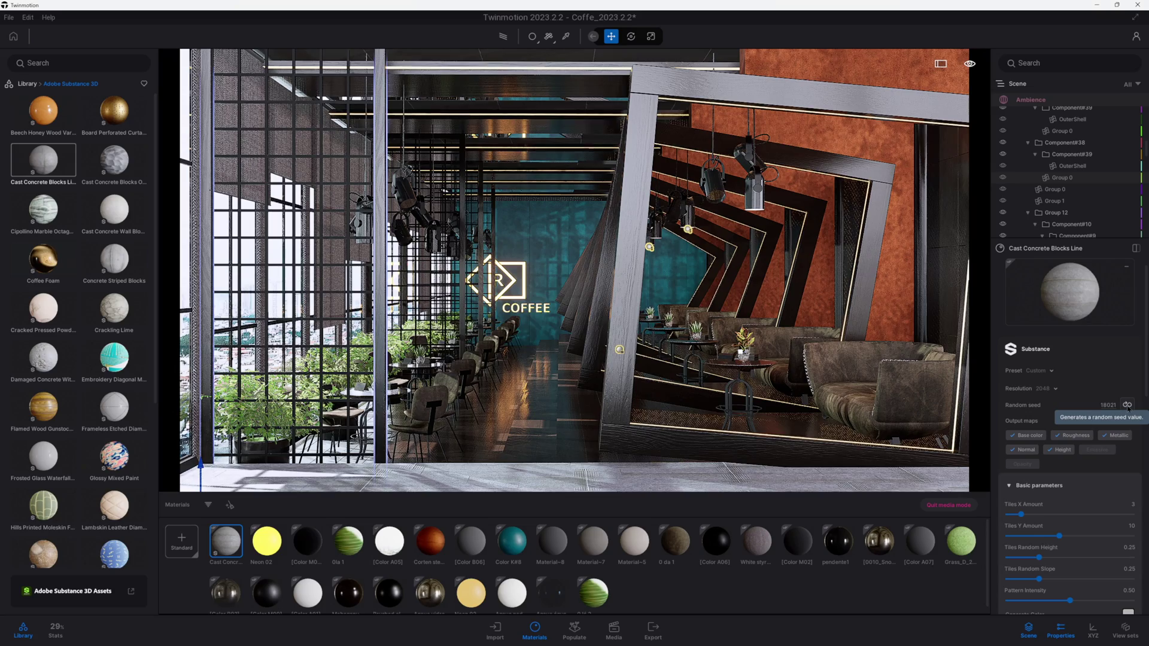
{"action": "left_click", "coordinate": [1128, 405]}
Reseed the concrete pattern until it reads 58727, then pick Flamed Wood Gunstock.
{"action": "right_click_drag", "start_coordinate": [574, 269], "coordinate": [575, 377]}
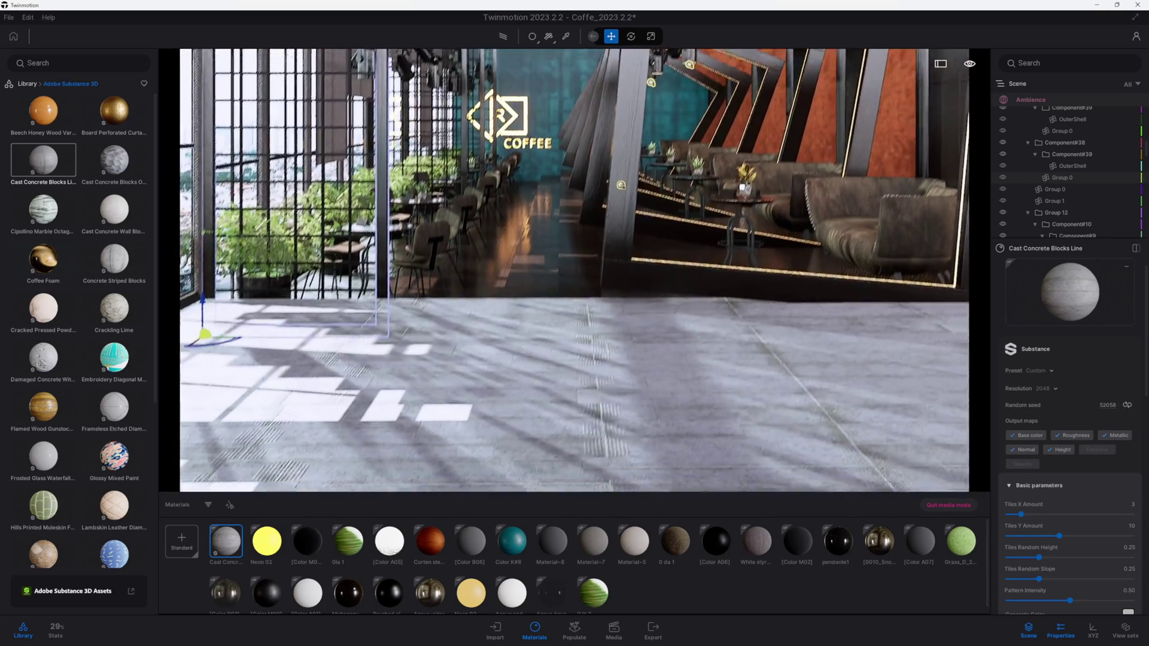
{"action": "right_click_drag", "start_coordinate": [879, 324], "coordinate": [880, 350]}
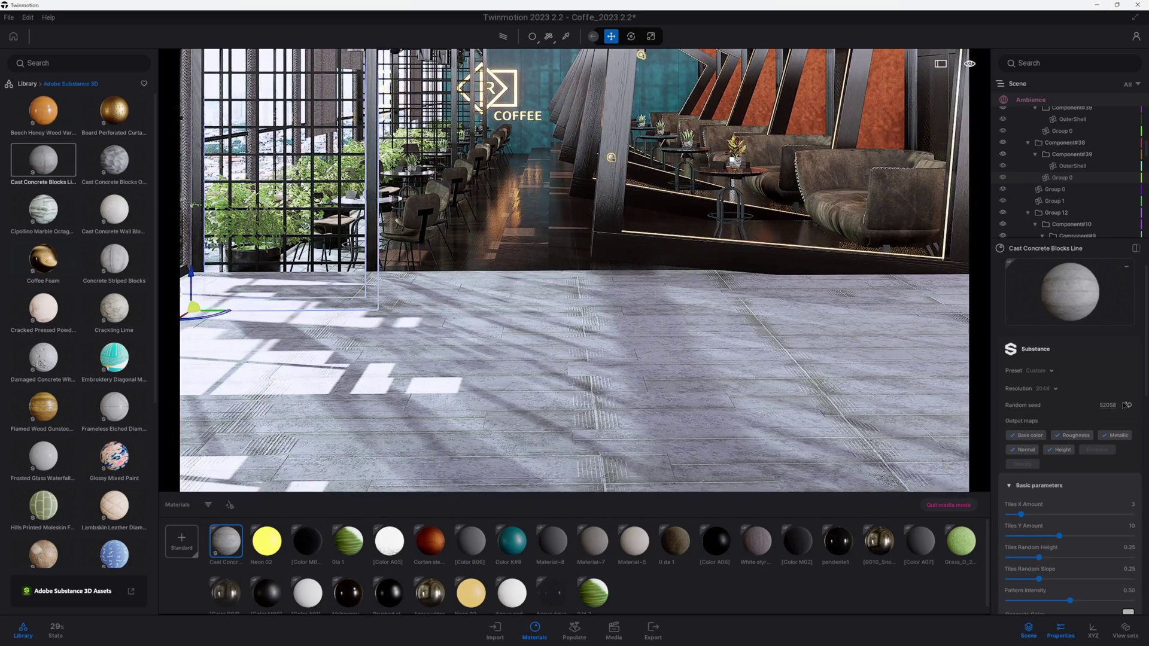
{"action": "left_click", "coordinate": [1128, 405]}
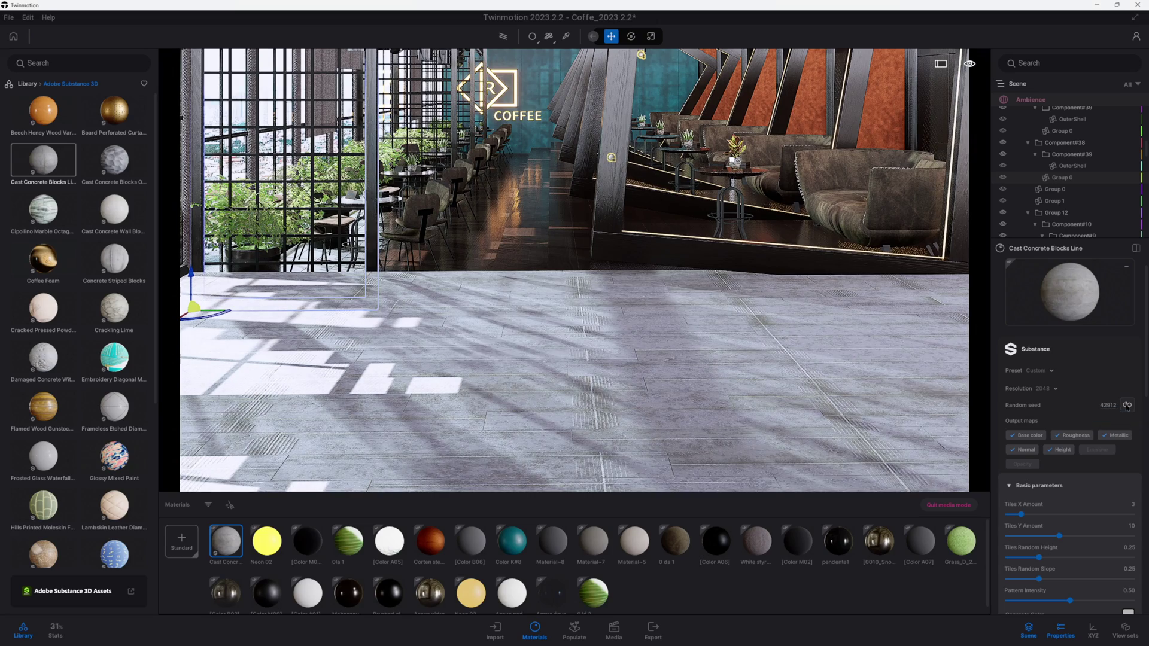
{"action": "left_click", "coordinate": [1128, 405]}
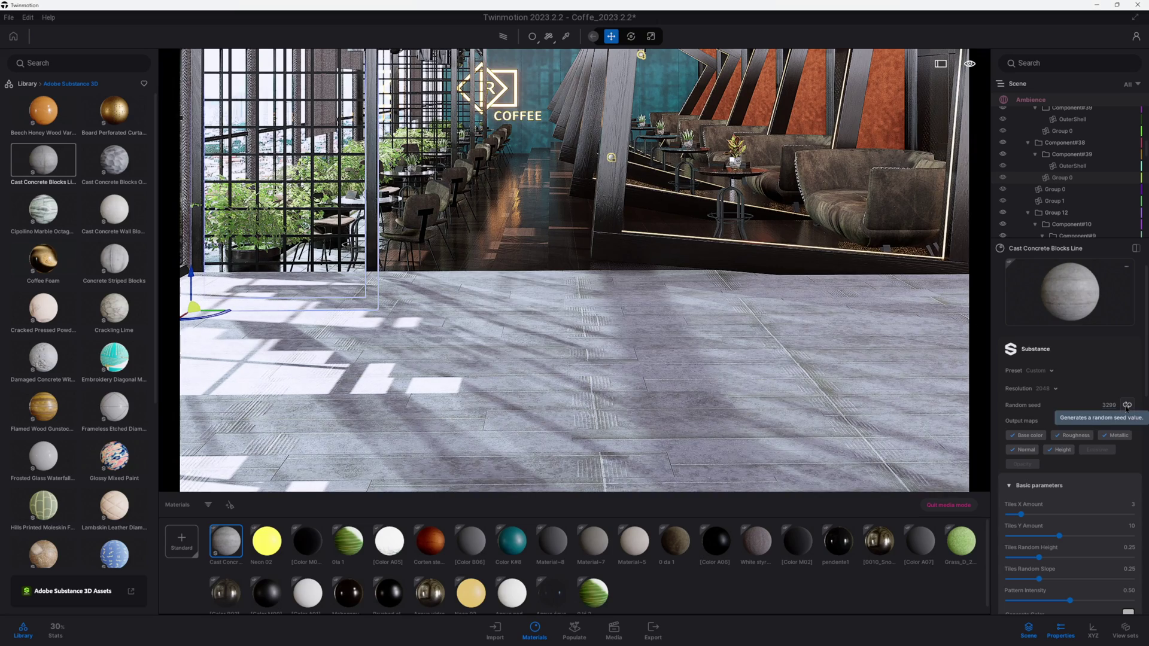
{"action": "left_click", "coordinate": [1128, 406]}
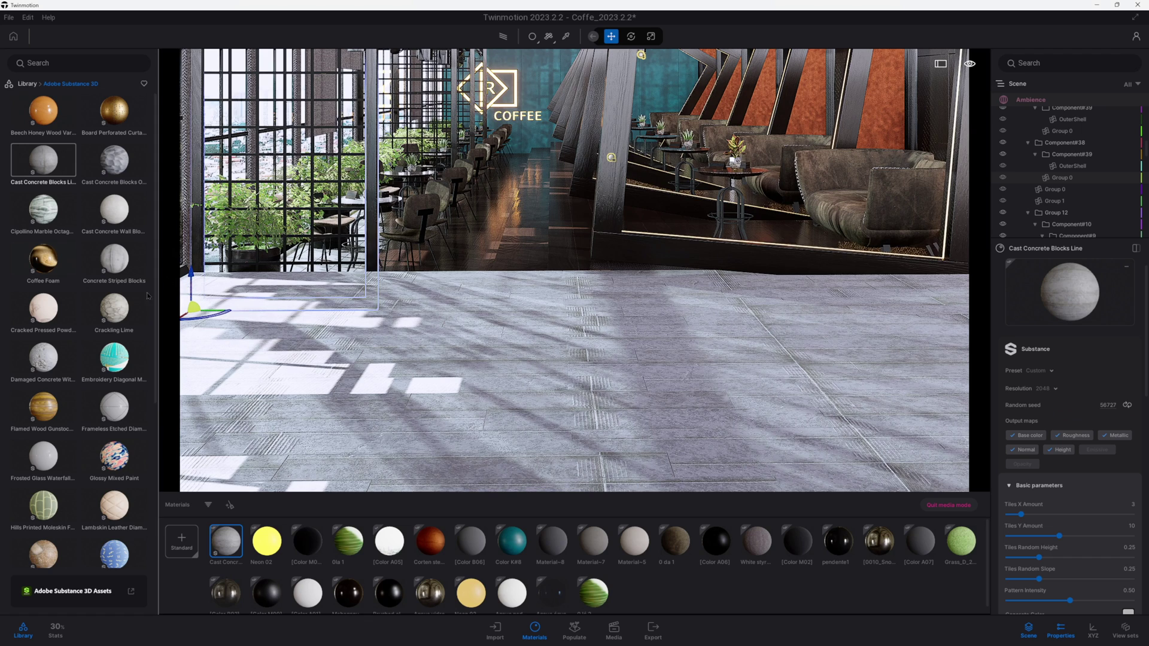
{"action": "mouse_move", "coordinate": [114, 412]}
{"action": "left_click", "coordinate": [45, 410]}
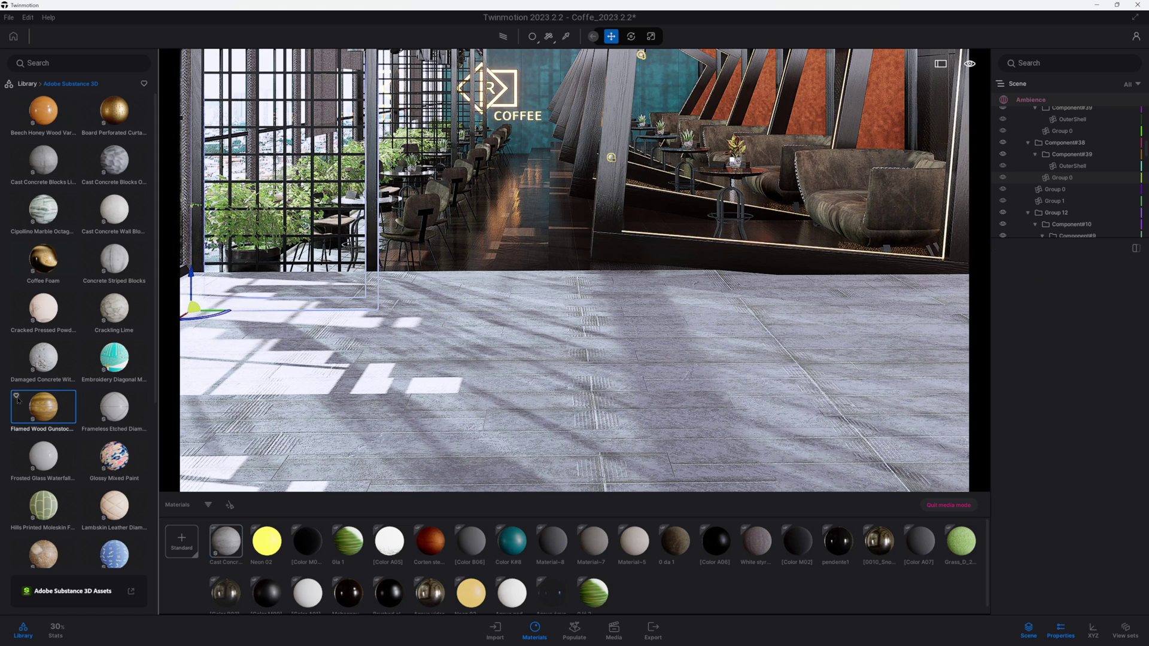
Apply Flamed Wood Gunstock to the cafe floor and randomize its seed a few times.
{"action": "left_click_drag", "start_coordinate": [50, 413], "coordinate": [393, 416]}
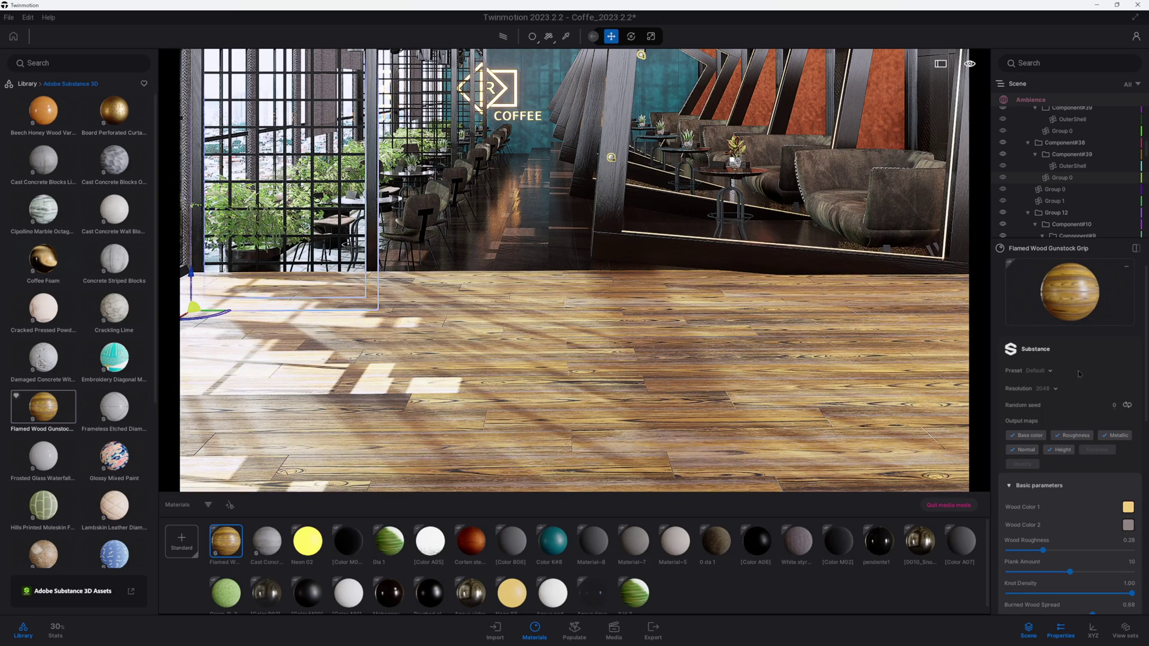
{"action": "left_click", "coordinate": [1128, 406]}
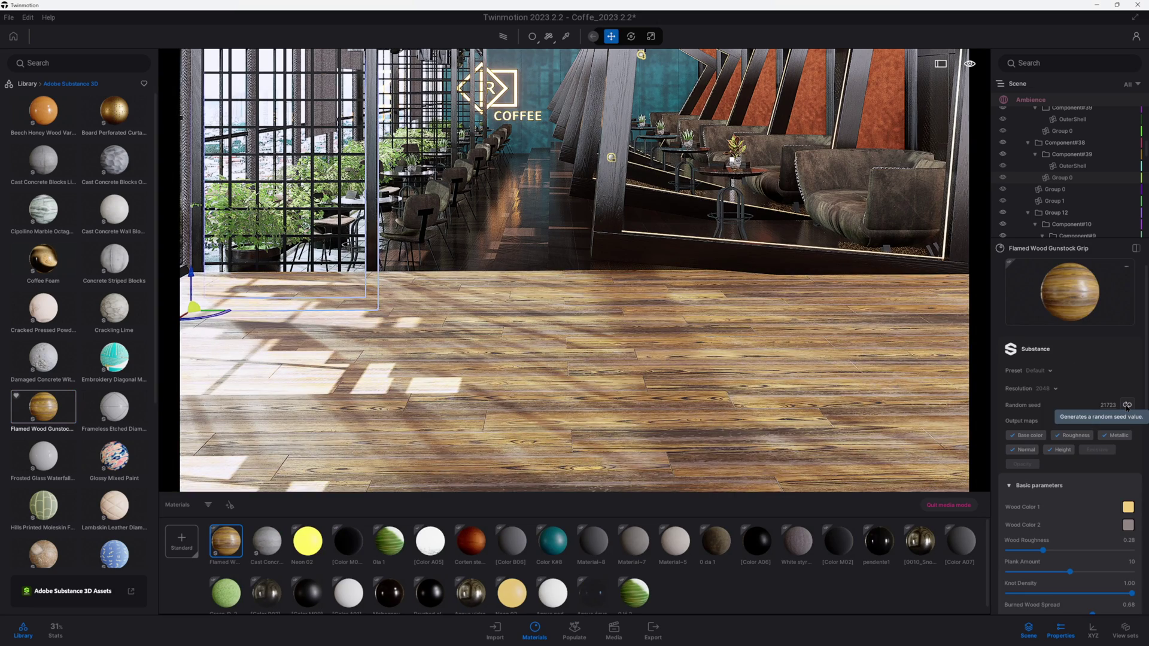
{"action": "left_click", "coordinate": [1128, 407]}
{"action": "left_click", "coordinate": [1128, 405]}
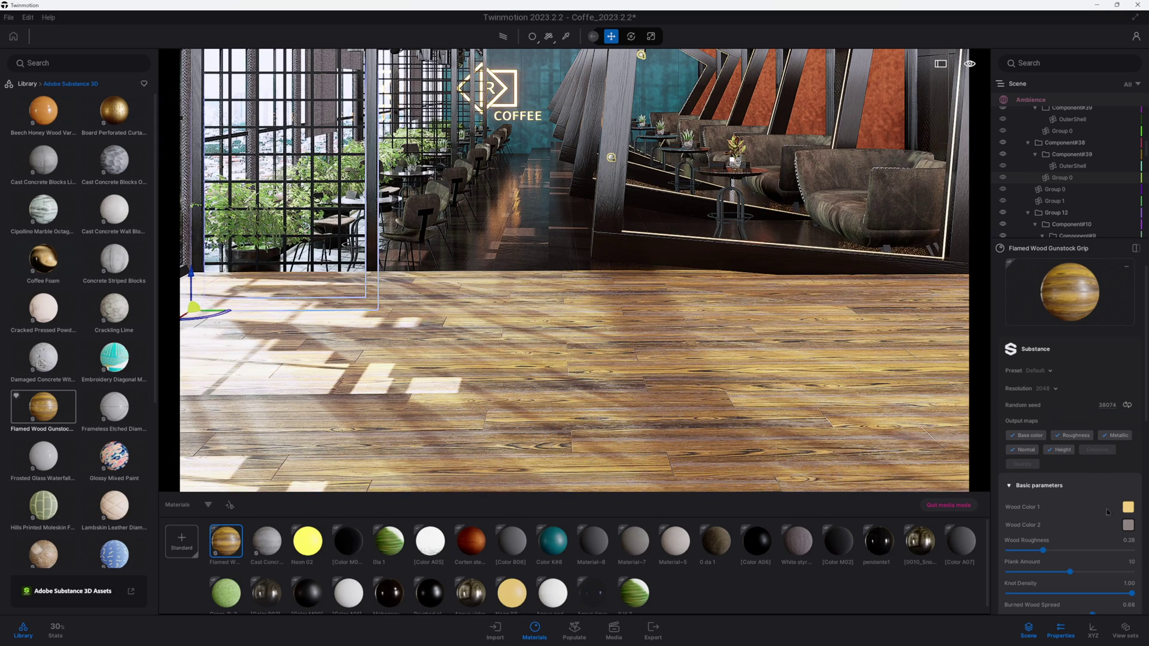
Darken Wood Color 1 in the Color Picker and try more random wood seeds.
{"action": "left_click", "coordinate": [1128, 508]}
{"action": "left_click_drag", "start_coordinate": [630, 241], "coordinate": [838, 90]}
{"action": "left_click_drag", "start_coordinate": [771, 141], "coordinate": [768, 204]}
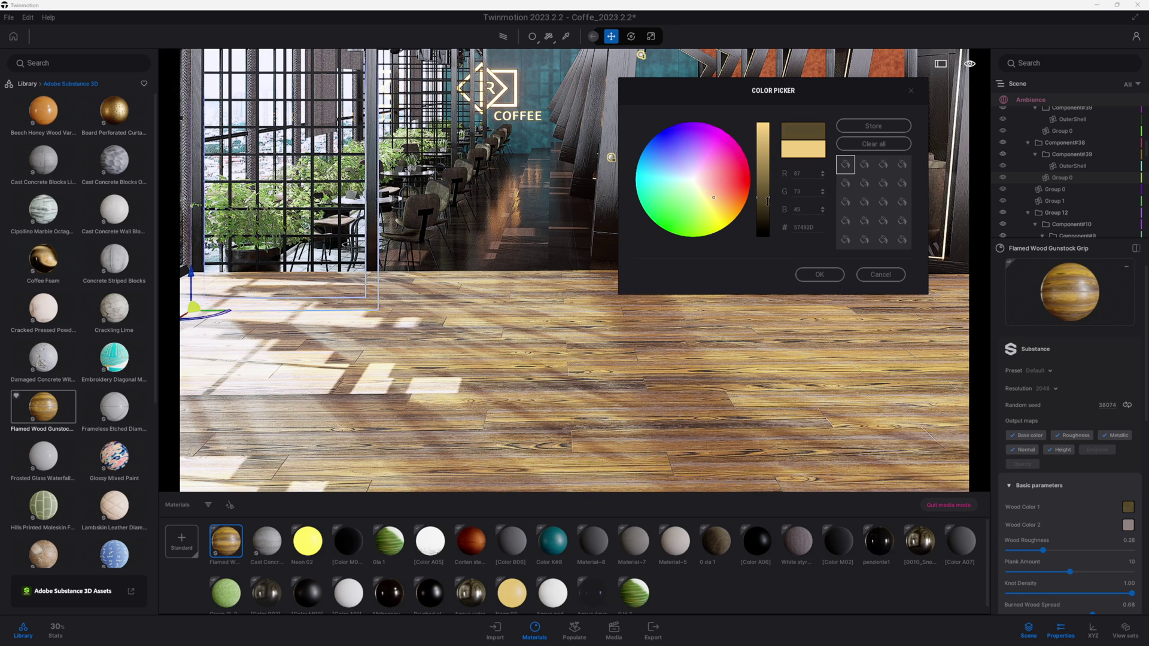
{"action": "left_click", "coordinate": [819, 275]}
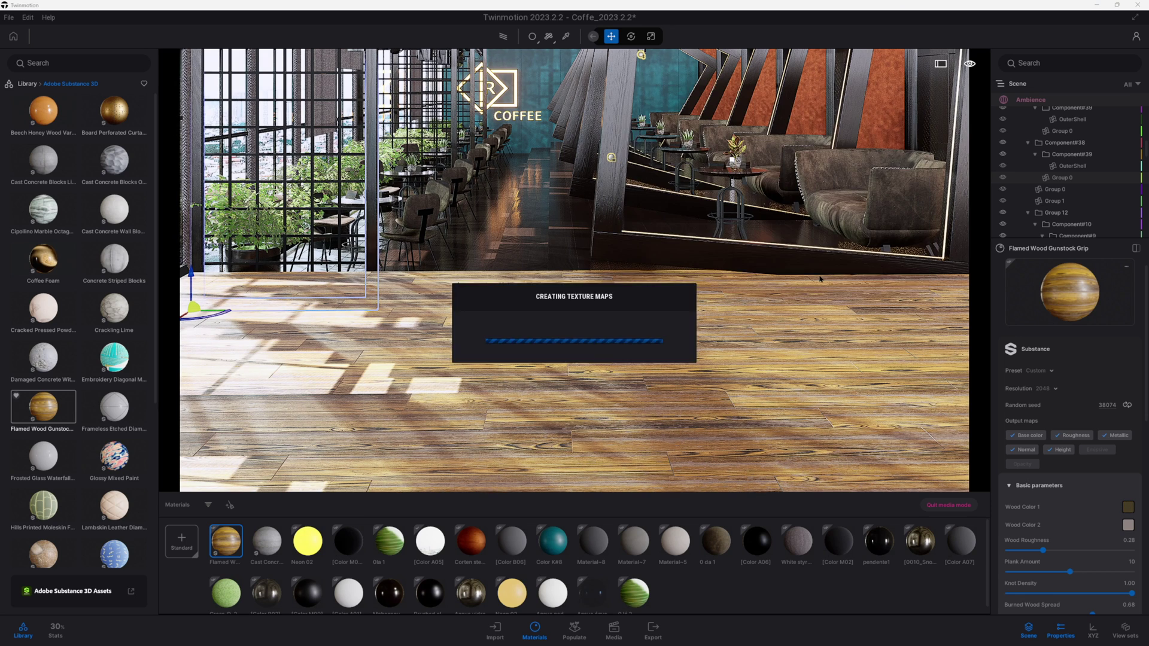
{"action": "left_click", "coordinate": [1128, 405]}
{"action": "left_click", "coordinate": [1127, 404]}
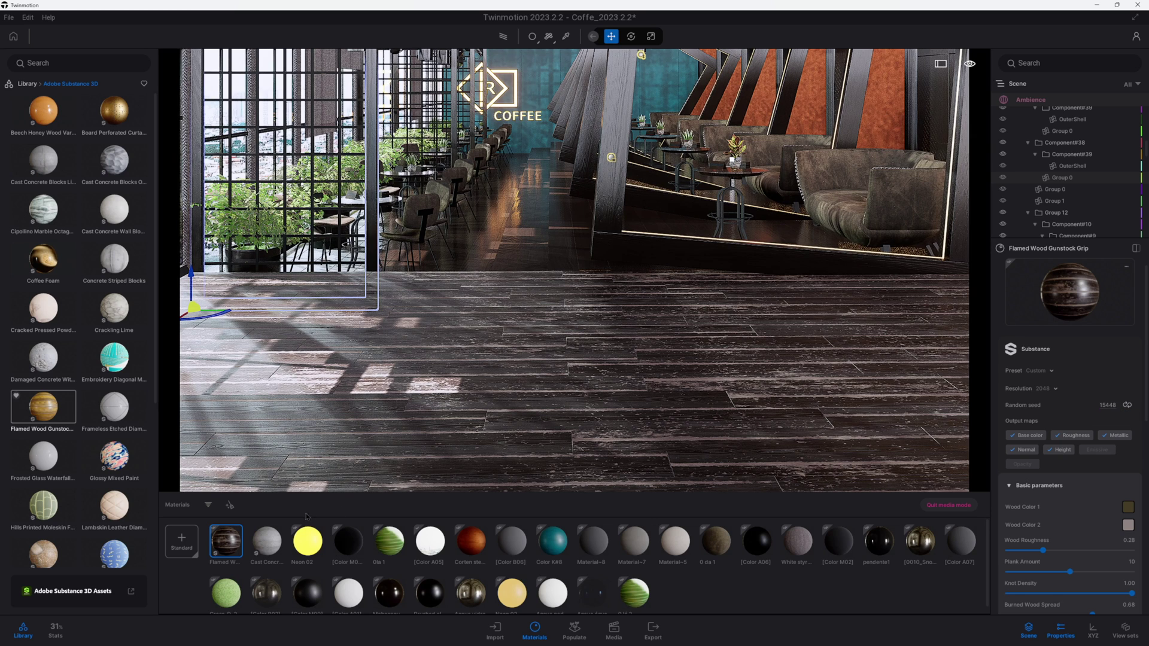
Spread the planks over the corridor, right floor, walkway and chair-side strips, reseeding to 63437.
{"action": "left_click_drag", "start_coordinate": [225, 540], "coordinate": [485, 267]}
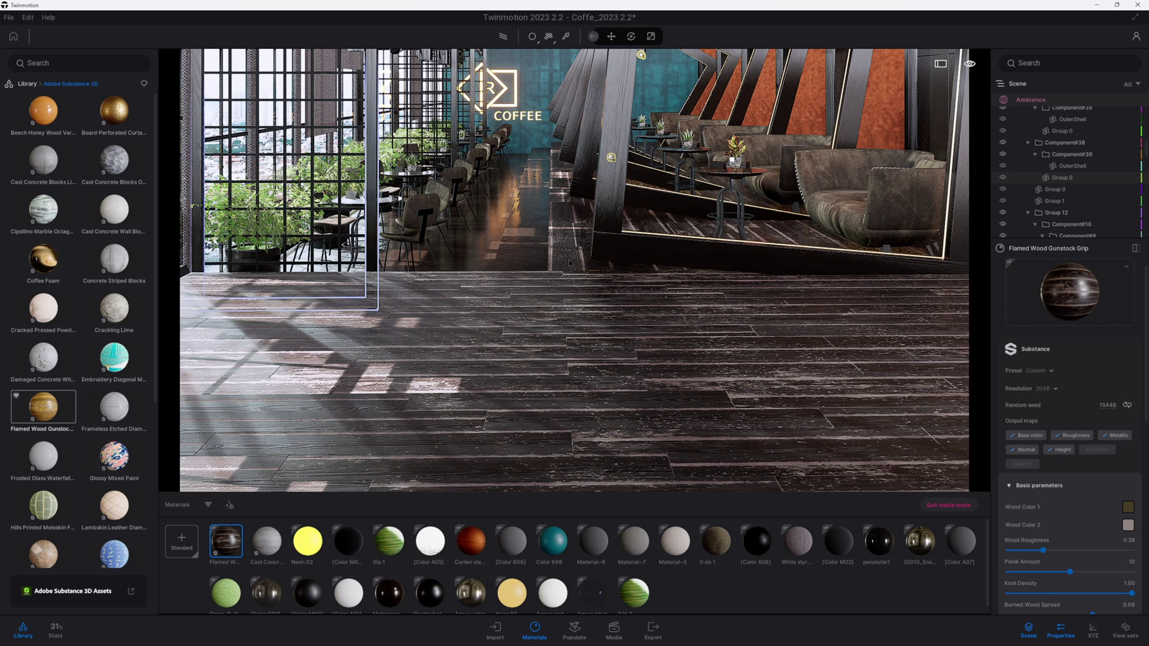
{"action": "left_click_drag", "start_coordinate": [486, 266], "coordinate": [570, 266]}
{"action": "left_click_drag", "start_coordinate": [225, 540], "coordinate": [519, 225]}
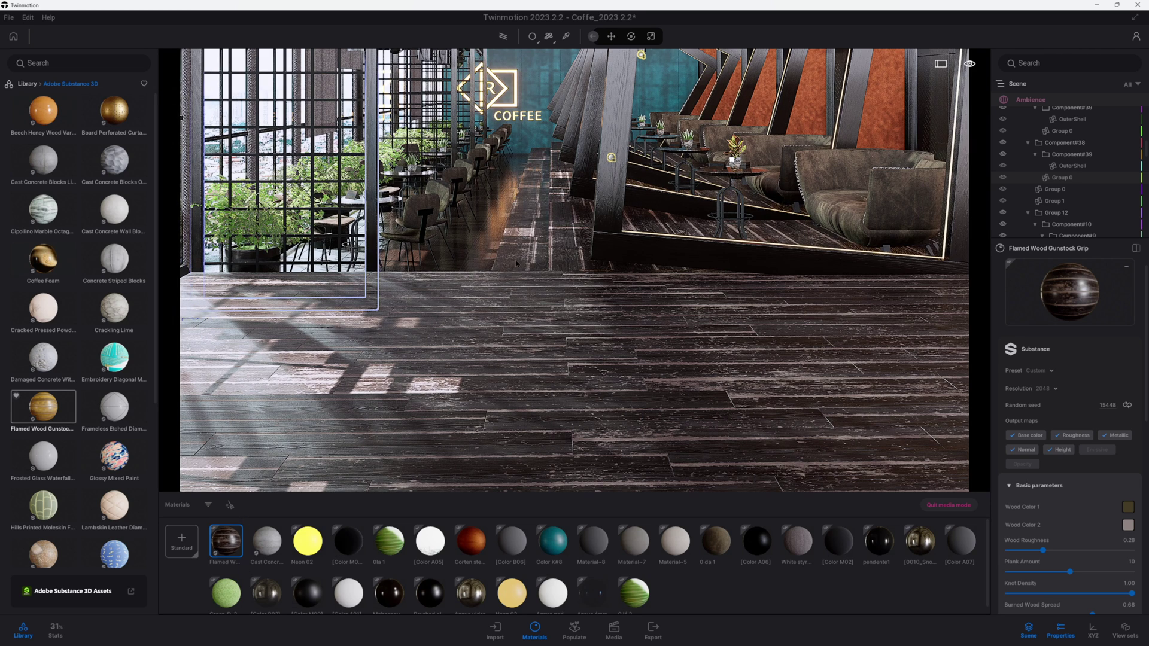
{"action": "left_click_drag", "start_coordinate": [225, 539], "coordinate": [474, 268]}
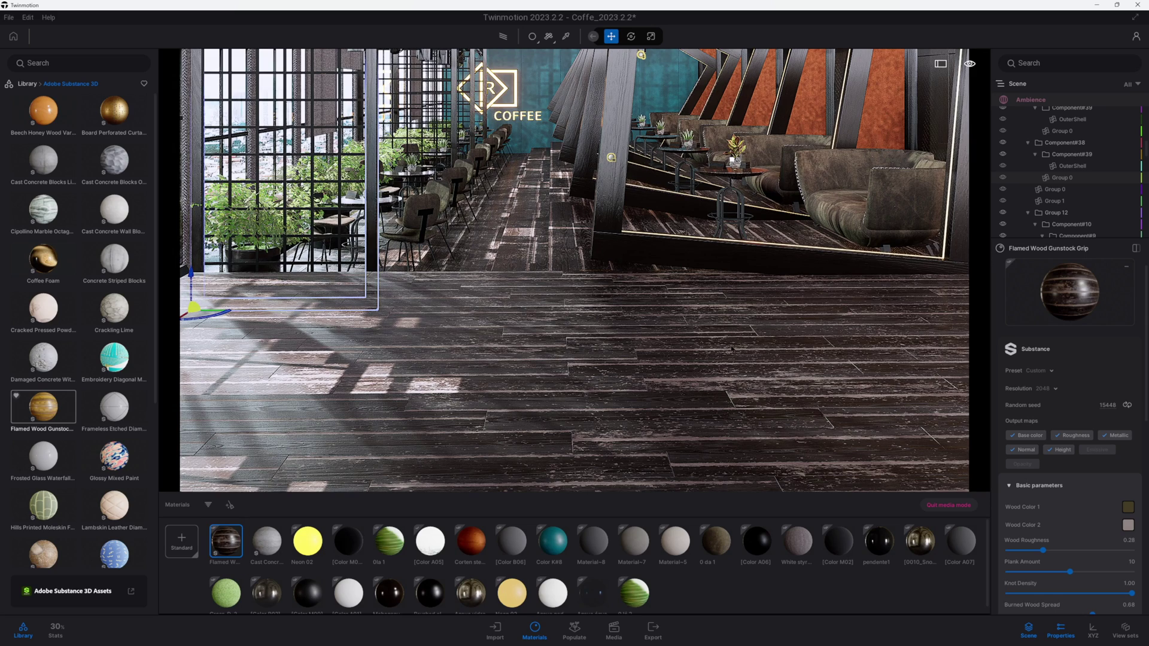
{"action": "left_click", "coordinate": [1127, 405]}
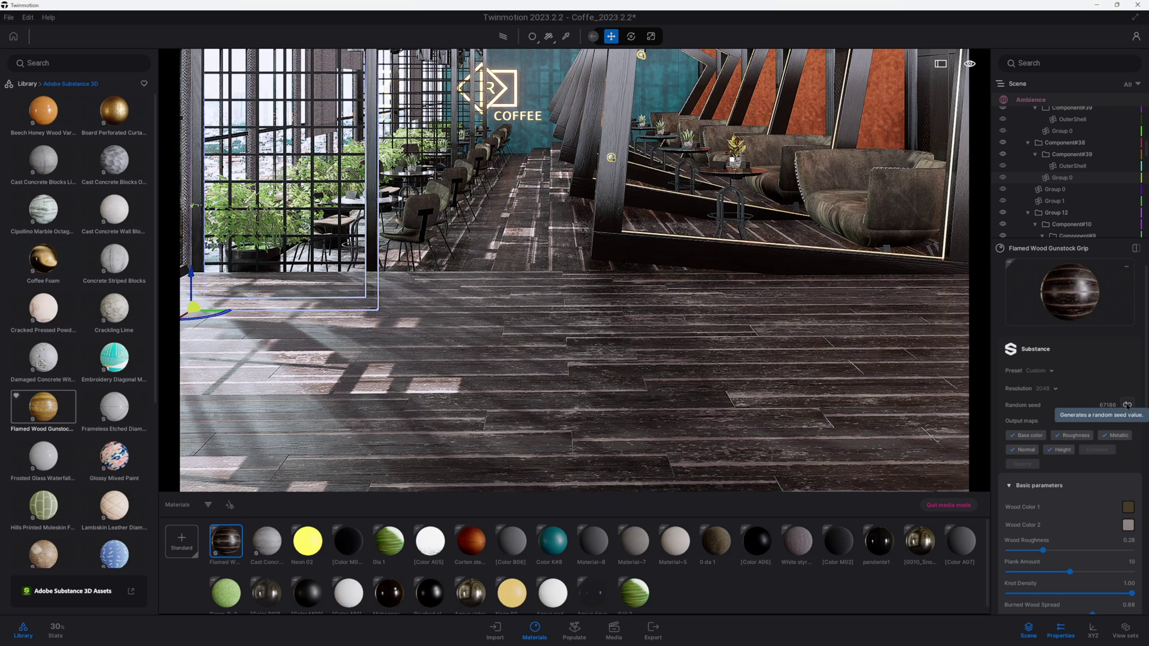
{"action": "left_click", "coordinate": [1127, 405]}
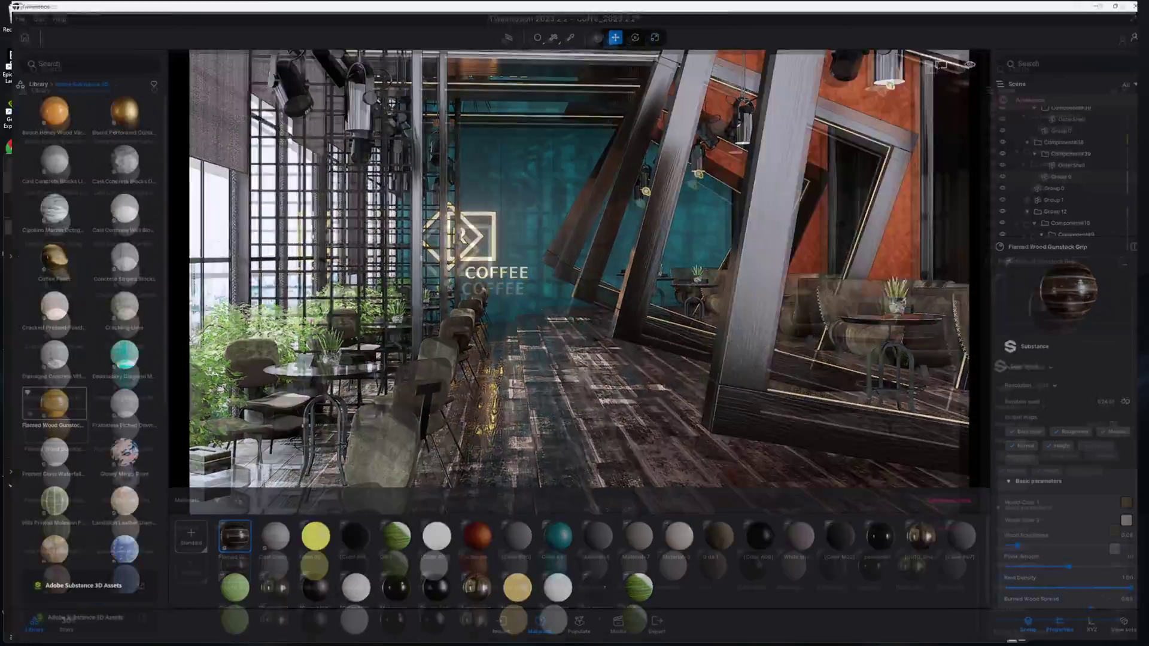
Hide all panels for a full-screen walkthrough of the cafe's new wood floor.
{"action": "left_click", "coordinate": [970, 62]}
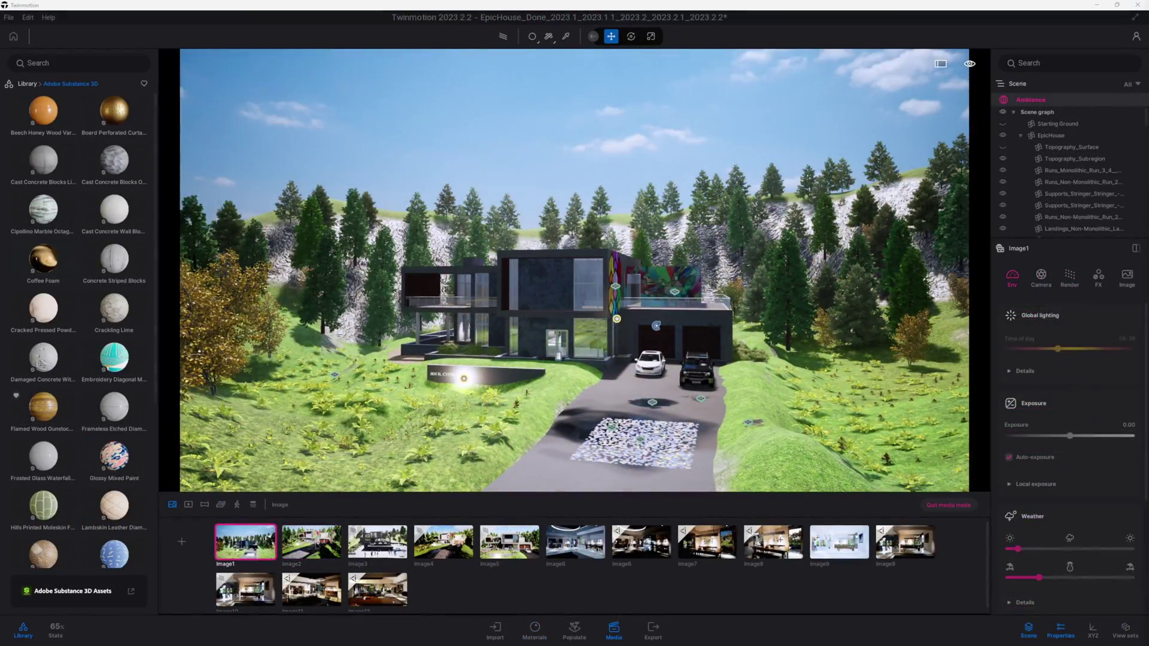
Switch to the Epic House Image2 view and show its render settings.
{"action": "left_click", "coordinate": [312, 541]}
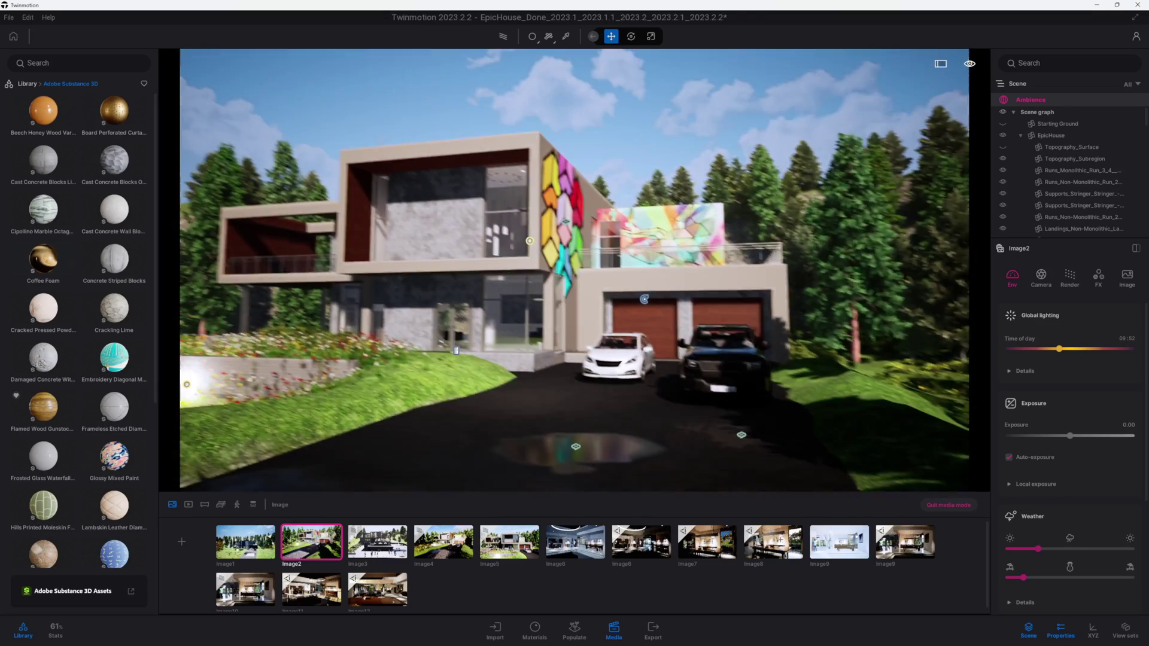
{"action": "left_click", "coordinate": [1069, 277]}
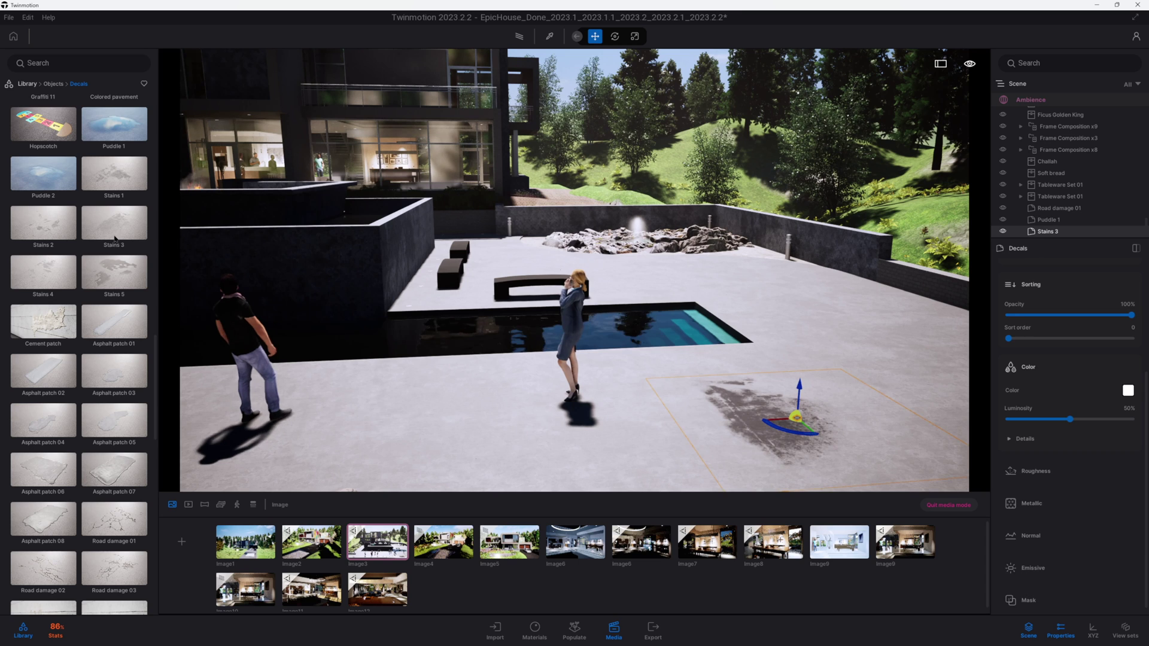
Drop a Stains 5 decal on the terrace with 35% opacity and depth around 24.
{"action": "left_click_drag", "start_coordinate": [758, 413], "coordinate": [409, 435]}
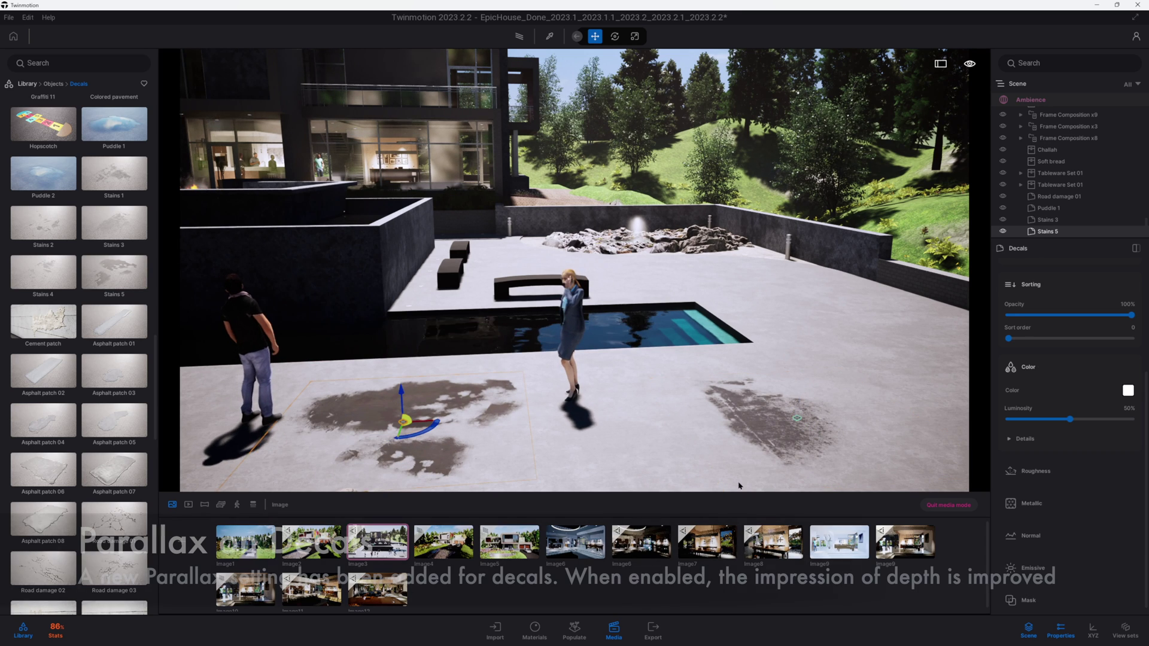
{"action": "scroll", "coordinate": [1040, 344], "scroll_direction": "up", "scroll_amount": 2}
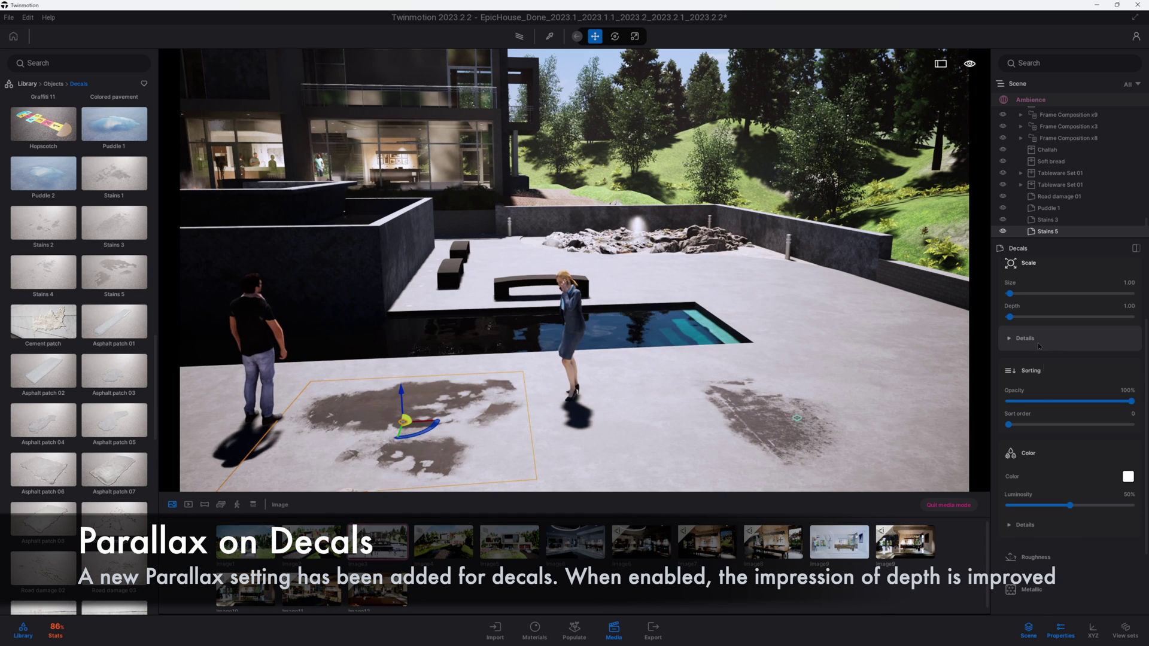
{"action": "left_click", "coordinate": [1037, 402]}
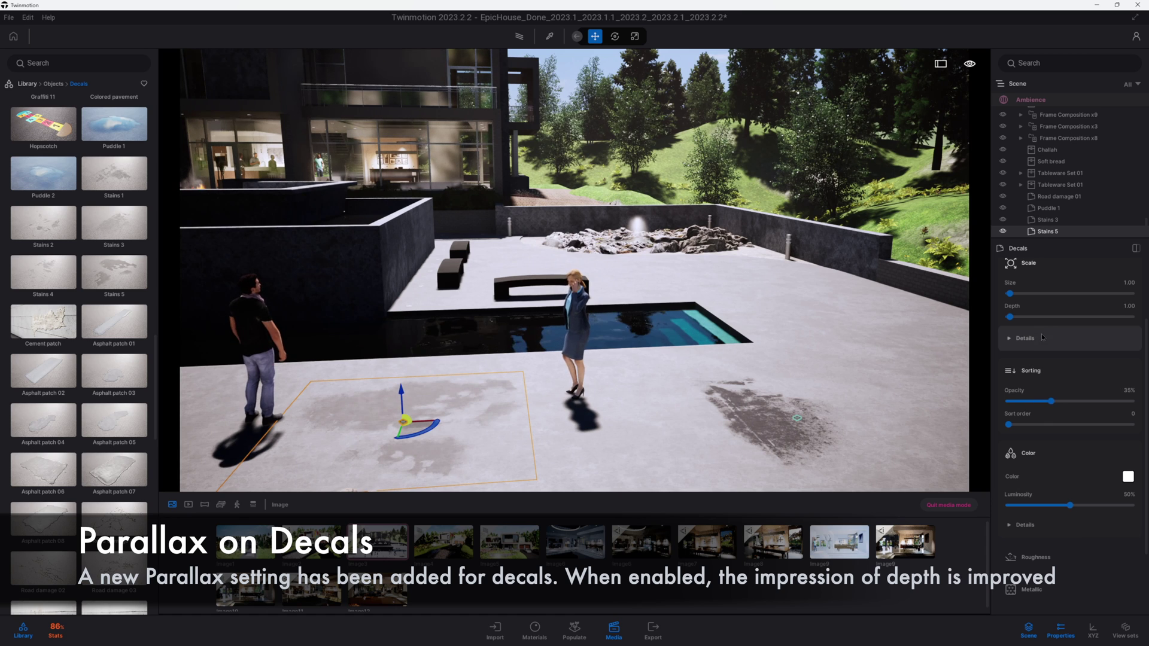
{"action": "scroll", "coordinate": [1042, 338], "scroll_direction": "up", "scroll_amount": 2}
{"action": "left_click_drag", "start_coordinate": [1012, 389], "coordinate": [1033, 388]}
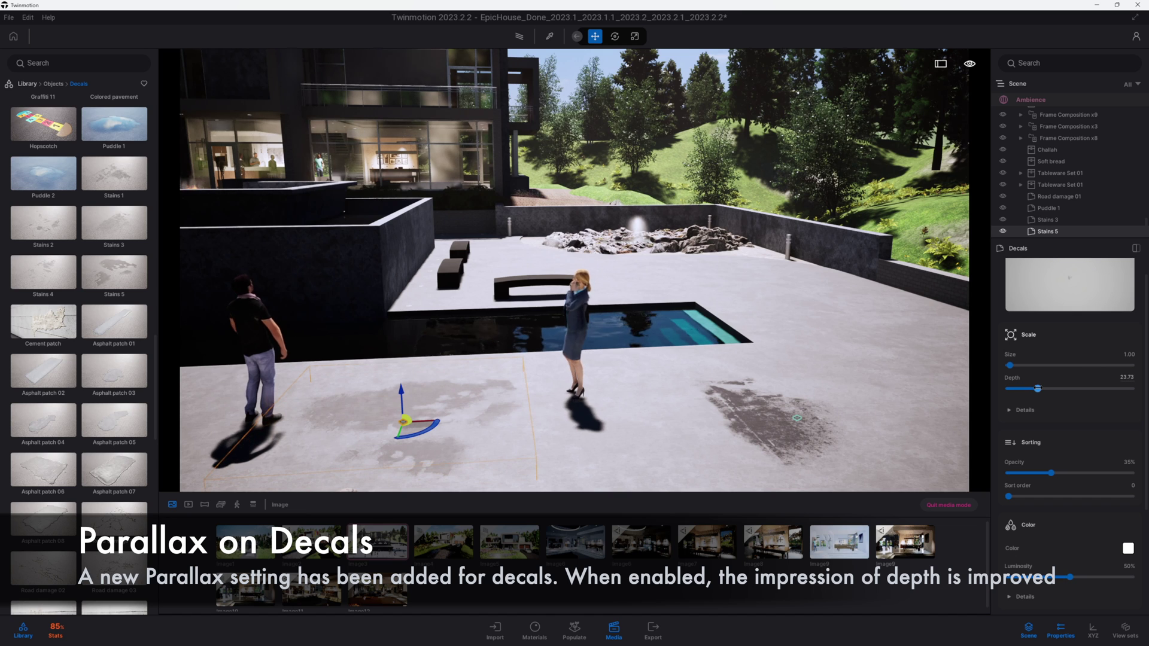
{"action": "scroll", "coordinate": [1064, 492], "scroll_direction": "down", "scroll_amount": 4}
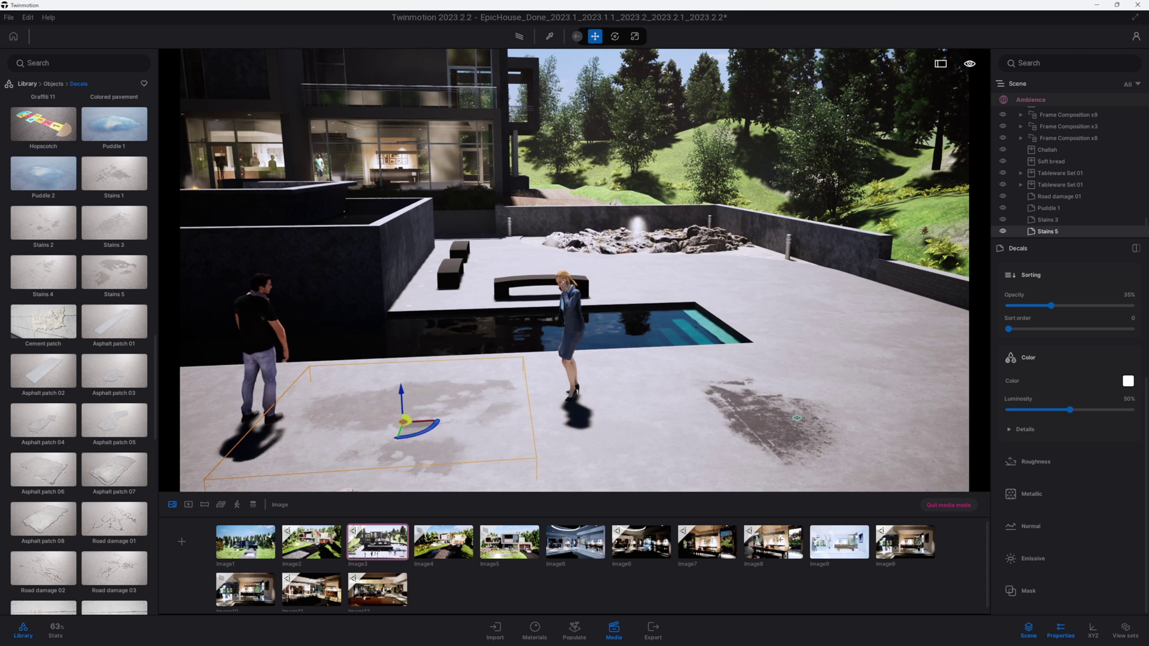
Expand the Stains 5 decal's Normal > Details settings and frame the decal from above.
{"action": "left_click", "coordinate": [1038, 528]}
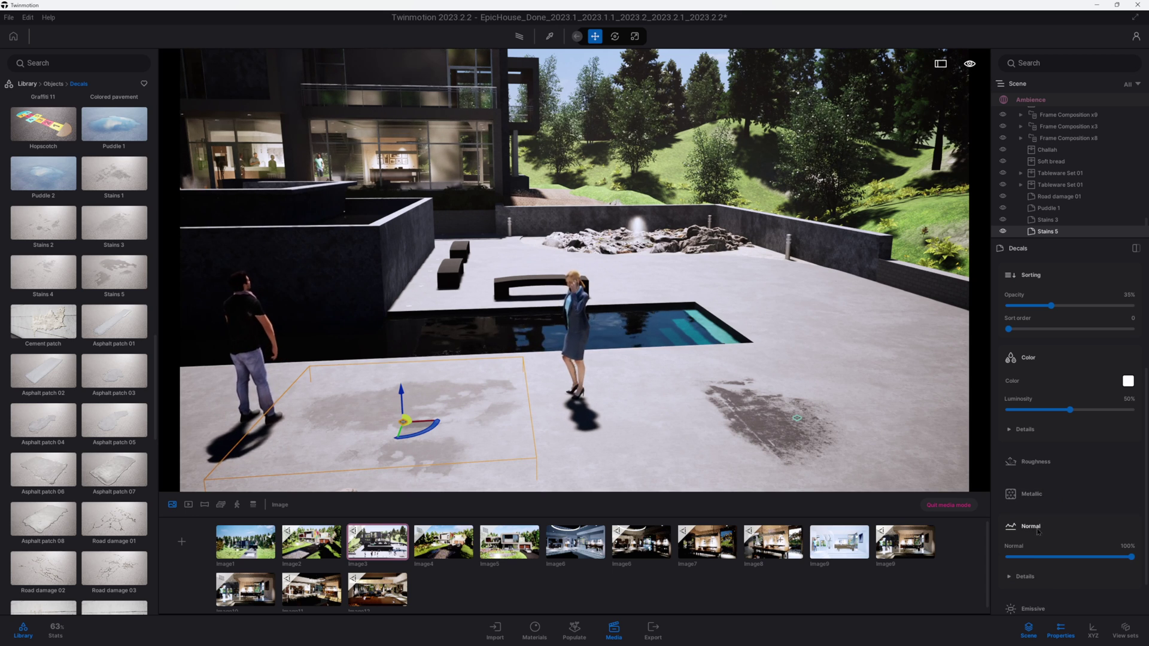
{"action": "scroll", "coordinate": [1032, 556], "scroll_direction": "down", "scroll_amount": 1}
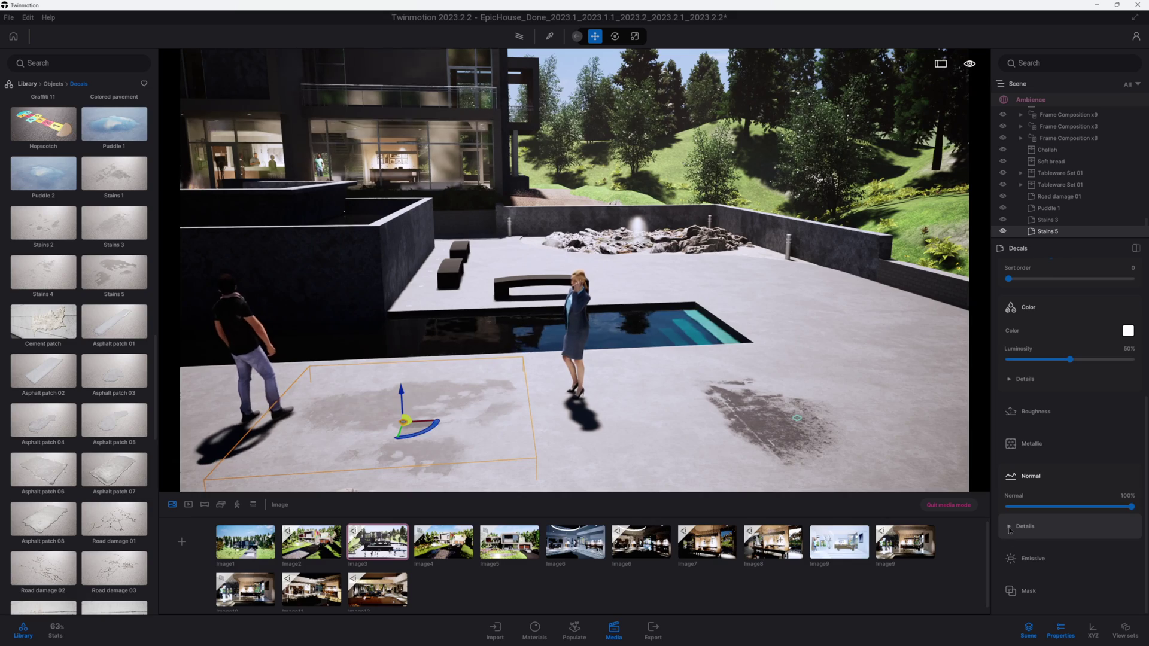
{"action": "left_click", "coordinate": [1025, 526]}
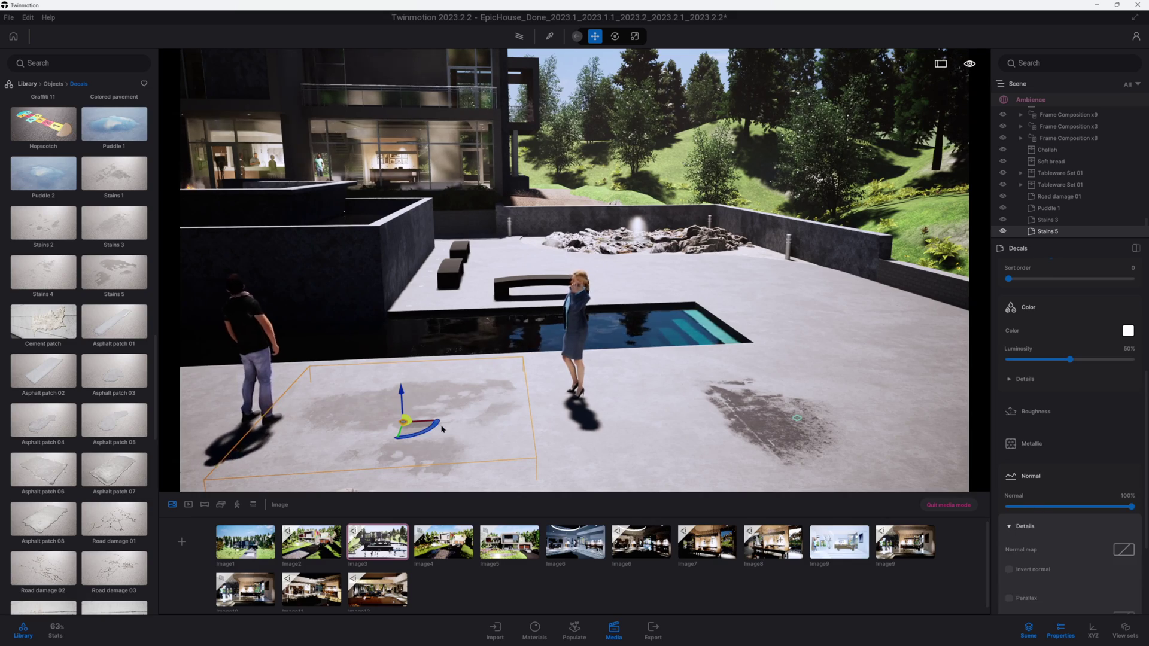
{"action": "key", "text": "f"}
{"action": "left_click_drag", "start_coordinate": [617, 353], "coordinate": [629, 377]}
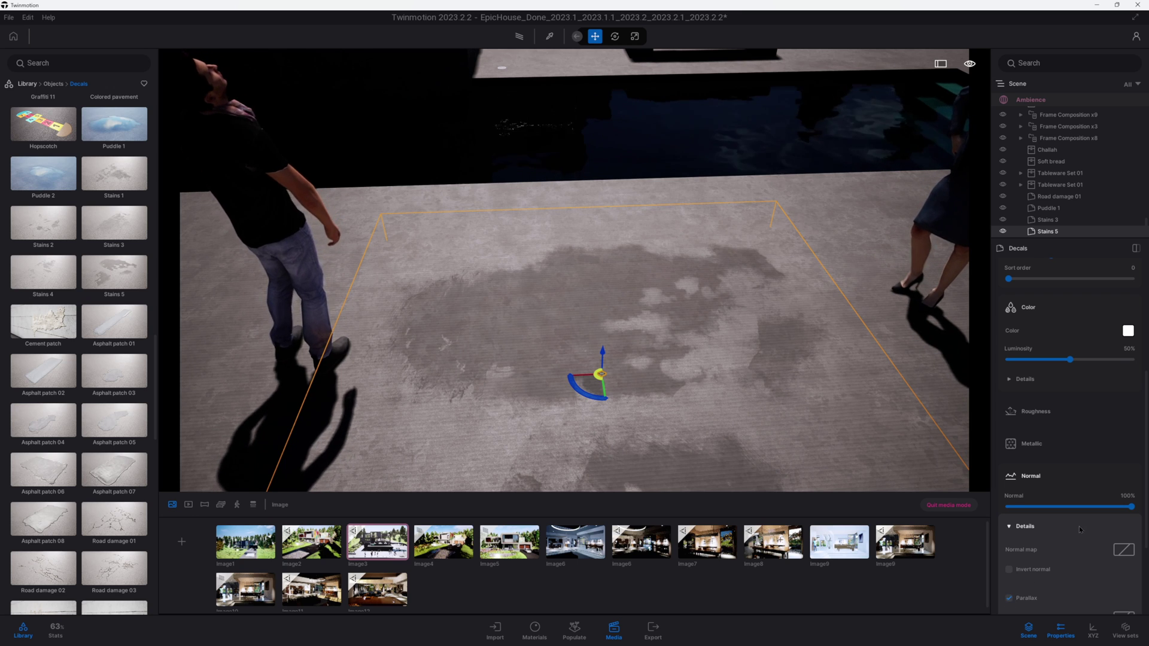
Enable decal parallax at 35% intensity and slide the weather toward rain.
{"action": "left_click", "coordinate": [1010, 598]}
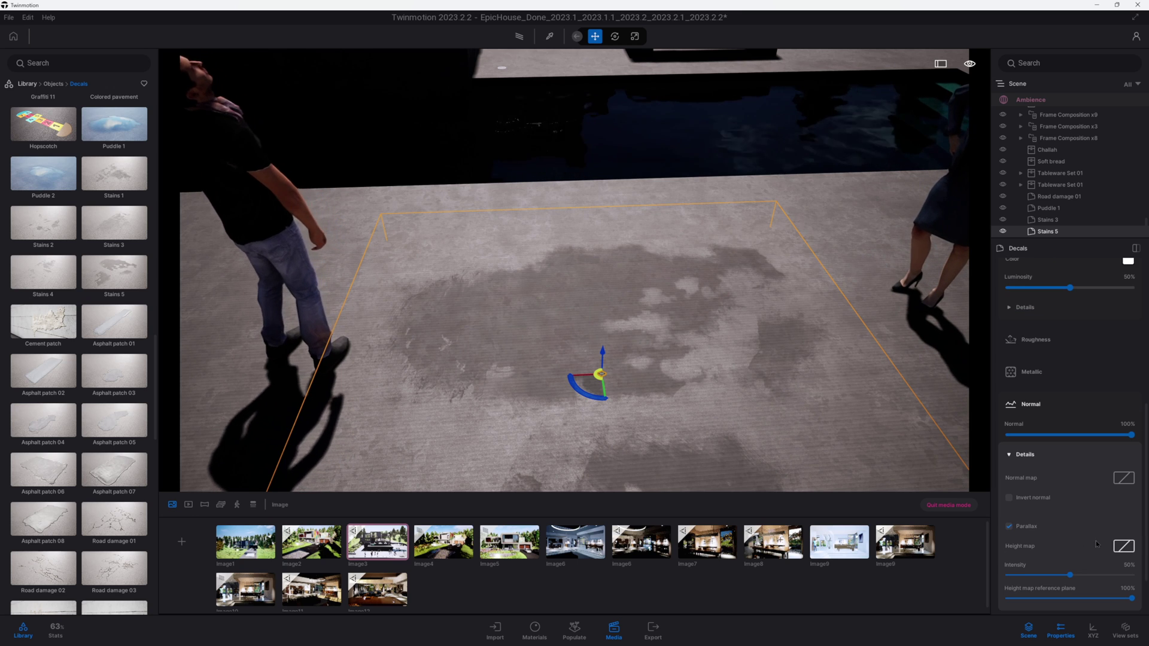
{"action": "left_click", "coordinate": [1061, 575]}
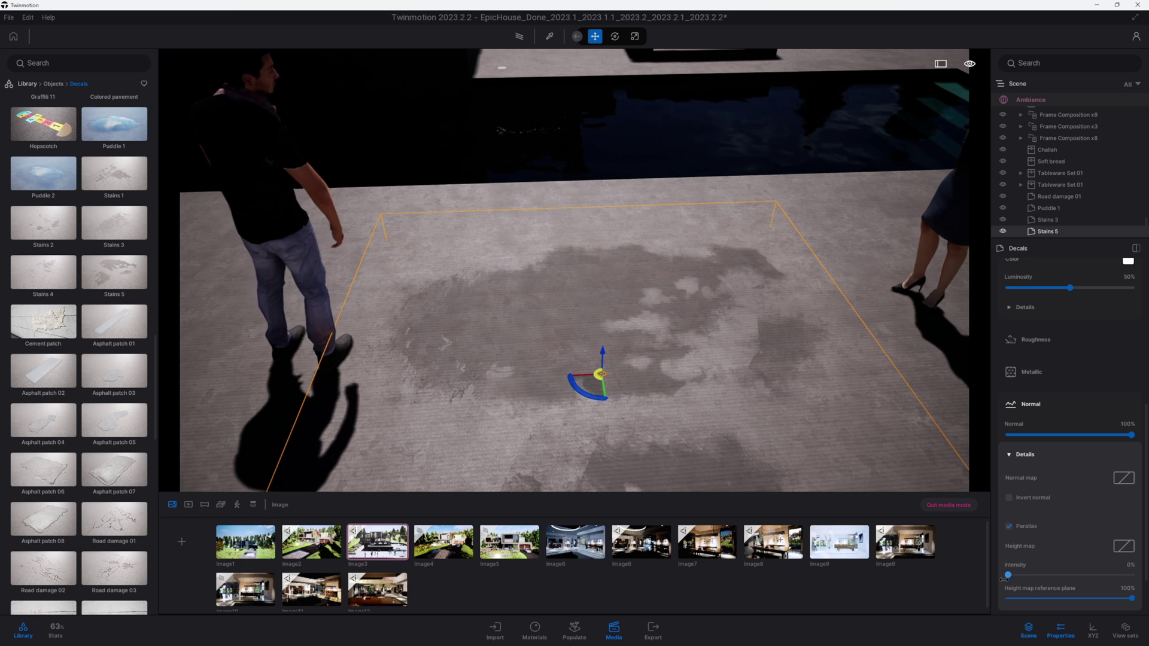
{"action": "left_click", "coordinate": [1052, 575]}
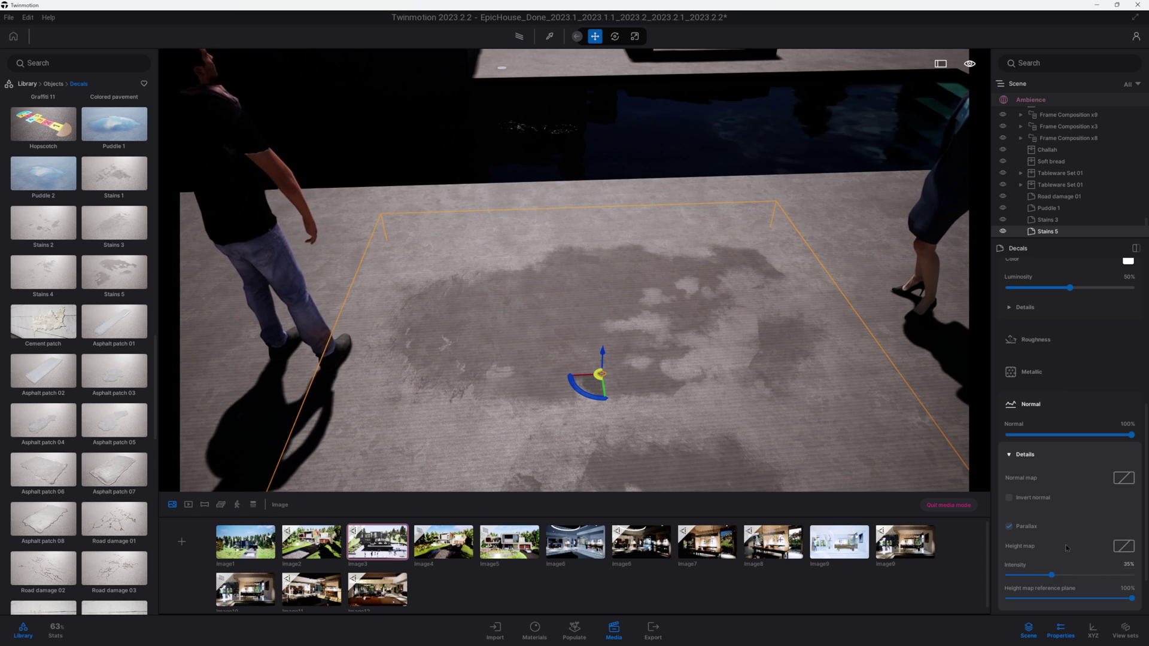
{"action": "scroll", "coordinate": [1078, 530], "scroll_direction": "down", "scroll_amount": 1}
{"action": "scroll", "coordinate": [1082, 512], "scroll_direction": "down", "scroll_amount": 1}
{"action": "scroll", "coordinate": [1090, 487], "scroll_direction": "down", "scroll_amount": 1}
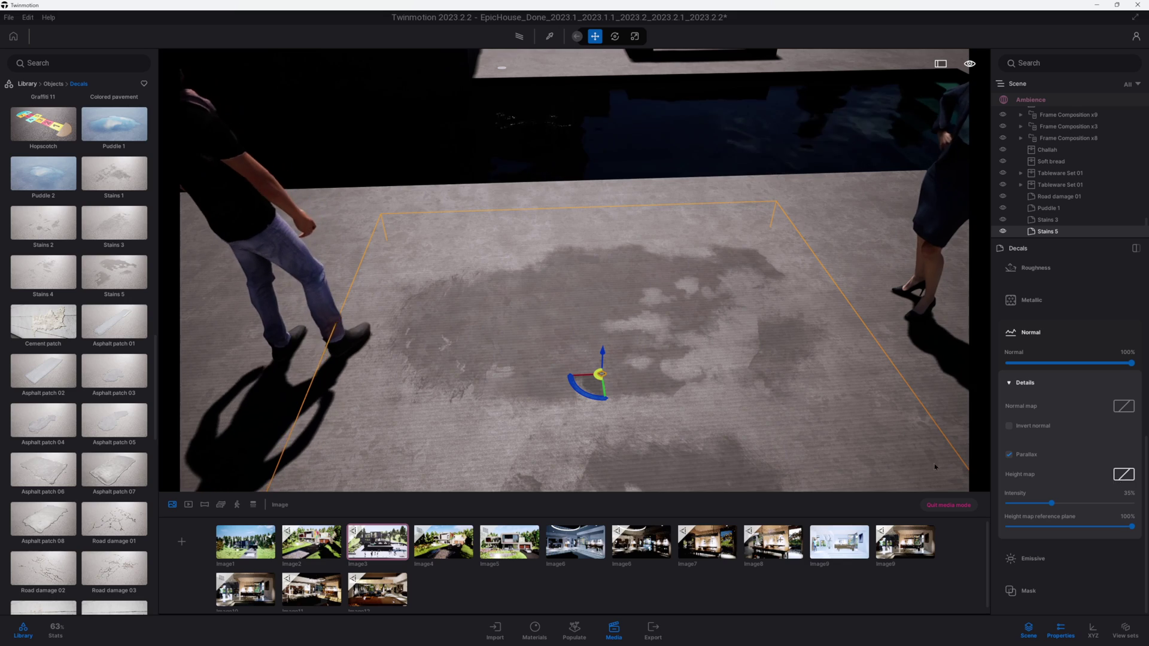
{"action": "right_click_drag", "start_coordinate": [742, 402], "coordinate": [628, 403]}
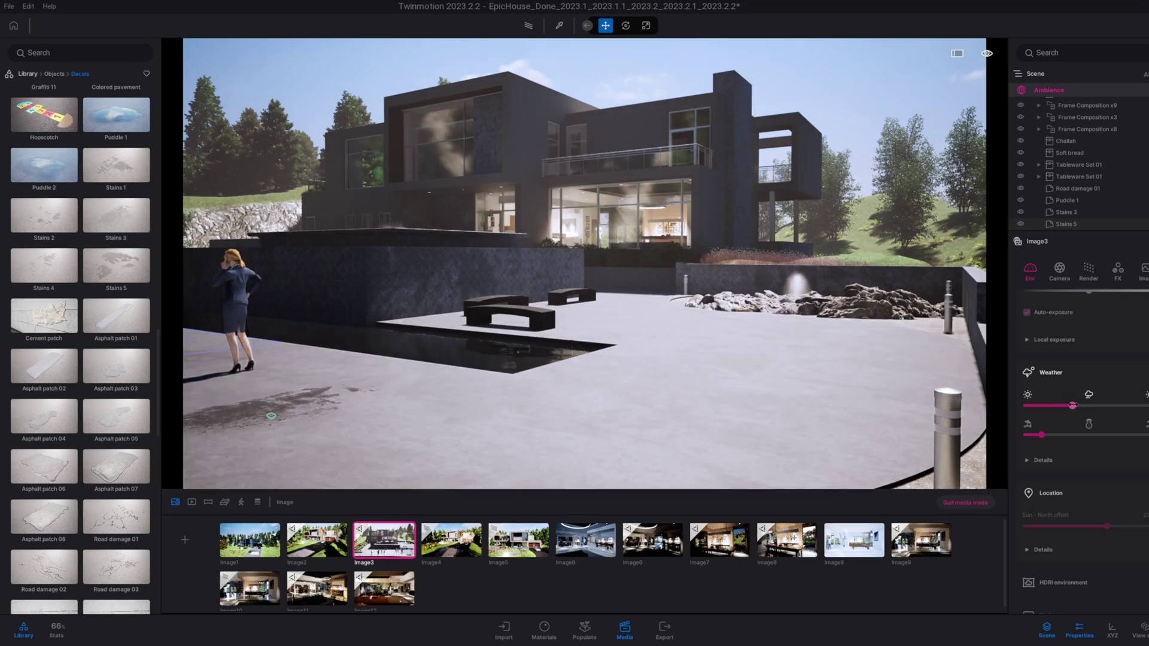
{"action": "left_click_drag", "start_coordinate": [1073, 406], "coordinate": [1080, 406]}
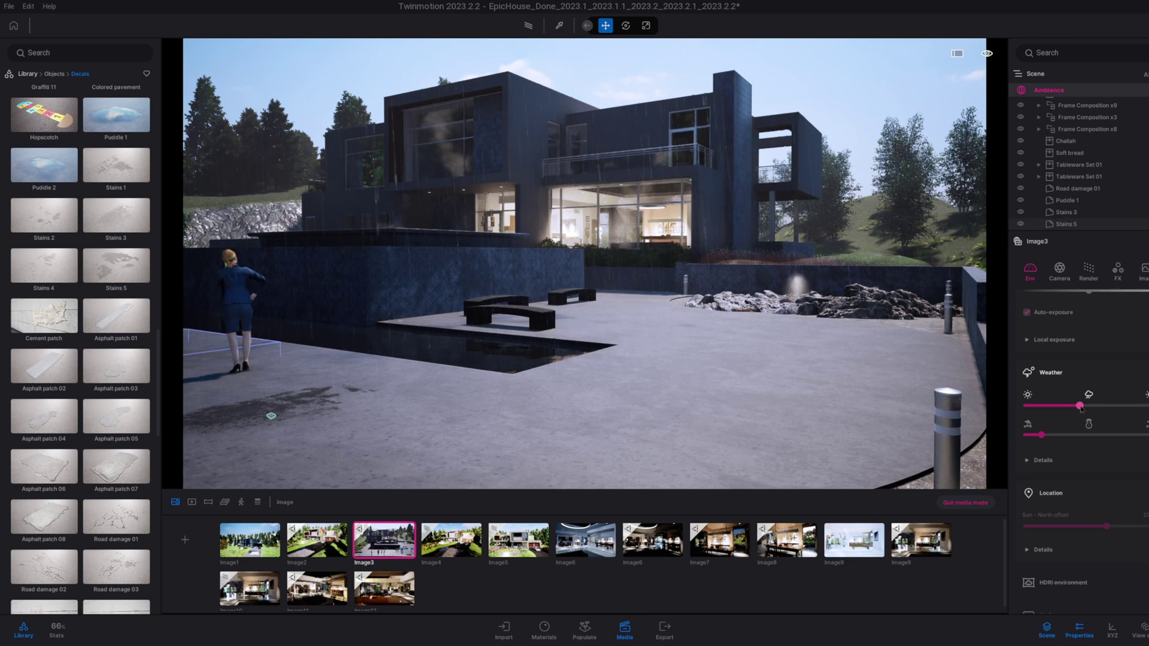
In Weather Details, toggle Surface effects and max out Wetness and Puddle size.
{"action": "key", "text": "Up"}
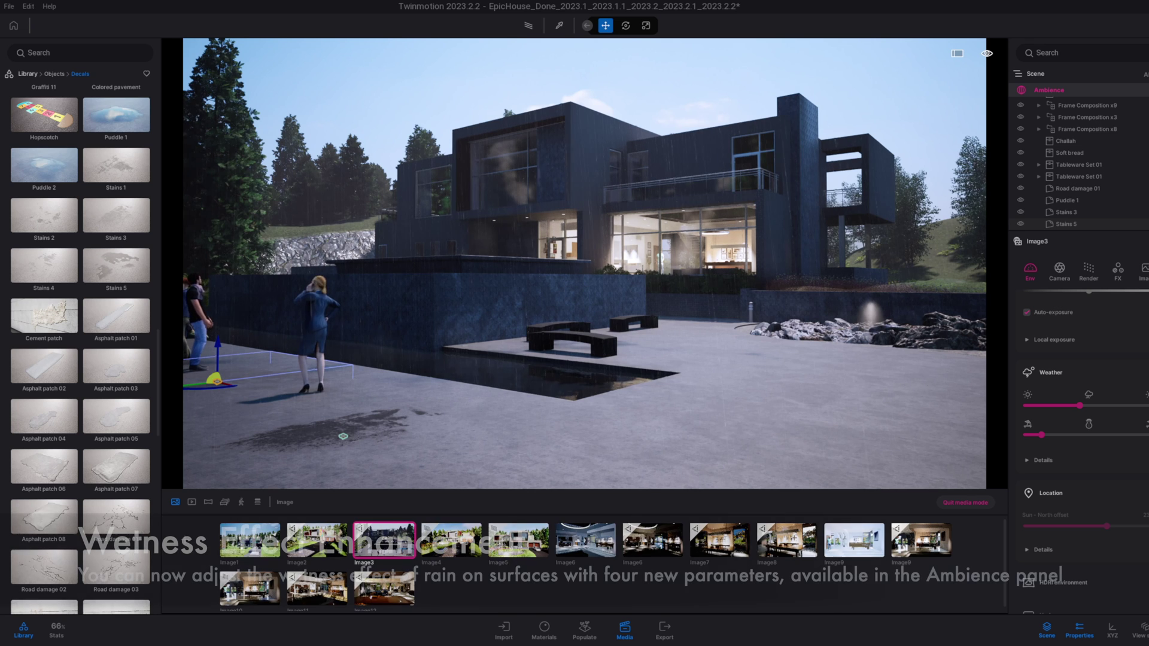
{"action": "left_click", "coordinate": [1027, 461]}
{"action": "scroll", "coordinate": [1061, 463], "scroll_direction": "down", "scroll_amount": 1}
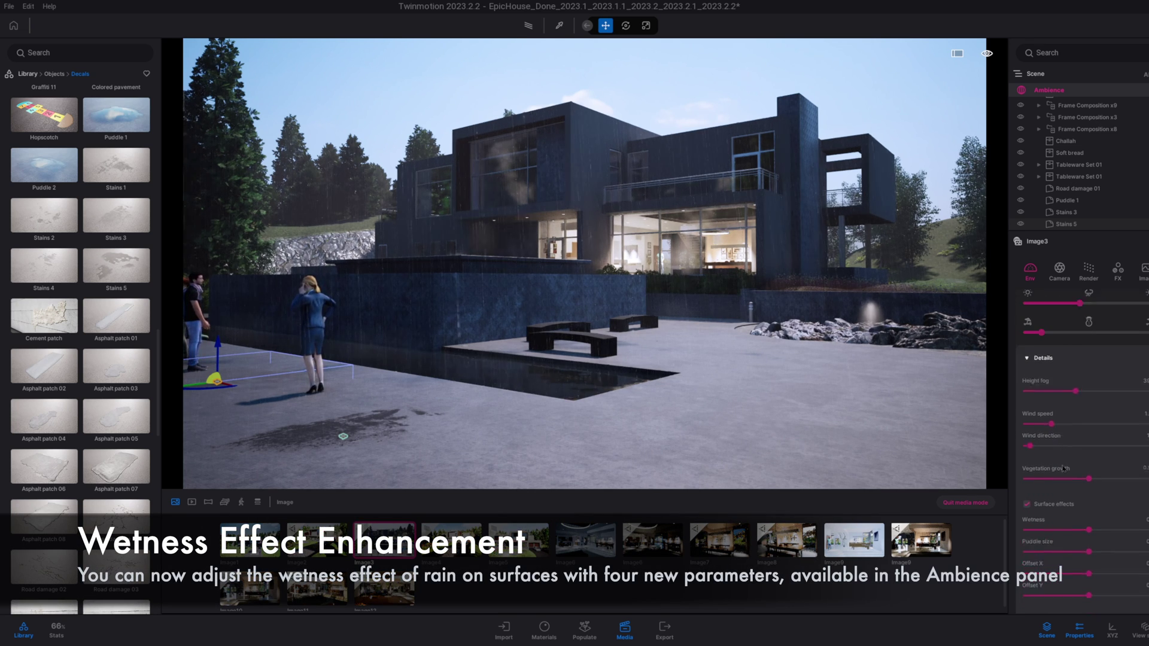
{"action": "scroll", "coordinate": [1064, 468], "scroll_direction": "down", "scroll_amount": 2}
{"action": "left_click", "coordinate": [1028, 446]}
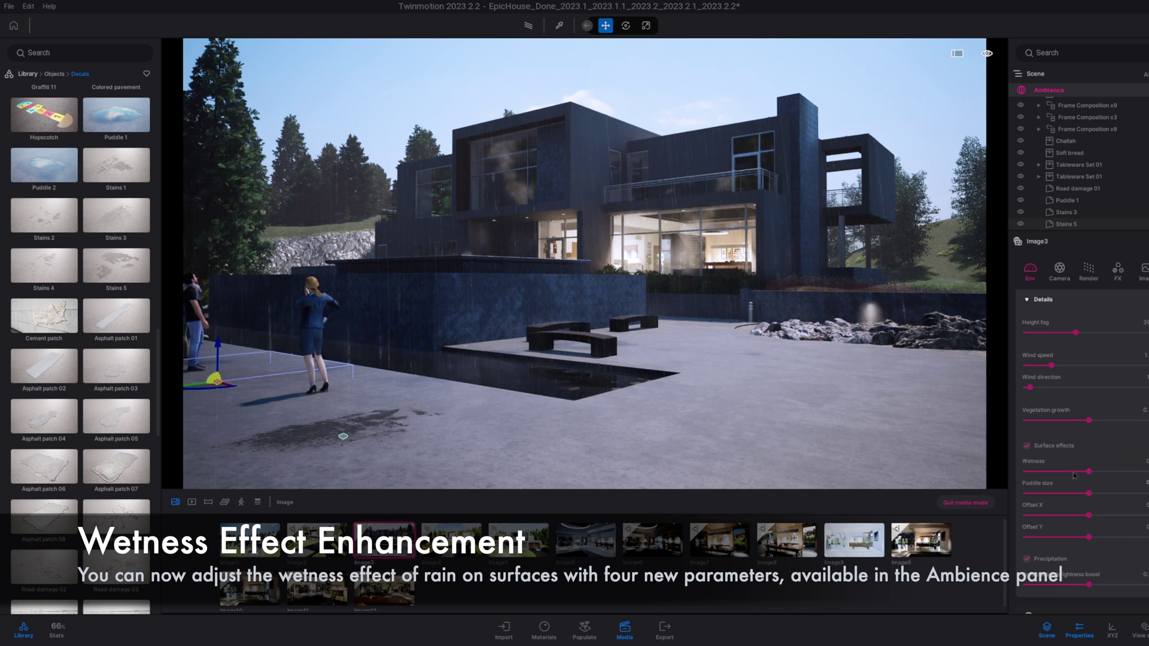
{"action": "left_click_drag", "start_coordinate": [1124, 470], "coordinate": [1148, 471]}
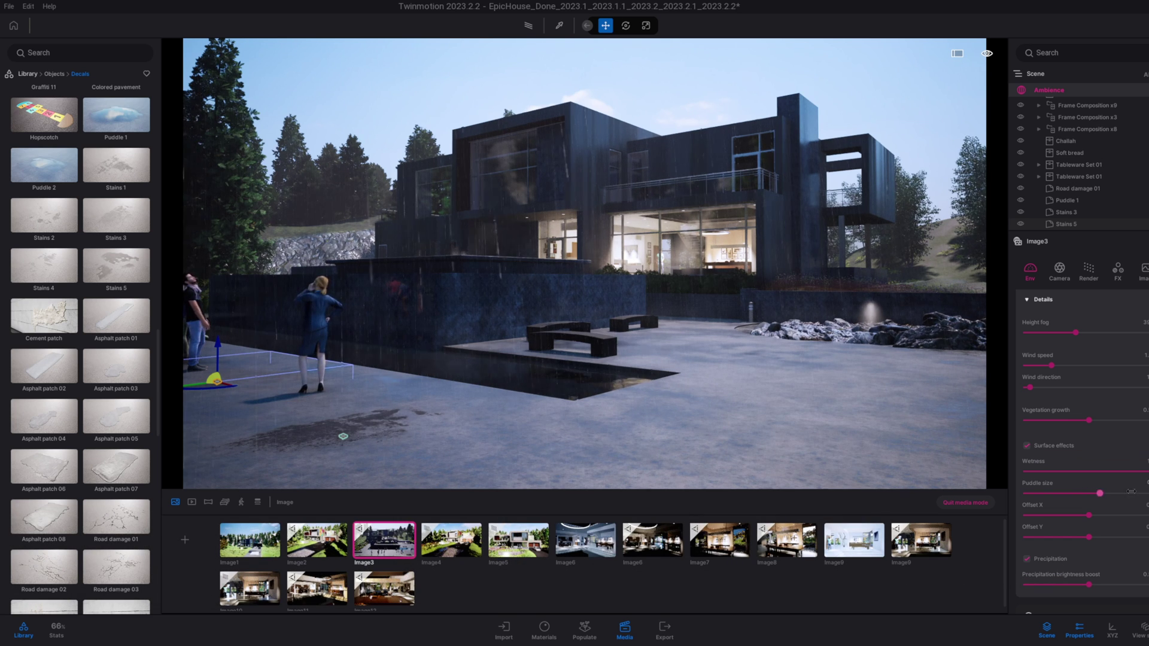
{"action": "mouse_move", "coordinate": [1131, 491]}
{"action": "left_mouse_down"}
{"action": "mouse_move", "coordinate": [1147, 493]}
{"action": "mouse_move", "coordinate": [1065, 493]}
{"action": "left_mouse_up"}
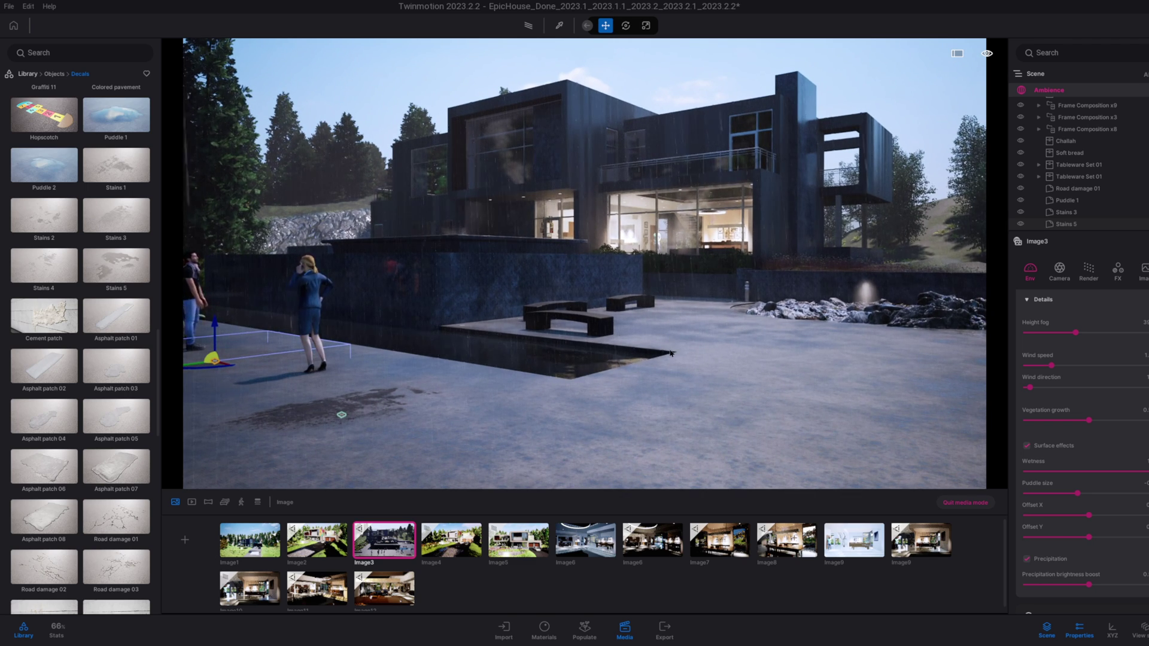
{"action": "key", "text": "q"}
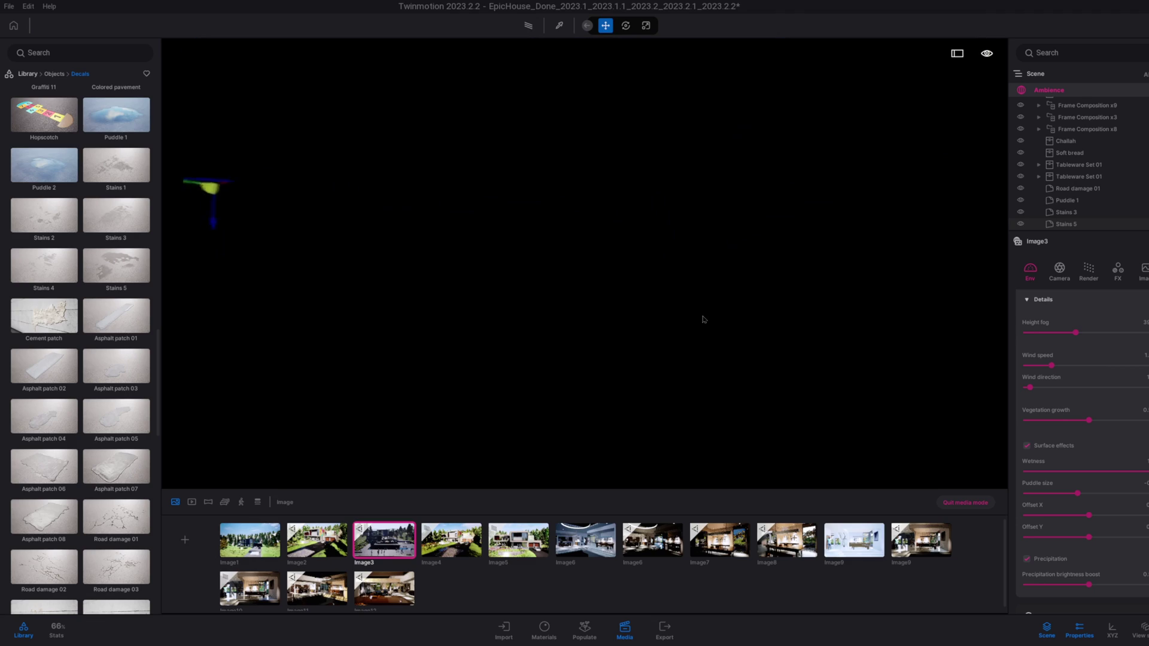
Reduce the ground wetness, toggle Precipitation, and raise the precipitation brightness boost.
{"action": "key", "text": "e"}
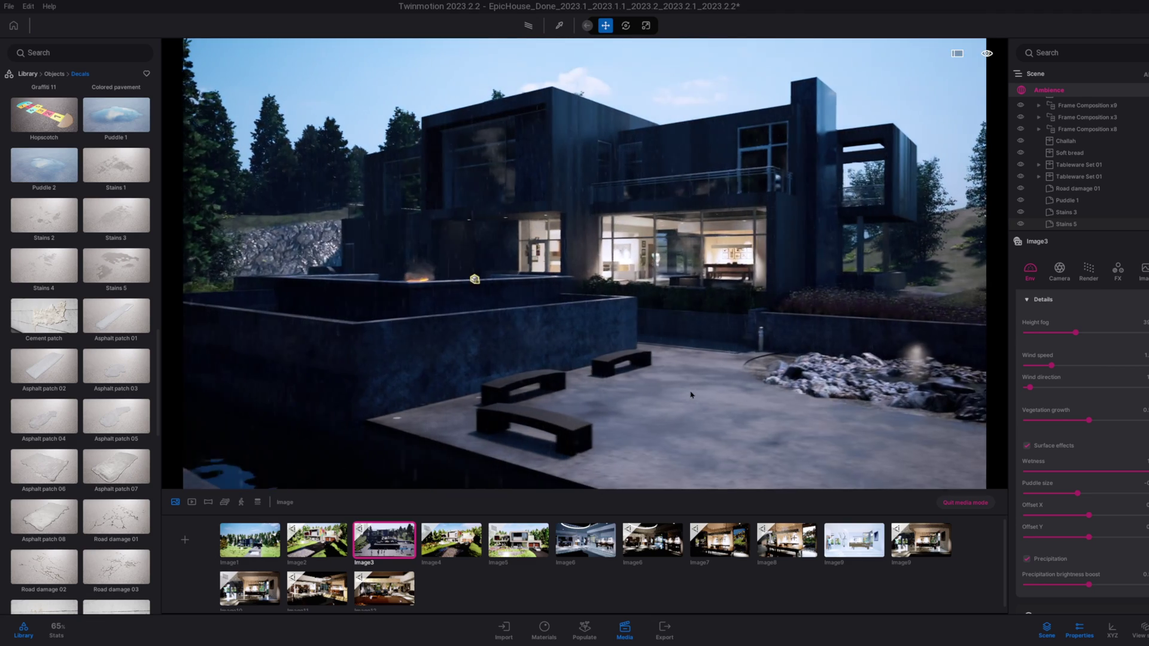
{"action": "key", "text": "q"}
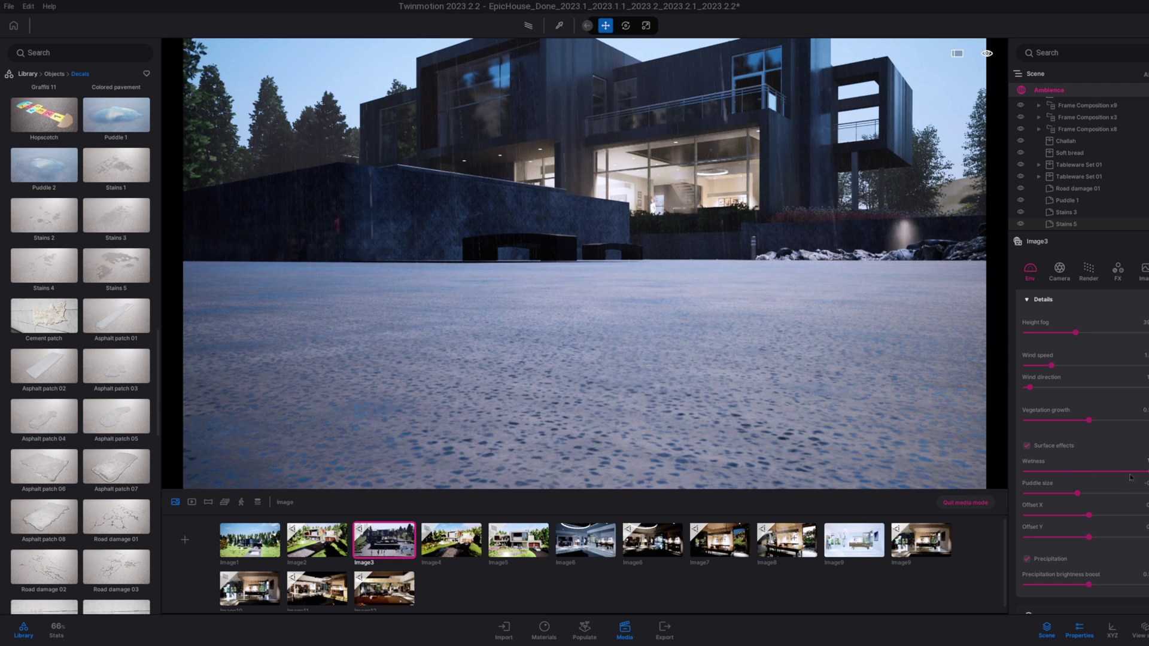
{"action": "left_click_drag", "start_coordinate": [1146, 471], "coordinate": [1077, 470]}
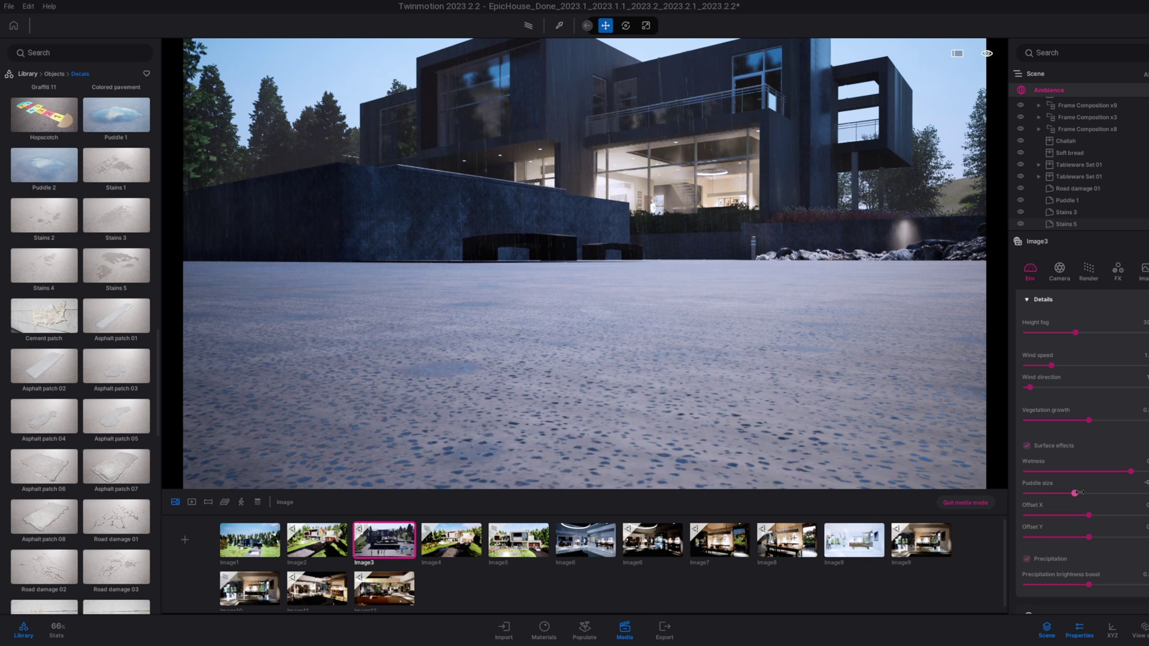
{"action": "scroll", "coordinate": [1077, 493], "scroll_direction": "down", "scroll_amount": 2}
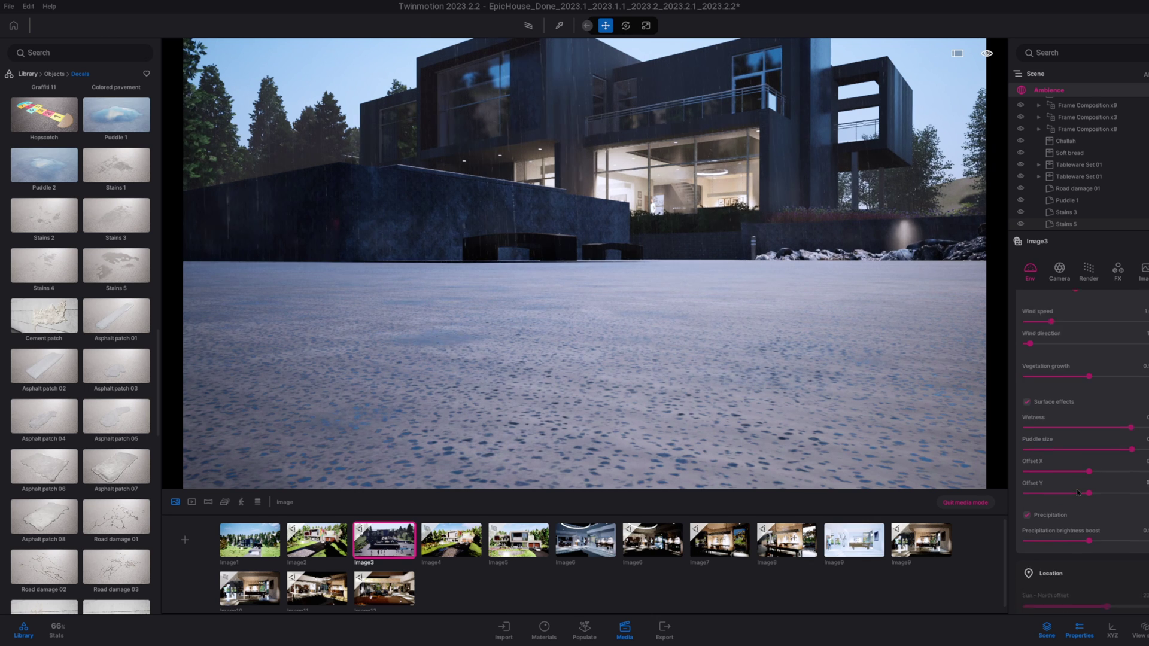
{"action": "scroll", "coordinate": [1050, 485], "scroll_direction": "down", "scroll_amount": 1}
{"action": "left_click", "coordinate": [1026, 470]}
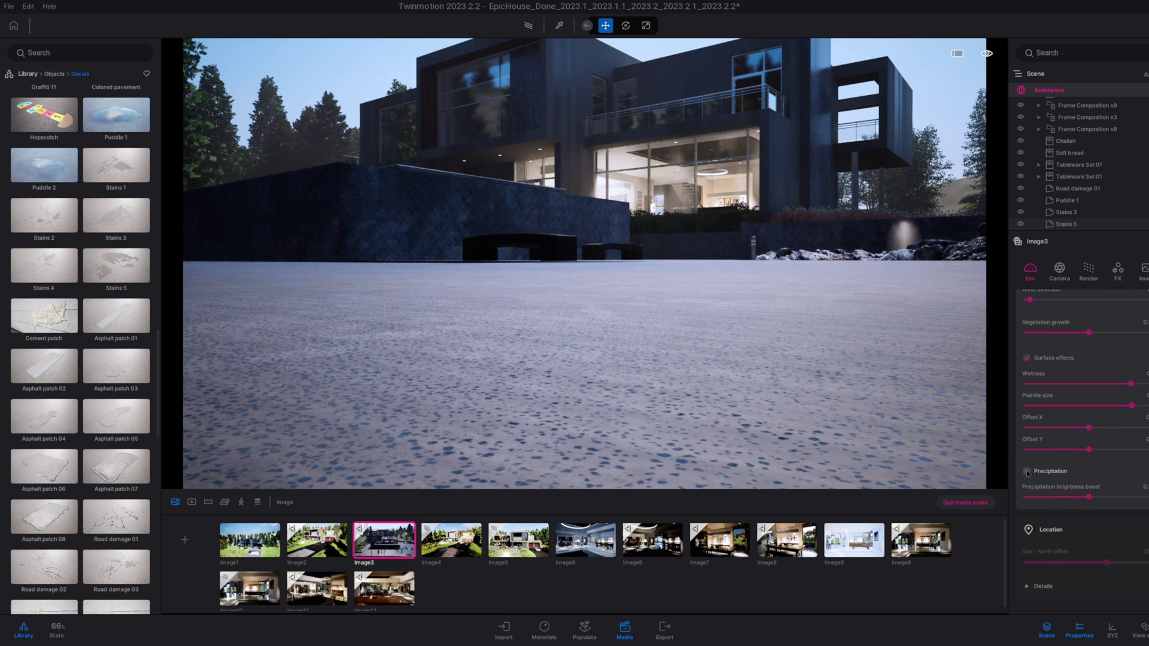
{"action": "left_click_drag", "start_coordinate": [1088, 496], "coordinate": [1132, 496]}
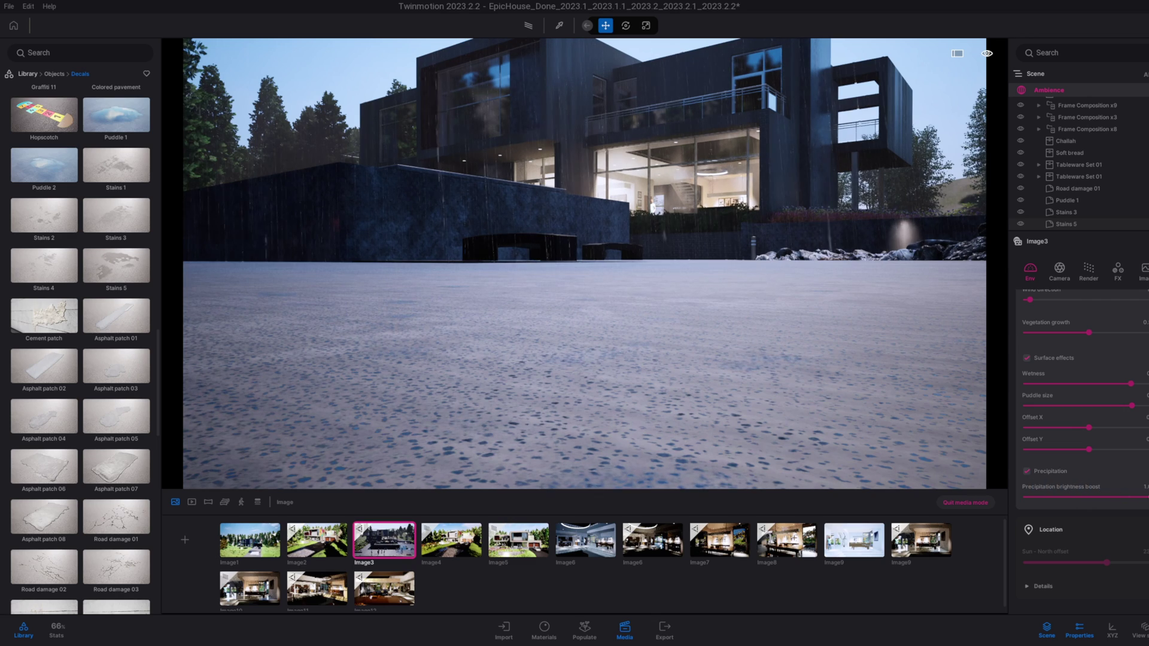
Over the pool, toggle Surface effects off and on, then lower the wetness further.
{"action": "right_click_drag", "start_coordinate": [768, 377], "coordinate": [757, 364]}
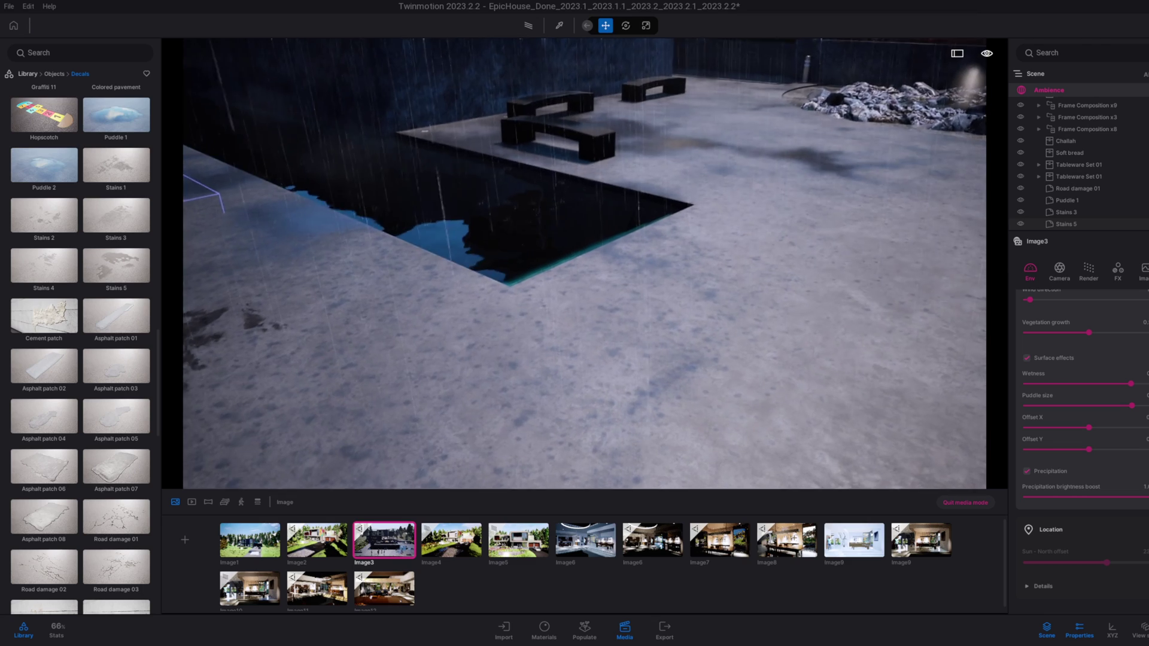
{"action": "right_click_drag", "start_coordinate": [757, 364], "coordinate": [807, 392]}
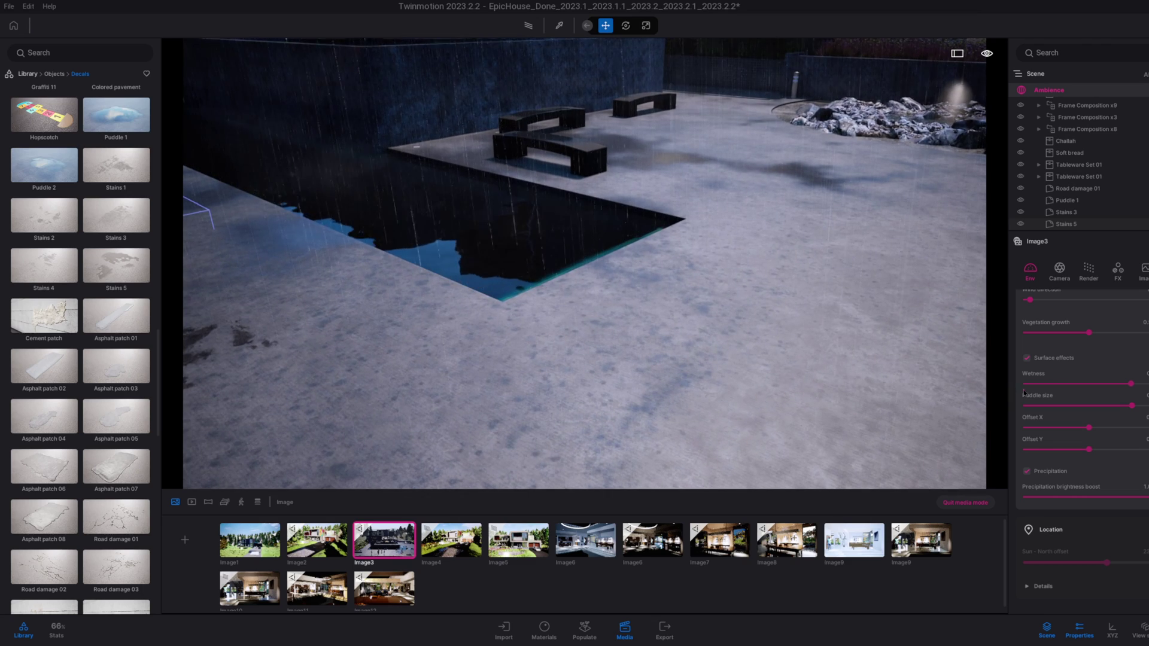
{"action": "left_click", "coordinate": [1028, 359]}
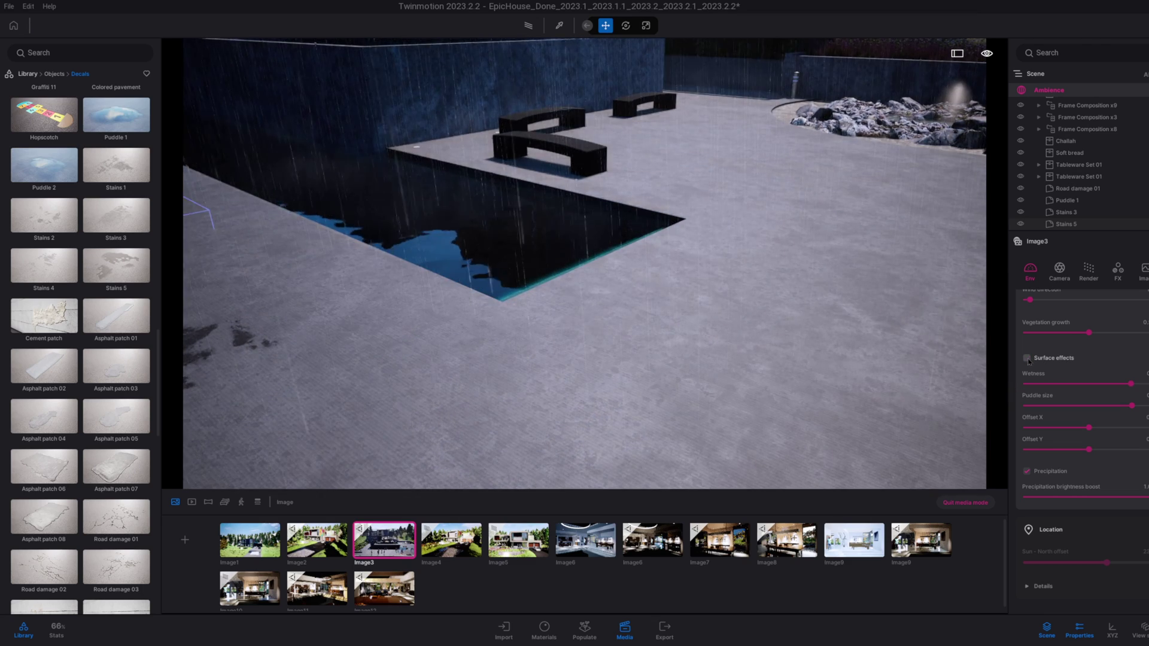
{"action": "left_click", "coordinate": [1028, 359]}
{"action": "mouse_move", "coordinate": [1076, 382]}
{"action": "left_mouse_down"}
{"action": "mouse_move", "coordinate": [1053, 384]}
{"action": "mouse_move", "coordinate": [1125, 384]}
{"action": "mouse_move", "coordinate": [1055, 403]}
{"action": "mouse_move", "coordinate": [1115, 427]}
{"action": "mouse_move", "coordinate": [1073, 449]}
{"action": "mouse_move", "coordinate": [1082, 450]}
{"action": "left_mouse_up"}
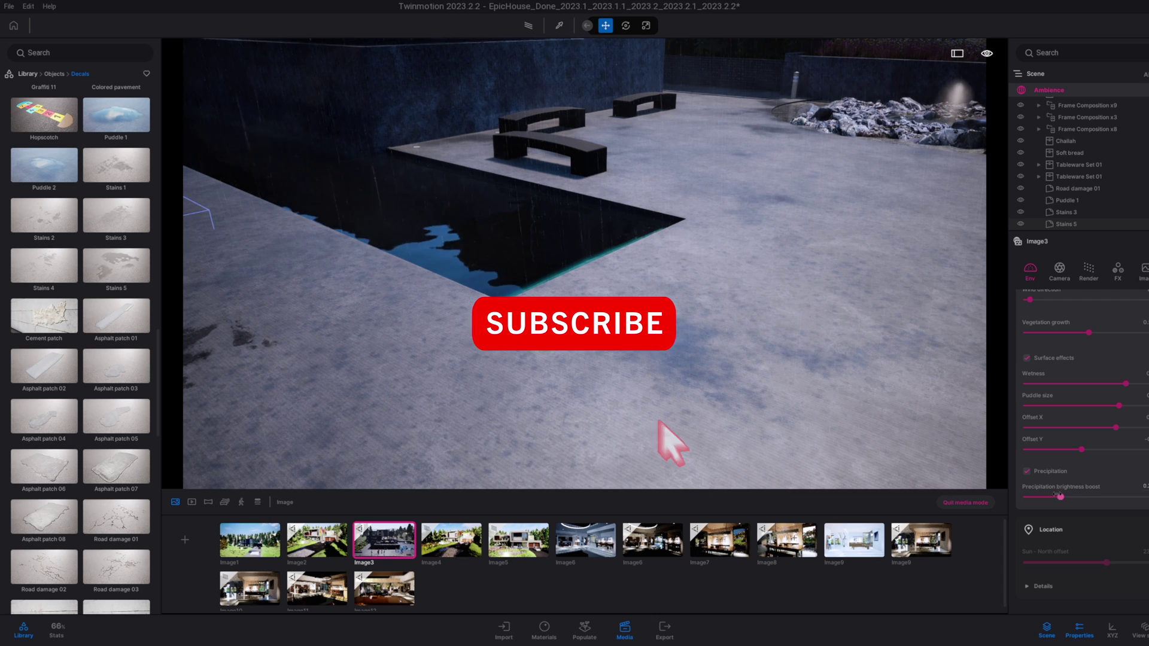
Raise Precipitation brightness boost, then switch Surface effects off and back on to compare.
{"action": "left_click_drag", "start_coordinate": [1058, 495], "coordinate": [1135, 497]}
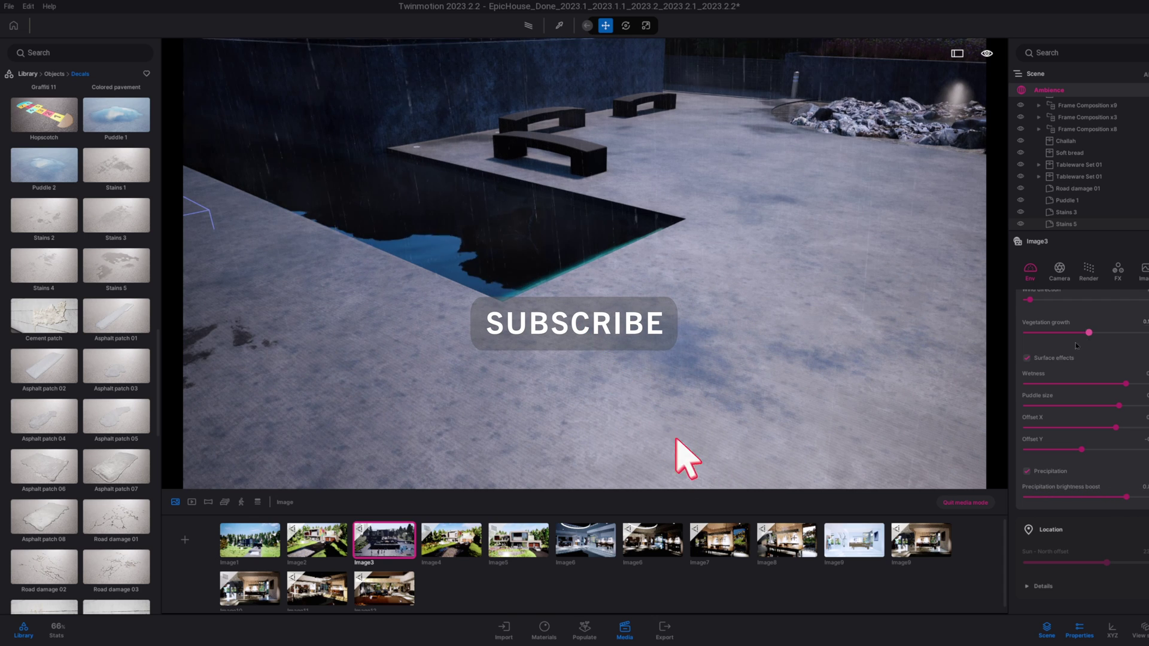
{"action": "scroll", "coordinate": [1075, 346], "scroll_direction": "up", "scroll_amount": 1}
{"action": "left_click", "coordinate": [1027, 374]}
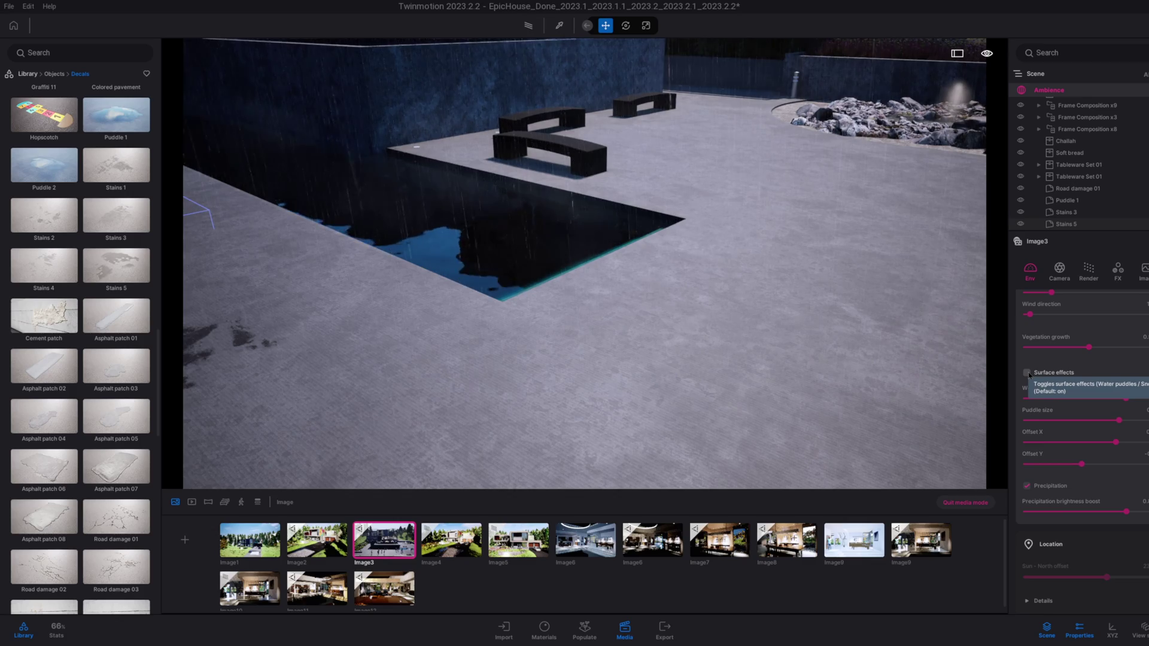
{"action": "left_click", "coordinate": [1027, 374]}
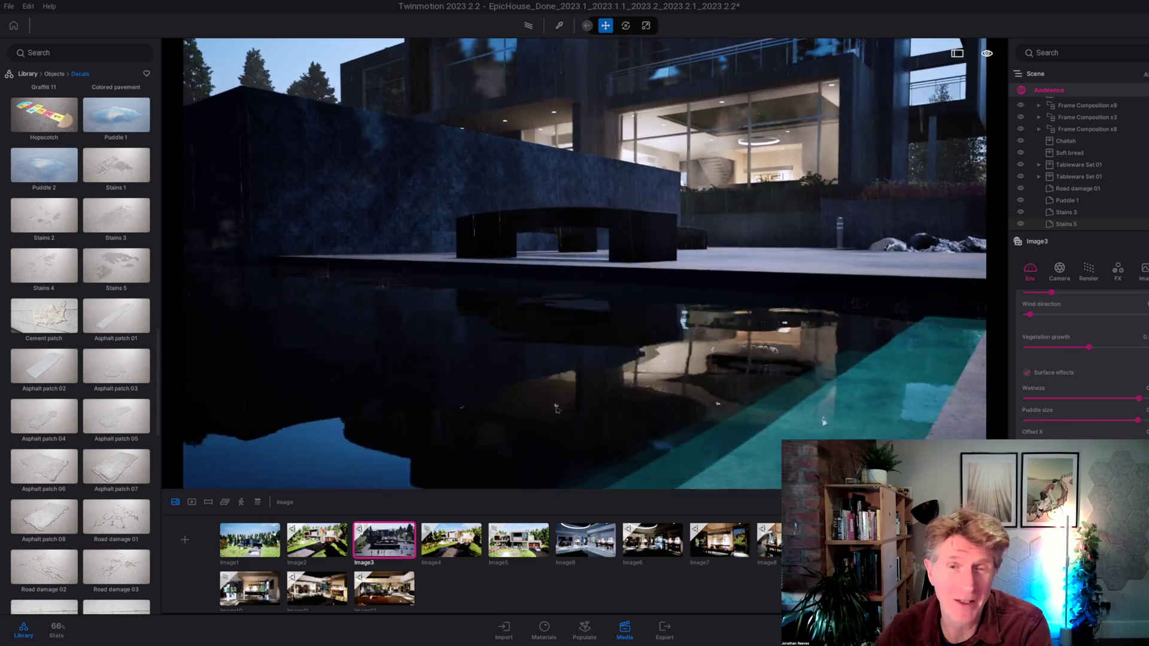
Inspect the pool water material, go fullscreen, expand Weather Details, and play the Video3 rain clip.
{"action": "left_click", "coordinate": [674, 392]}
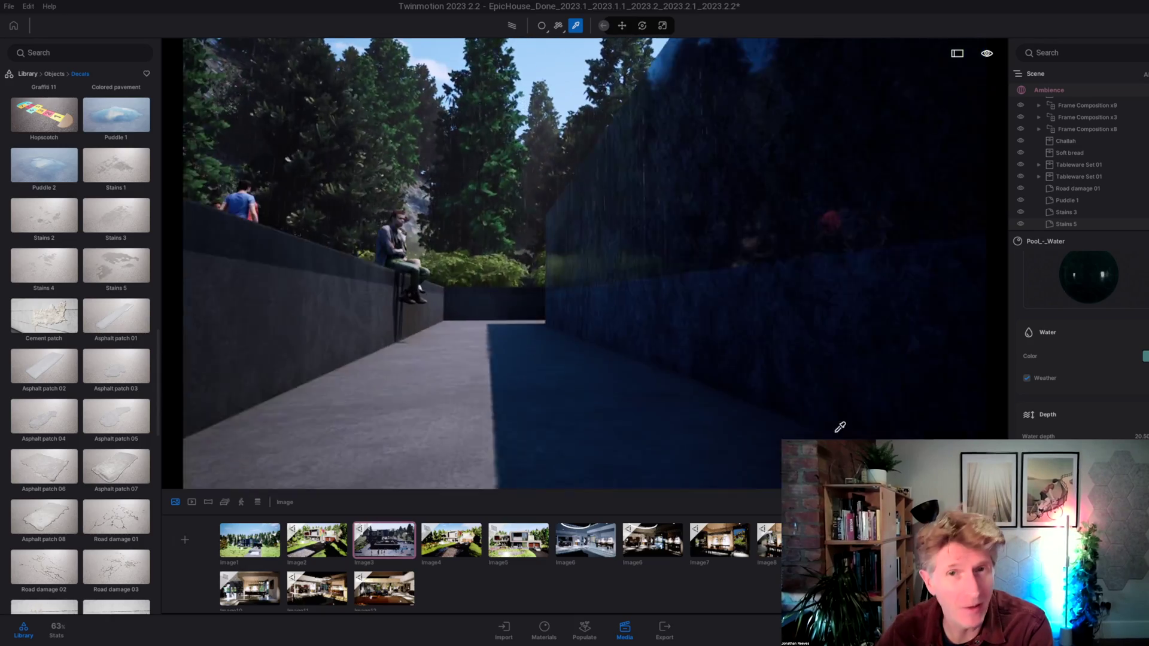
{"action": "key", "text": "F11"}
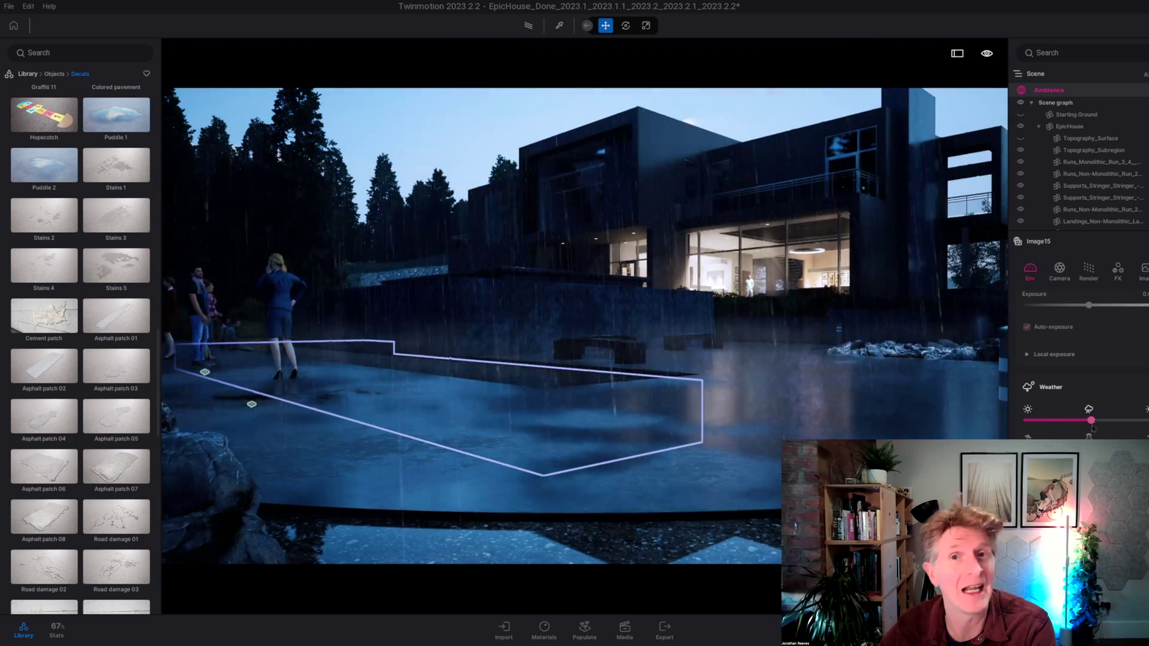
{"action": "scroll", "coordinate": [1089, 433], "scroll_direction": "down", "scroll_amount": 3}
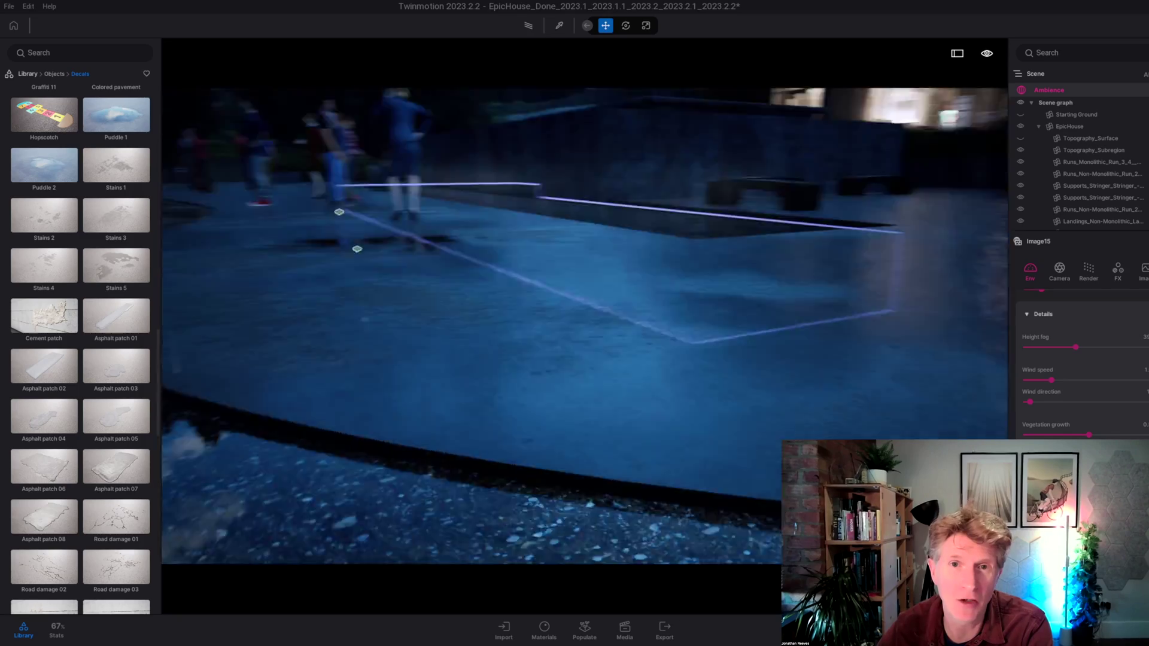
{"action": "scroll", "coordinate": [1071, 319], "scroll_direction": "up", "scroll_amount": 3}
{"action": "scroll", "coordinate": [1071, 319], "scroll_direction": "up", "scroll_amount": 3}
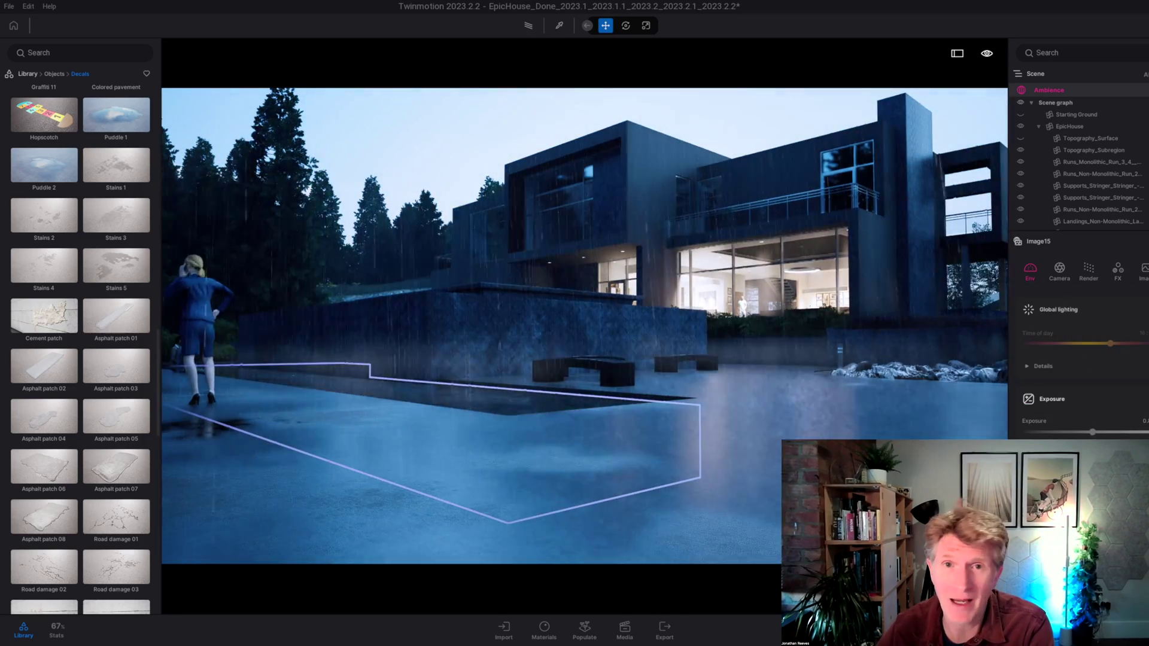
{"action": "scroll", "coordinate": [1071, 359], "scroll_direction": "down", "scroll_amount": 3}
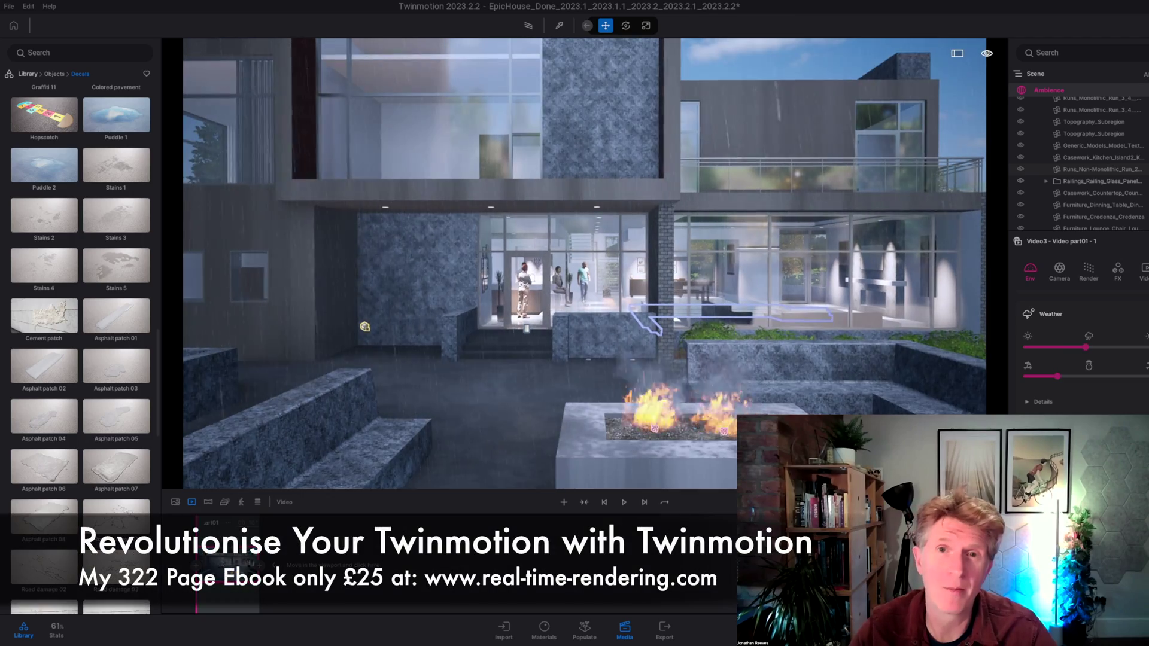
{"action": "left_click", "coordinate": [1042, 401]}
{"action": "scroll", "coordinate": [1078, 360], "scroll_direction": "down", "scroll_amount": 2}
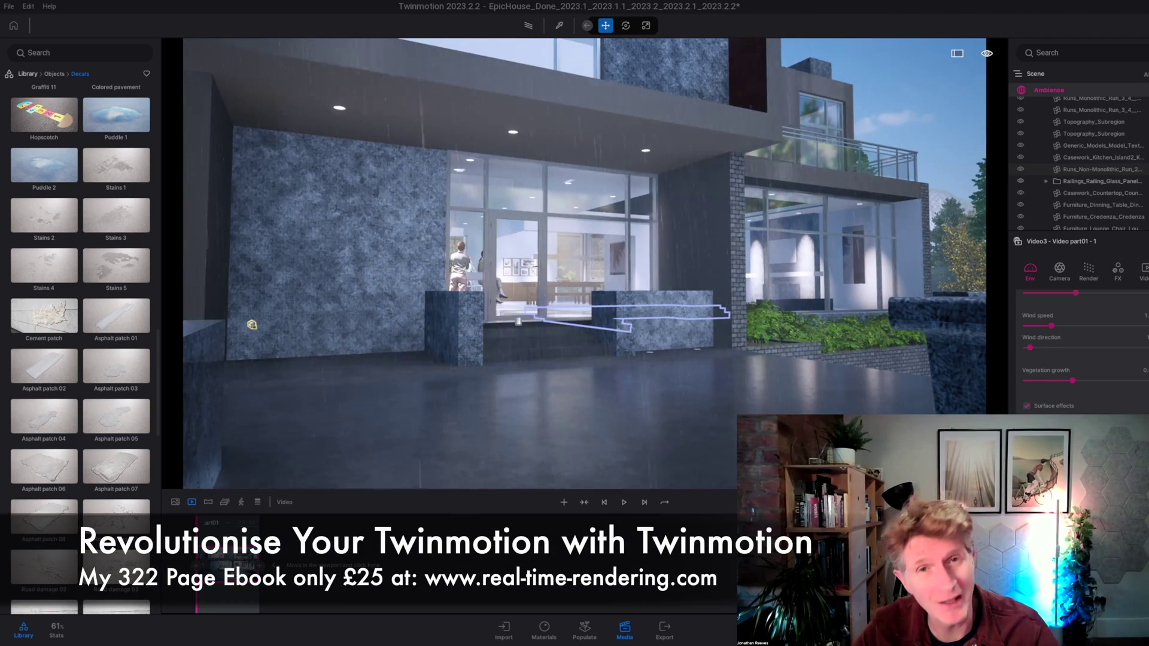
{"action": "scroll", "coordinate": [1088, 337], "scroll_direction": "up", "scroll_amount": 3}
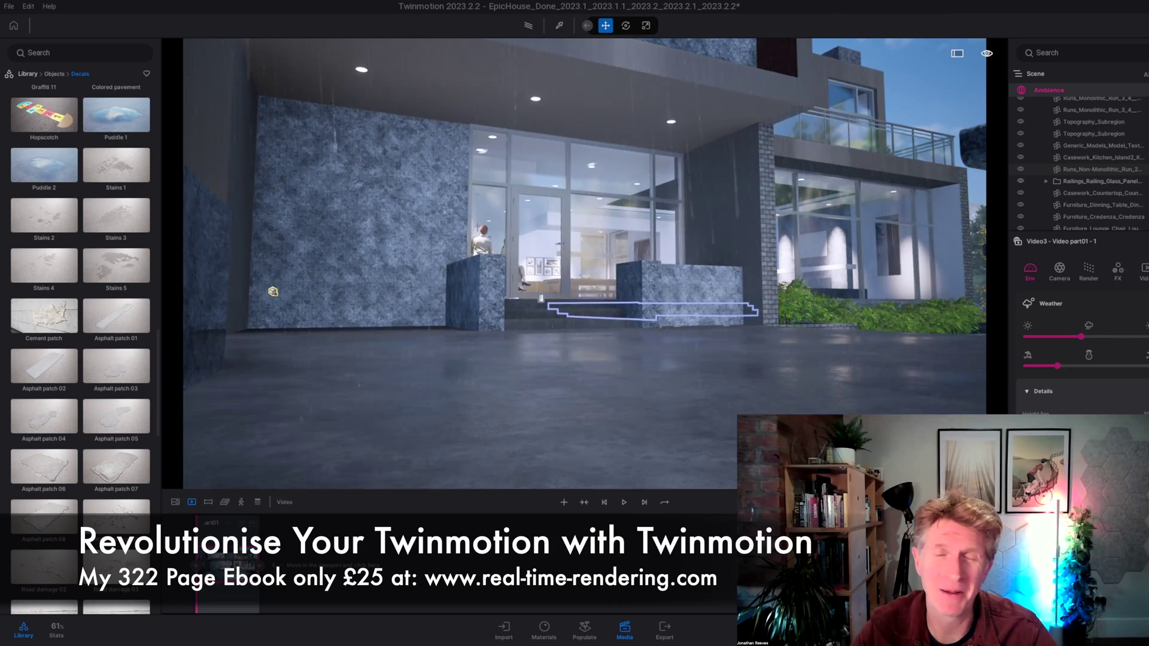
{"action": "left_click", "coordinate": [624, 501]}
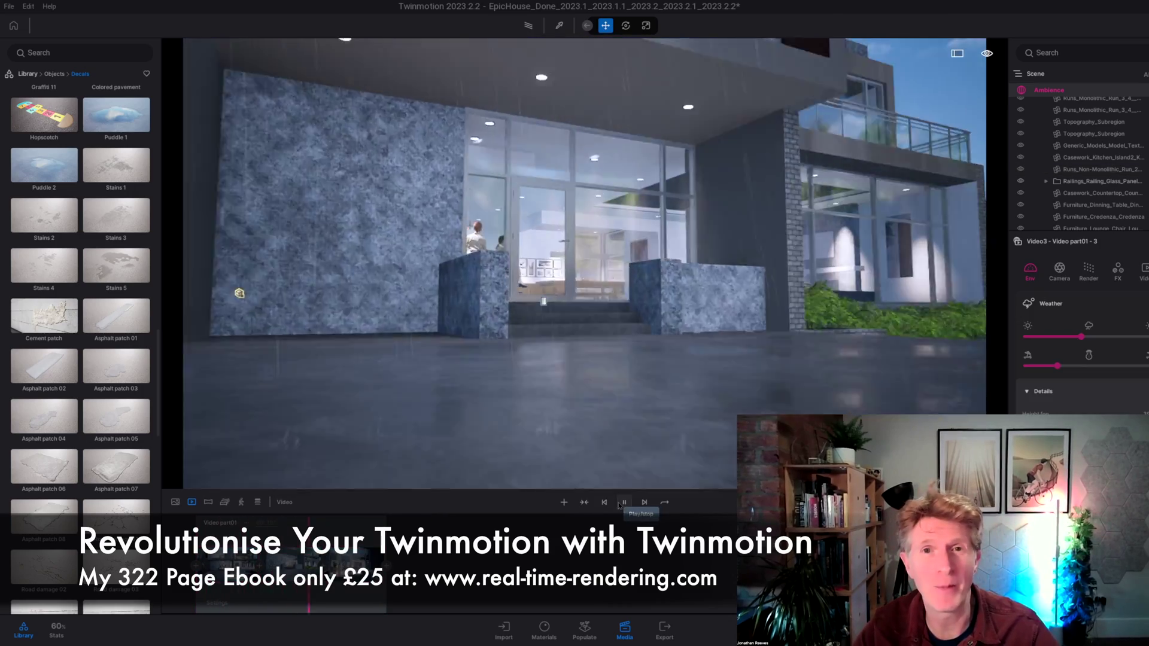